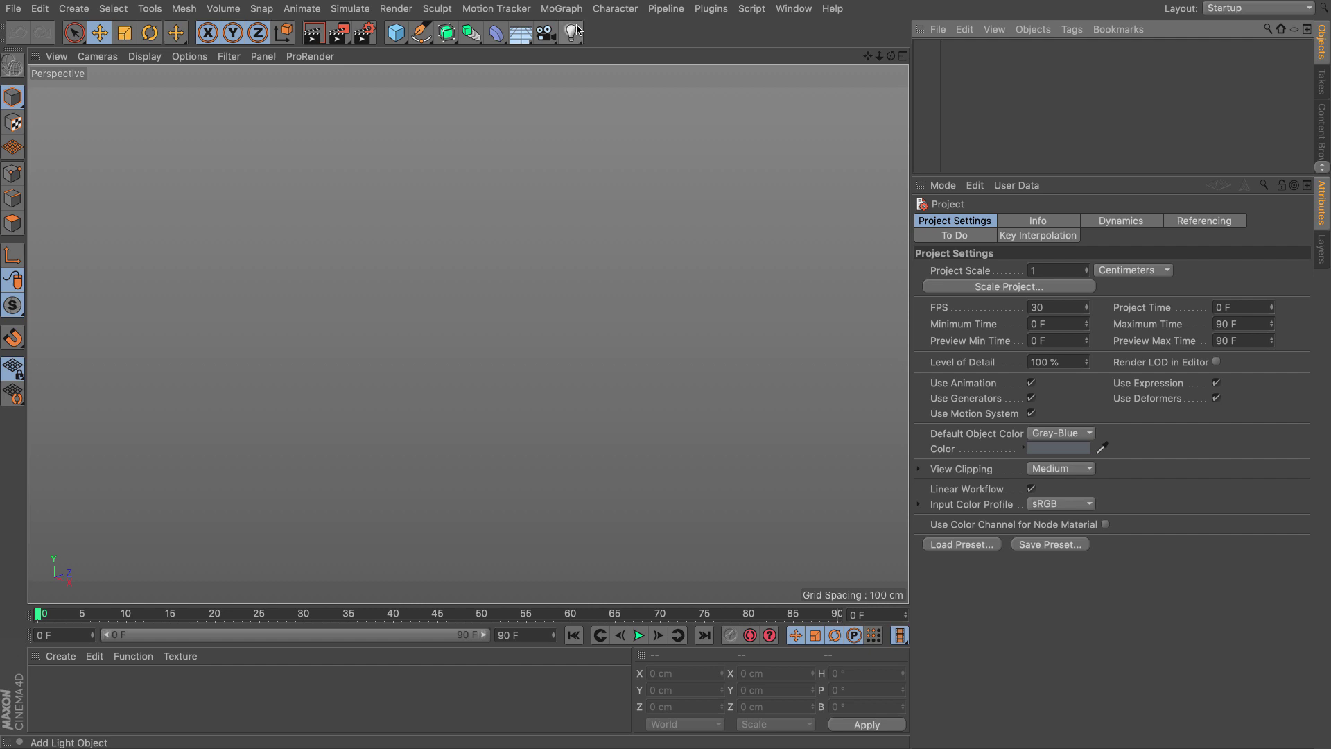
- Add a Matrix object with counts 7*24 (168), 1, 1 so it forms one long line
{"action": "left_click", "coordinate": [561, 8]}
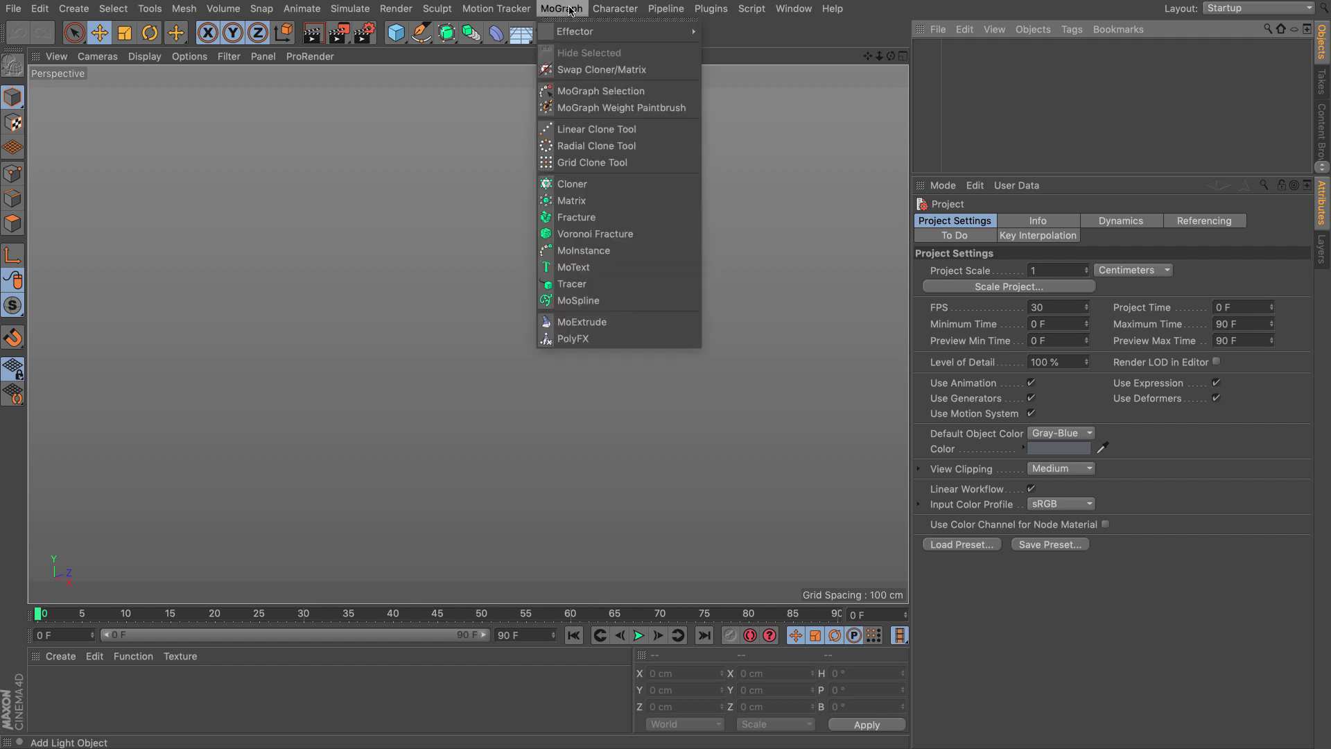
{"action": "left_click", "coordinate": [602, 201]}
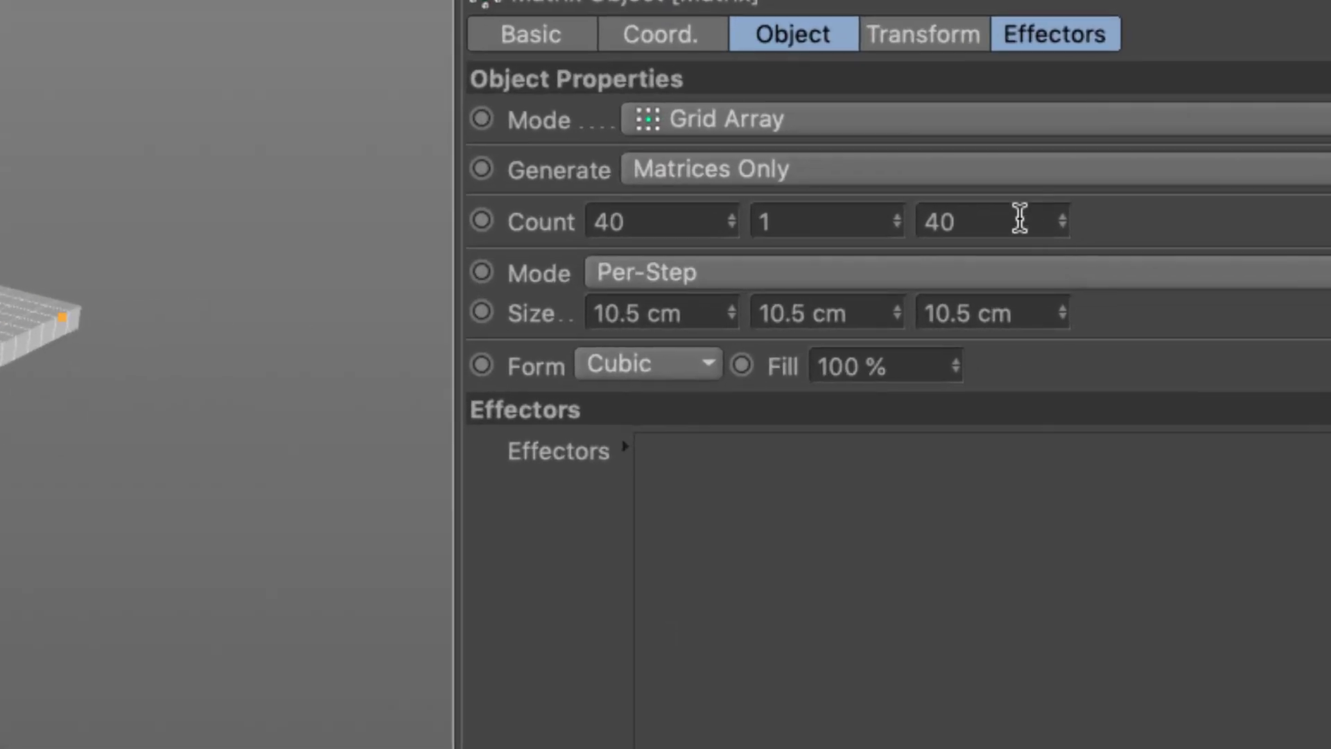
{"action": "left_click", "coordinate": [1137, 288]}
{"action": "type", "text": "1"}
{"action": "key", "text": "Return"}
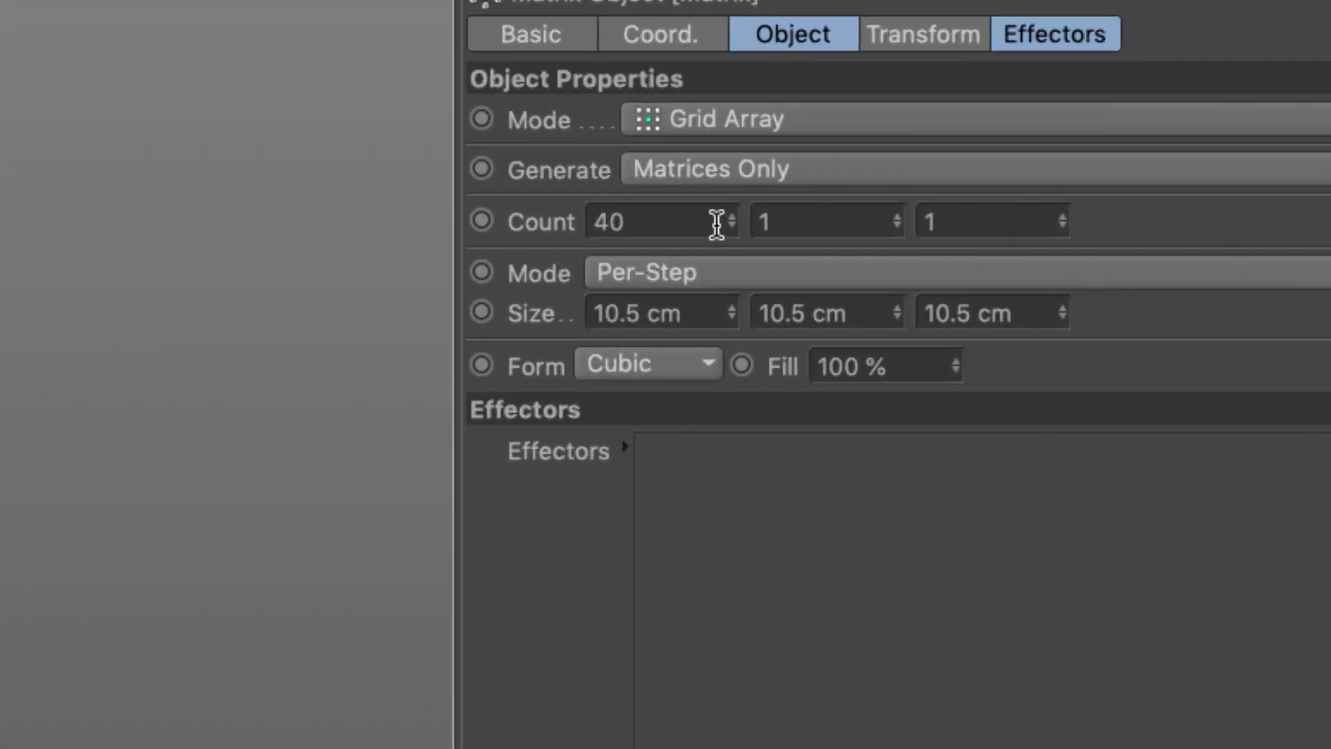
{"action": "left_click", "coordinate": [677, 216]}
{"action": "double_click", "coordinate": [671, 217]}
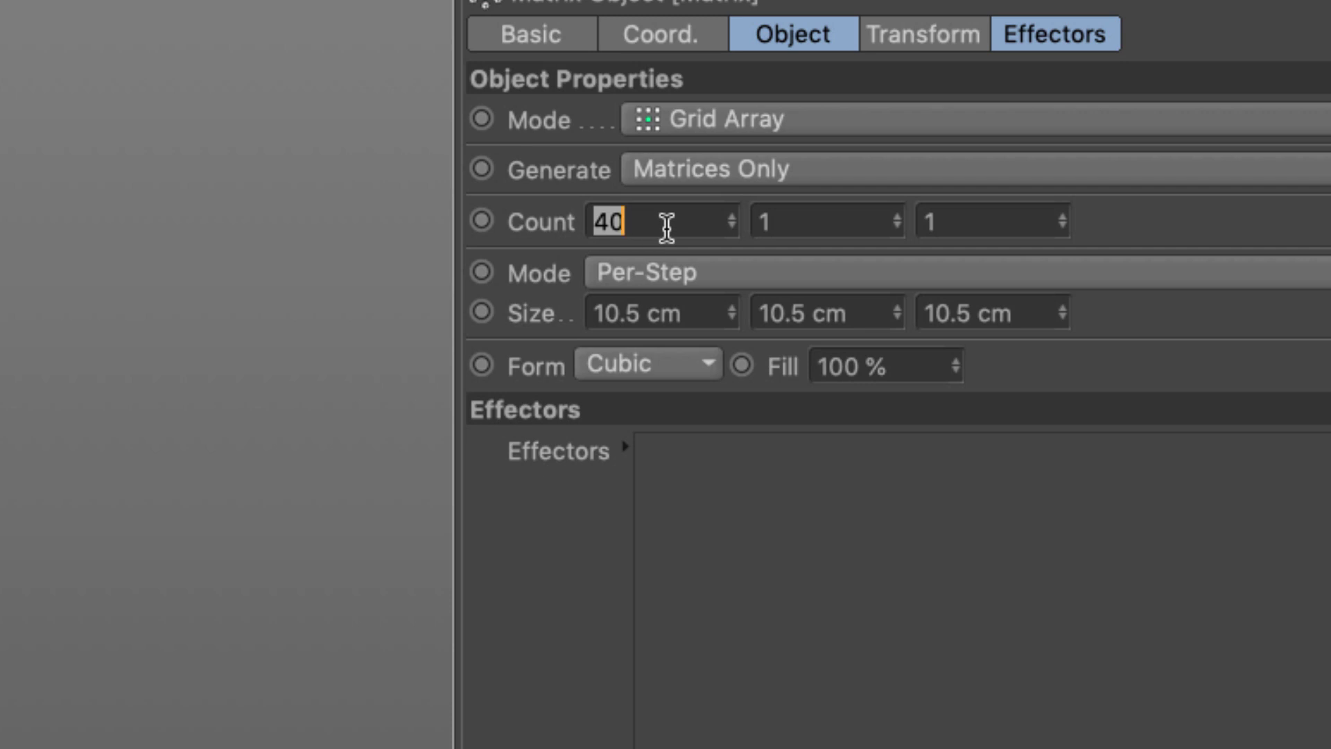
{"action": "type", "text": "7*24"}
{"action": "key", "text": "Return"}
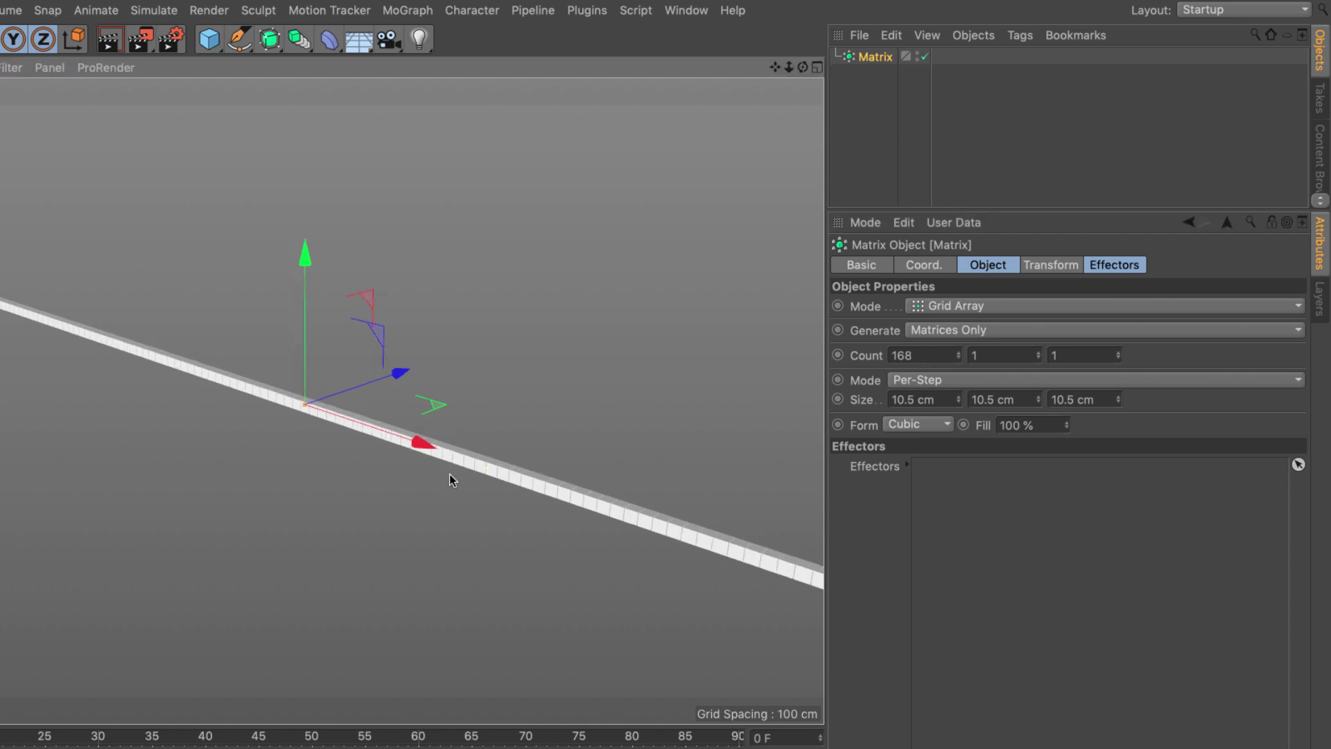
{"action": "left_click_drag", "start_coordinate": [452, 475], "coordinate": [460, 381], "text": "alt"}
{"action": "middle_click_drag", "start_coordinate": [460, 381], "coordinate": [626, 258], "text": "alt"}
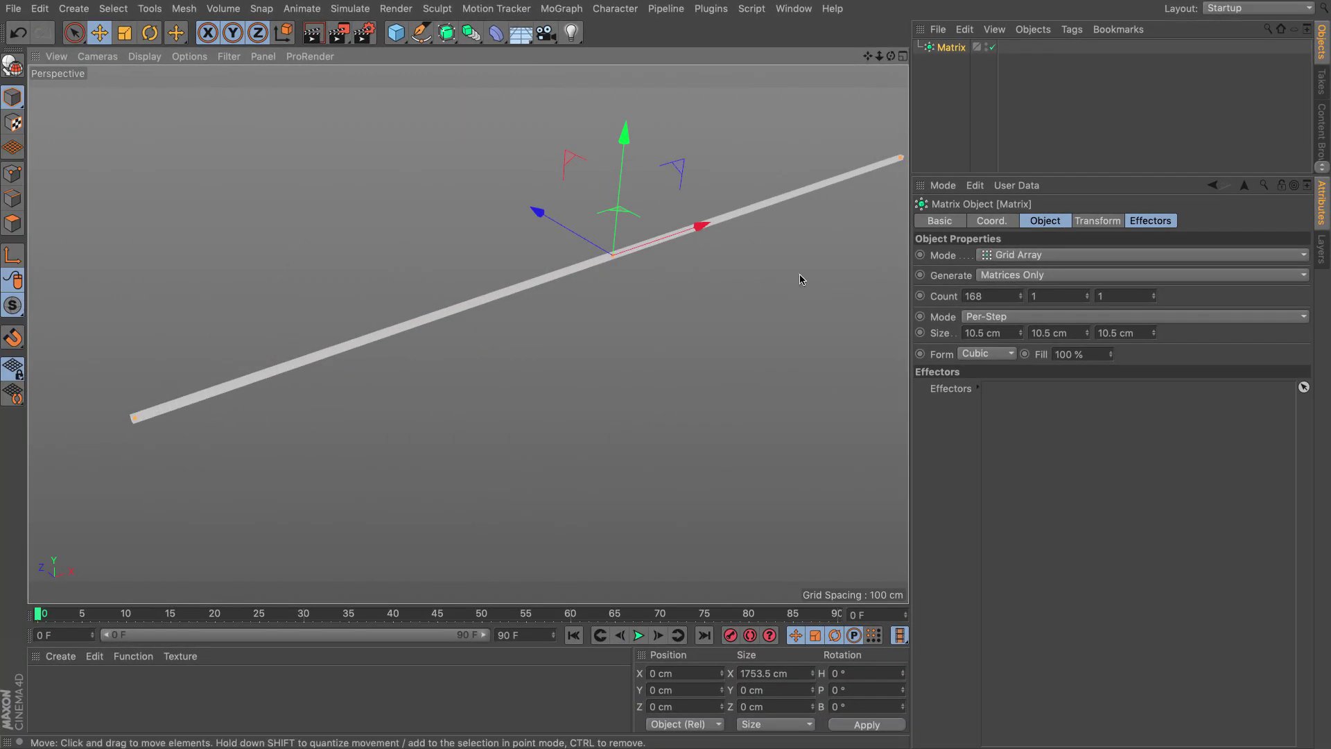
{"action": "middle_click_drag", "start_coordinate": [737, 215], "coordinate": [699, 238], "text": "alt"}
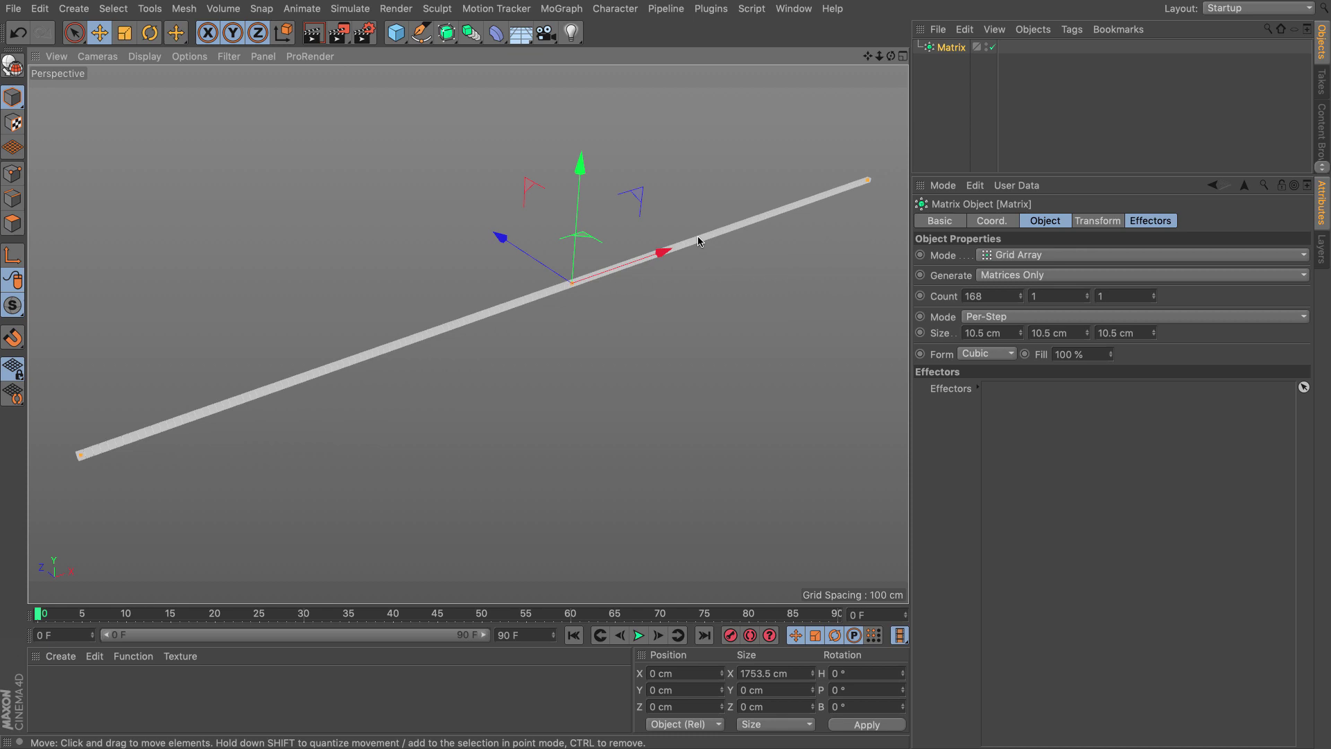
- Add a Plain effector with a 10 cm Y position offset
{"action": "left_click", "coordinate": [561, 8]}
{"action": "mouse_move", "coordinate": [570, 31]}
{"action": "left_click", "coordinate": [729, 57]}
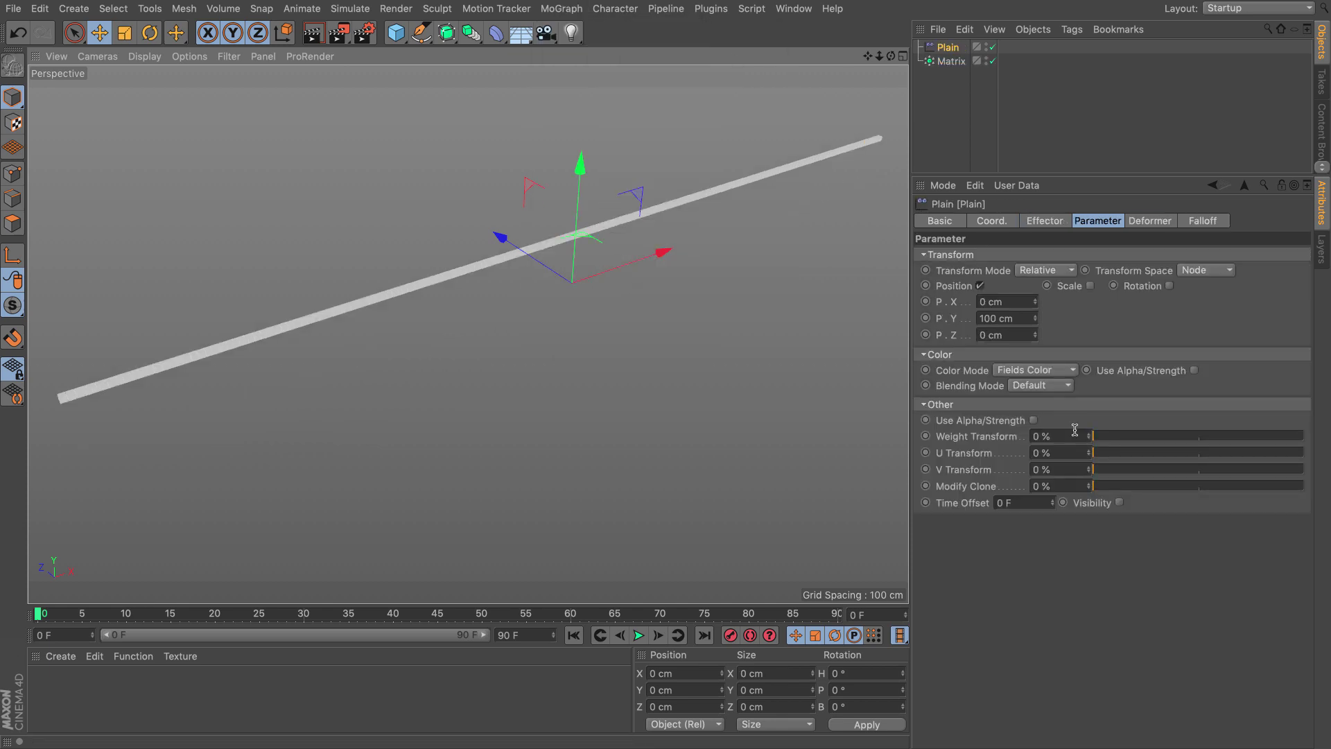
{"action": "double_click", "coordinate": [1023, 321]}
{"action": "type", "text": "10"}
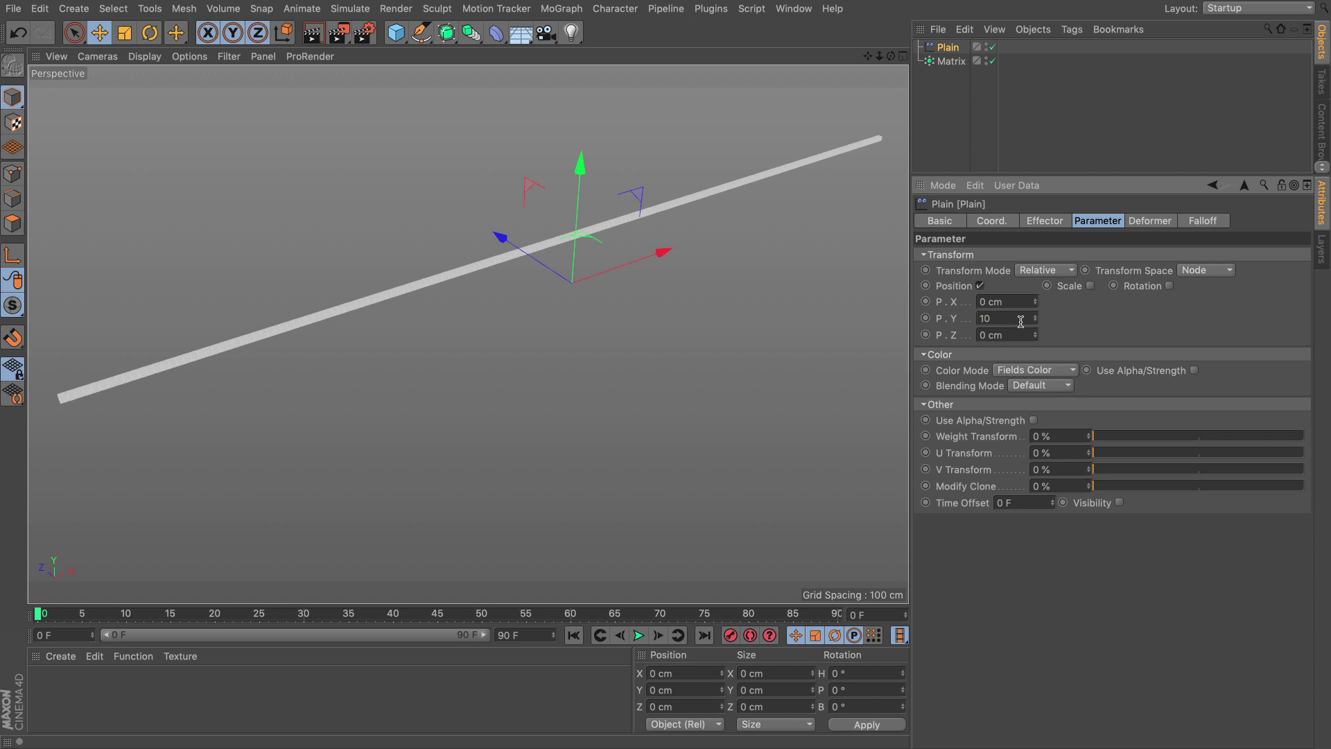
{"action": "key", "text": "Return"}
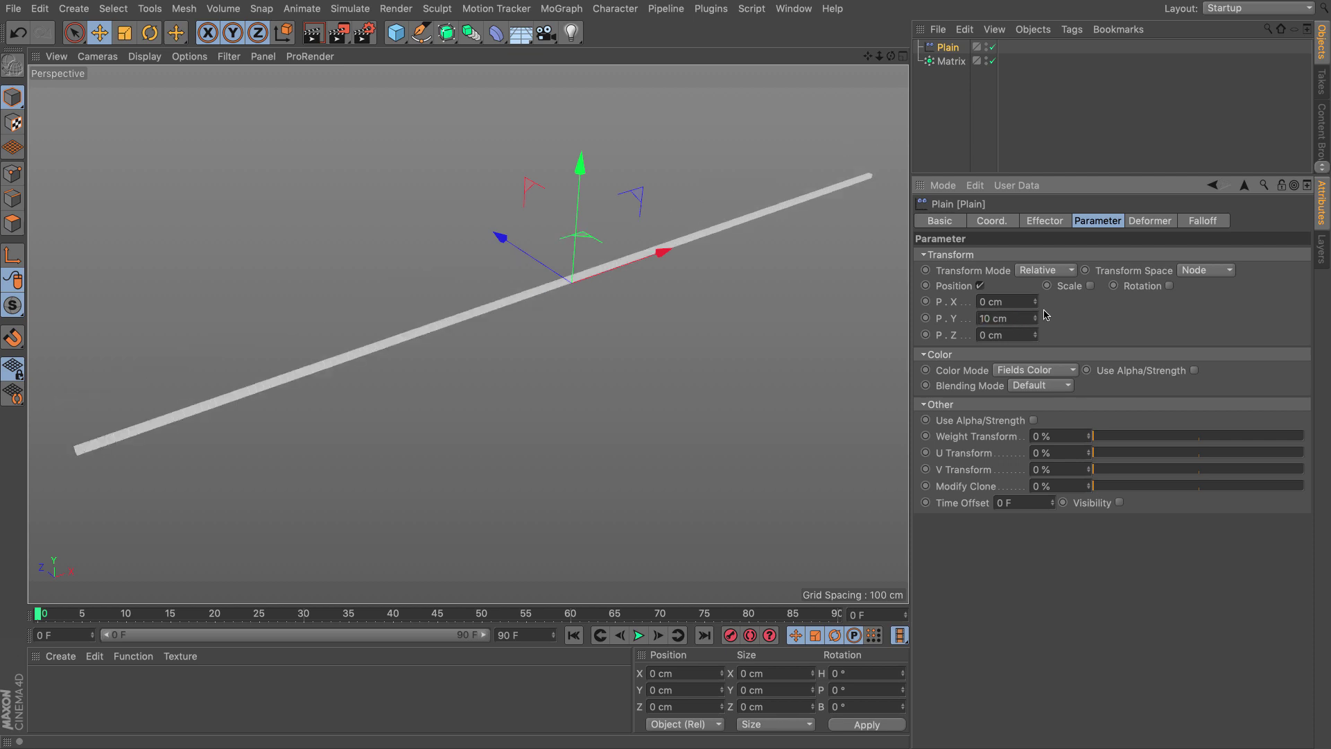
- Add a Linear Field to the Plain effector's falloff
{"action": "left_click", "coordinate": [1203, 220]}
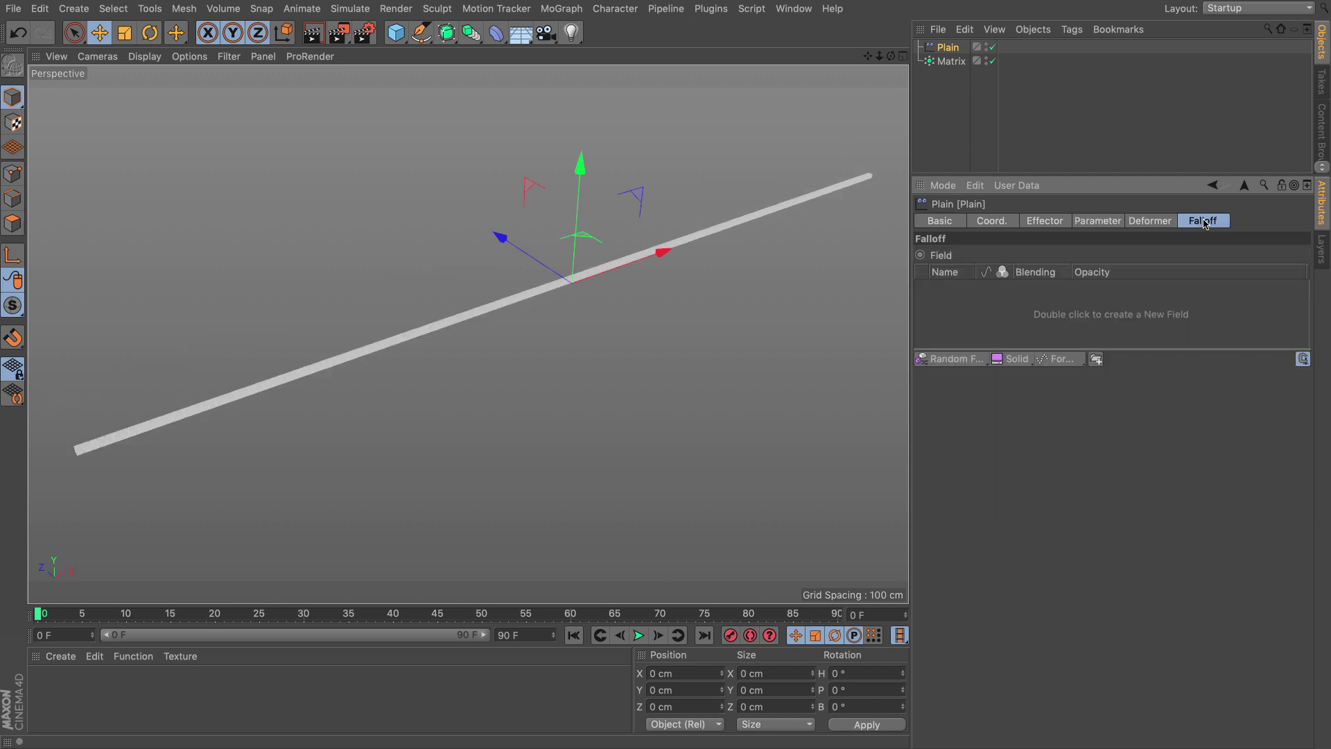
{"action": "left_click", "coordinate": [967, 361]}
{"action": "left_click", "coordinate": [971, 457]}
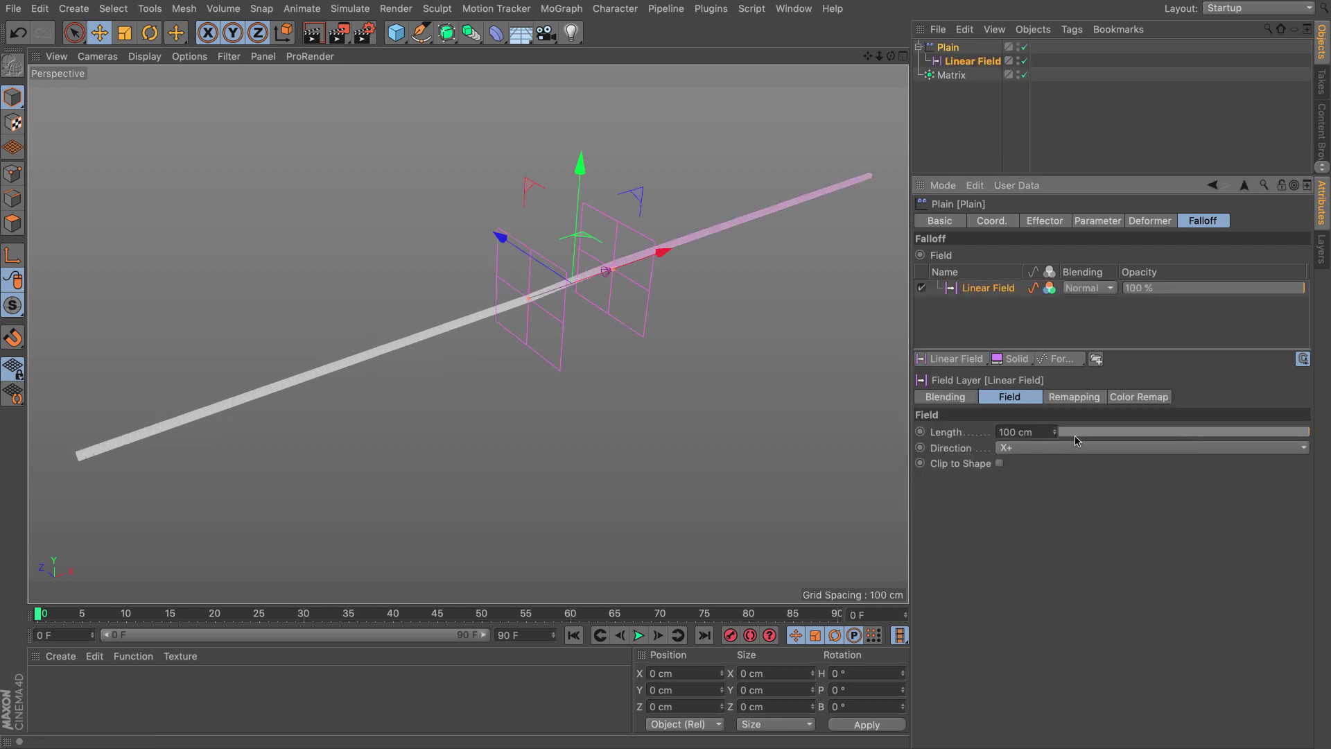
{"action": "left_click", "coordinate": [953, 76]}
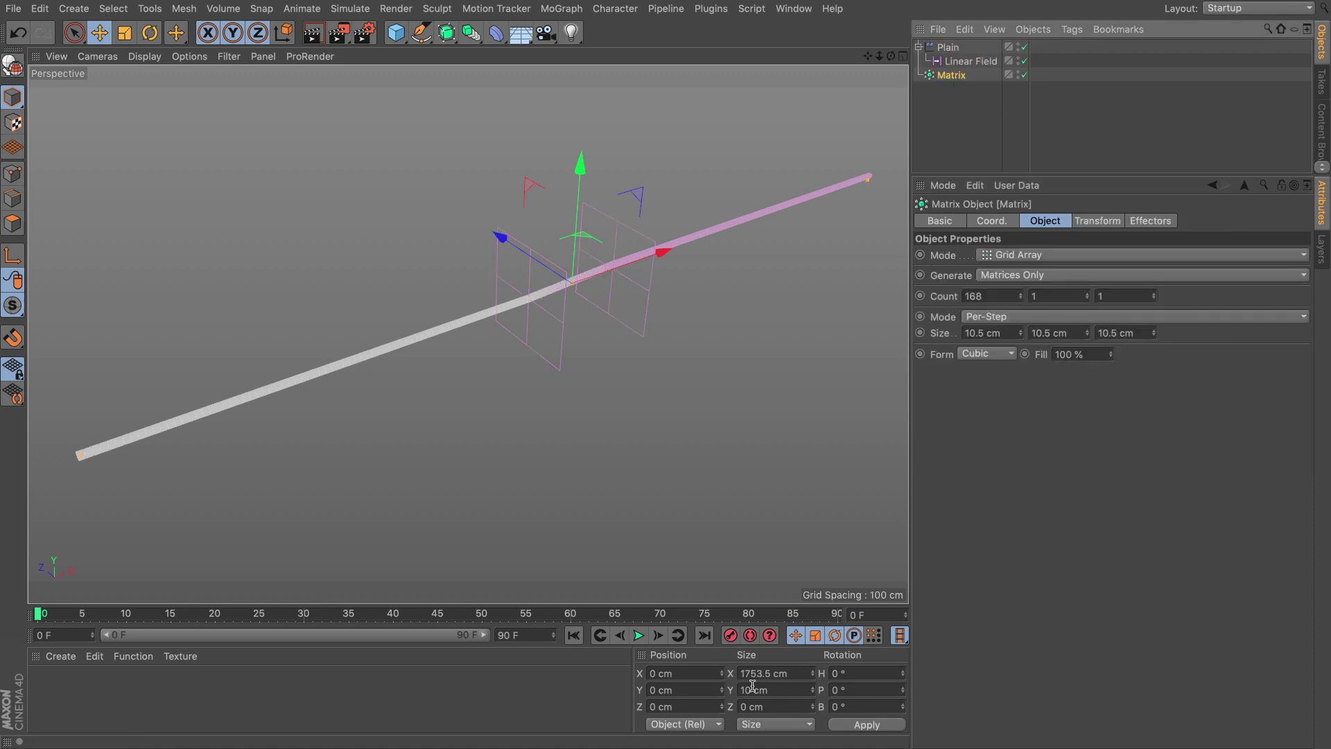
- Re-enter the matrix count as 168
{"action": "left_click", "coordinate": [991, 293]}
{"action": "key", "text": "BackSpace"}
{"action": "type", "text": "7"}
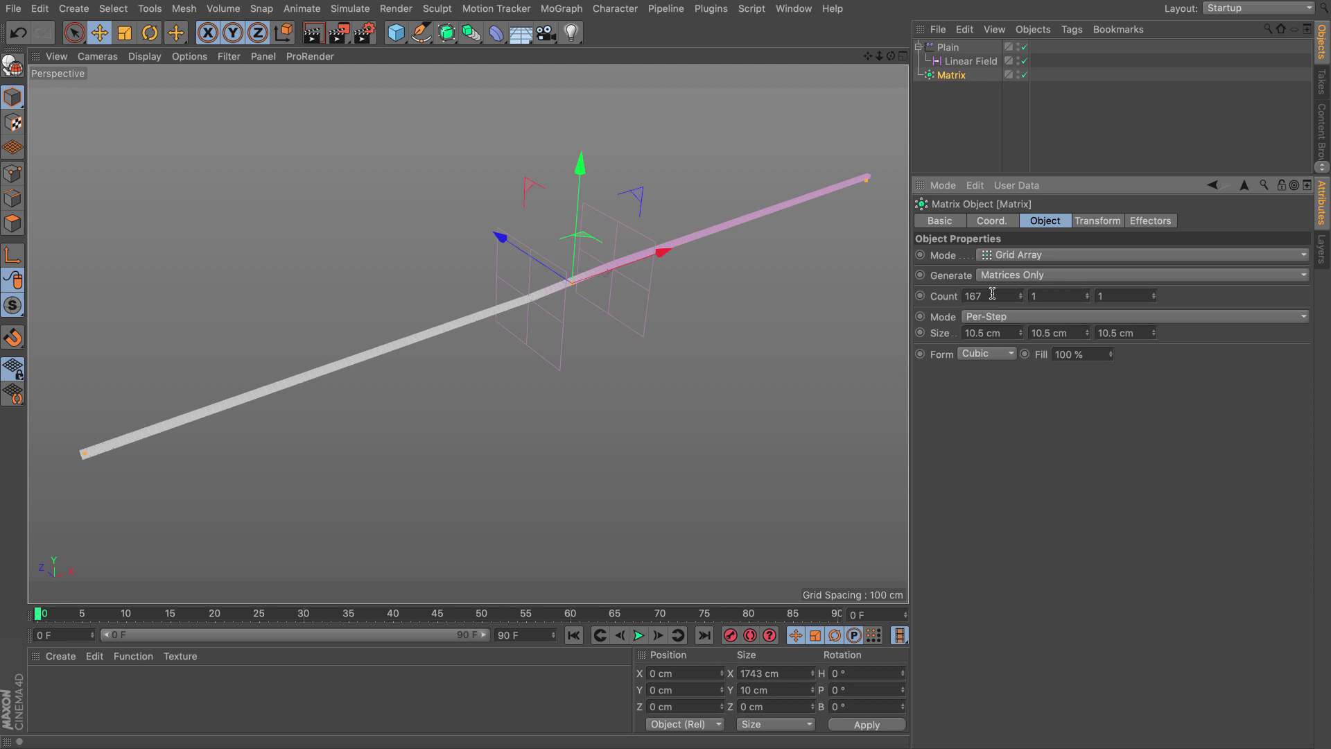
{"action": "type", "text": "8"}
{"action": "key", "text": "Return"}
- Set the matrix step size to 10 cm on X, Y and Z, giving a 1670 cm line
{"action": "left_click", "coordinate": [999, 333]}
{"action": "type", "text": "10"}
{"action": "key", "text": "Tab"}
{"action": "type", "text": "10"}
{"action": "key", "text": "Tab"}
{"action": "type", "text": "10"}
{"action": "key", "text": "Return"}
{"action": "double_click", "coordinate": [761, 673]}
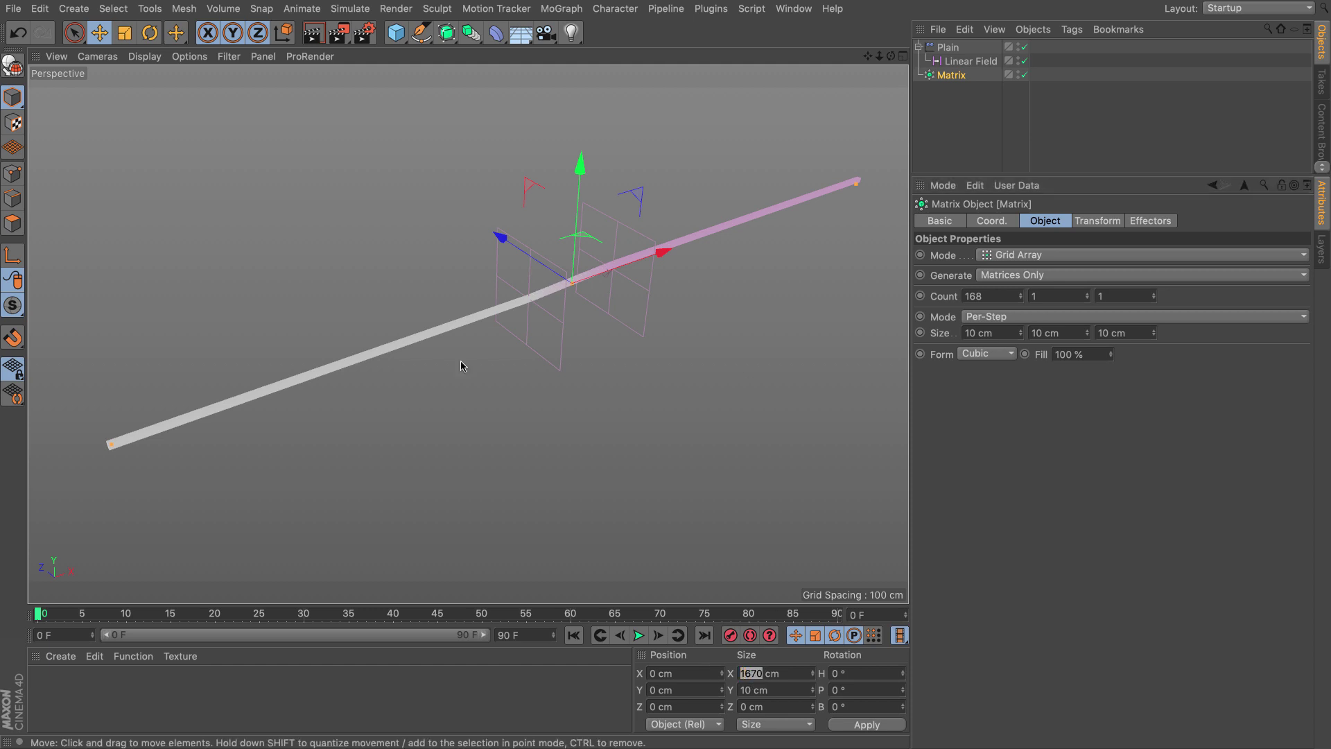
- Set the Linear Field's Length to 1670/2, i.e. 835 cm
{"action": "left_click", "coordinate": [854, 183]}
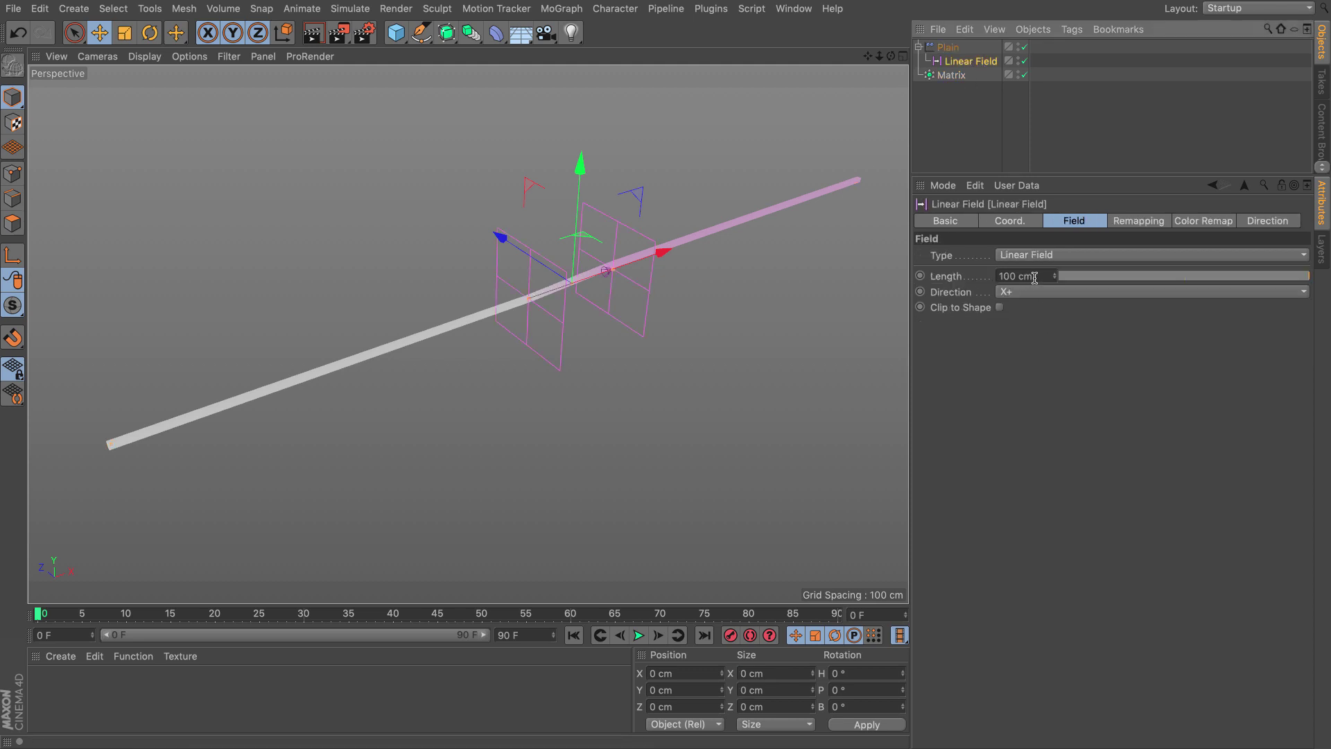
{"action": "left_click_drag", "start_coordinate": [610, 270], "coordinate": [792, 220]}
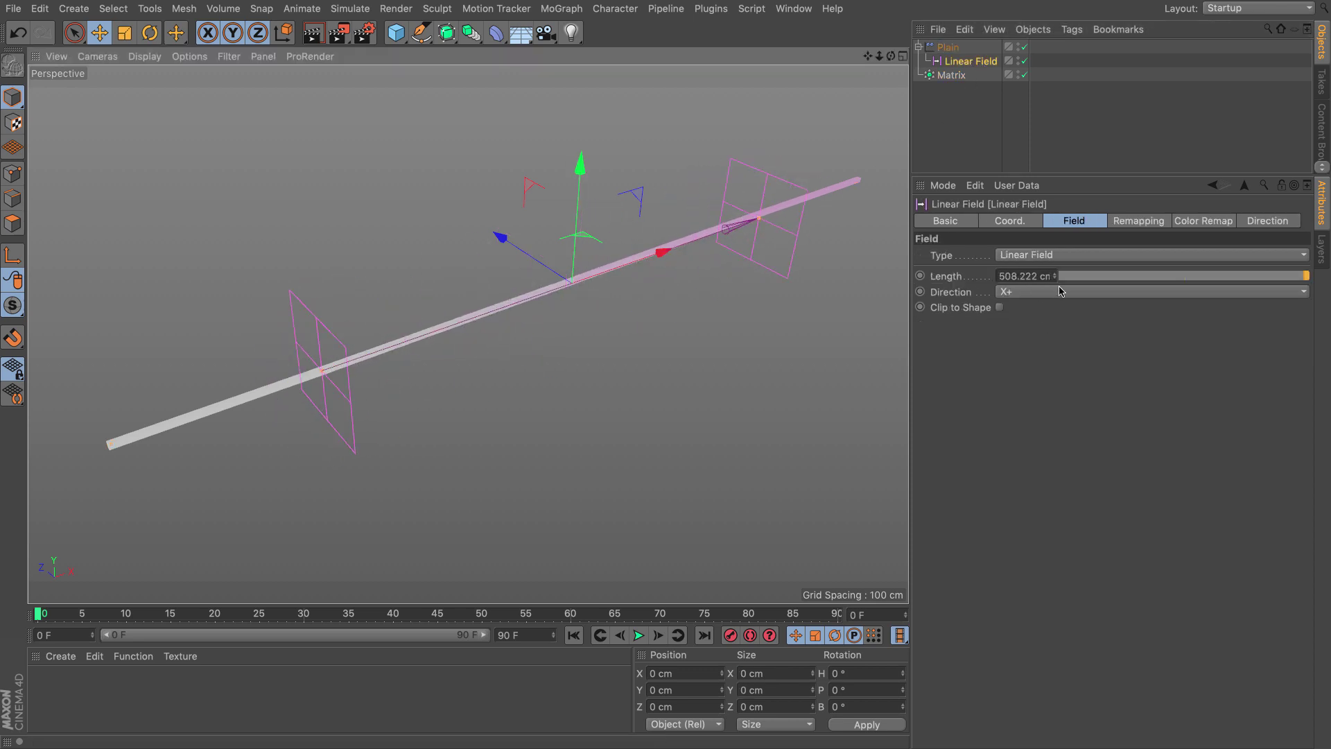
{"action": "double_click", "coordinate": [1025, 276]}
{"action": "type", "text": "1670"}
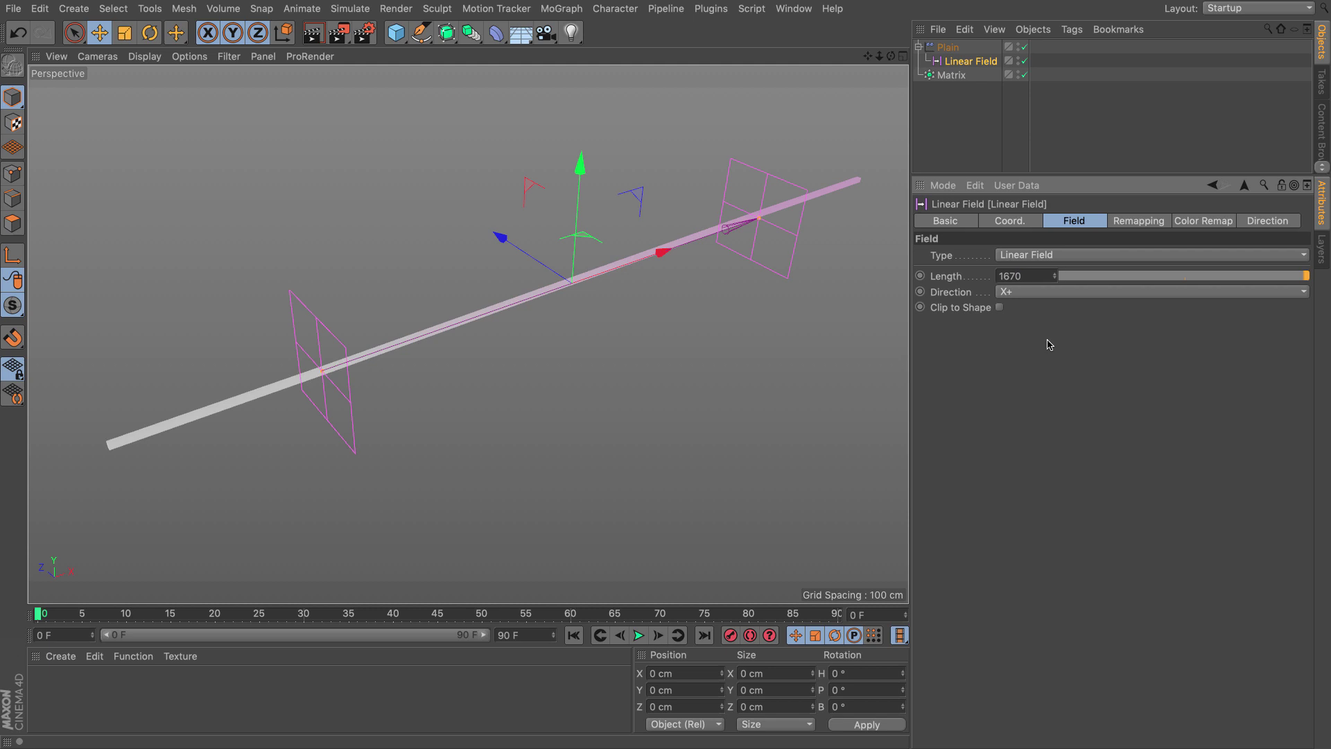
{"action": "key", "text": "Return"}
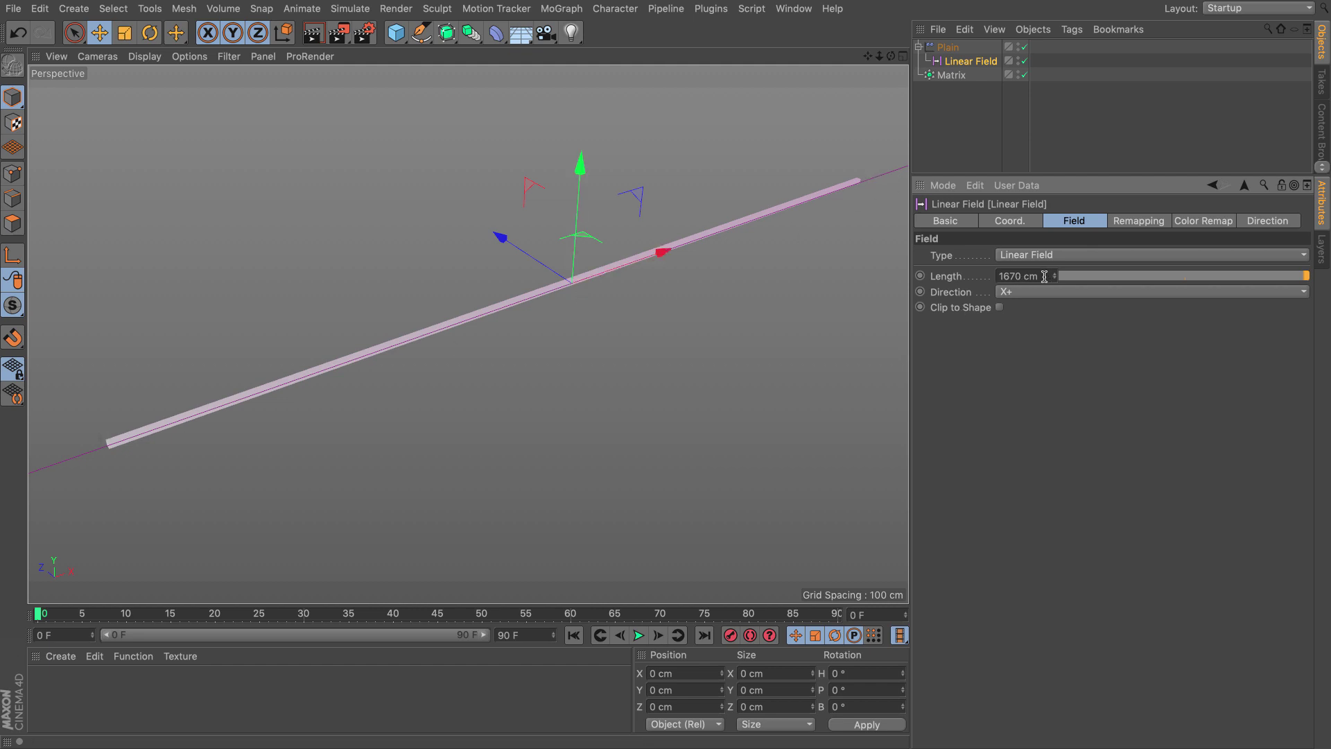
{"action": "type", "text": "2"}
{"action": "key", "text": "Return"}
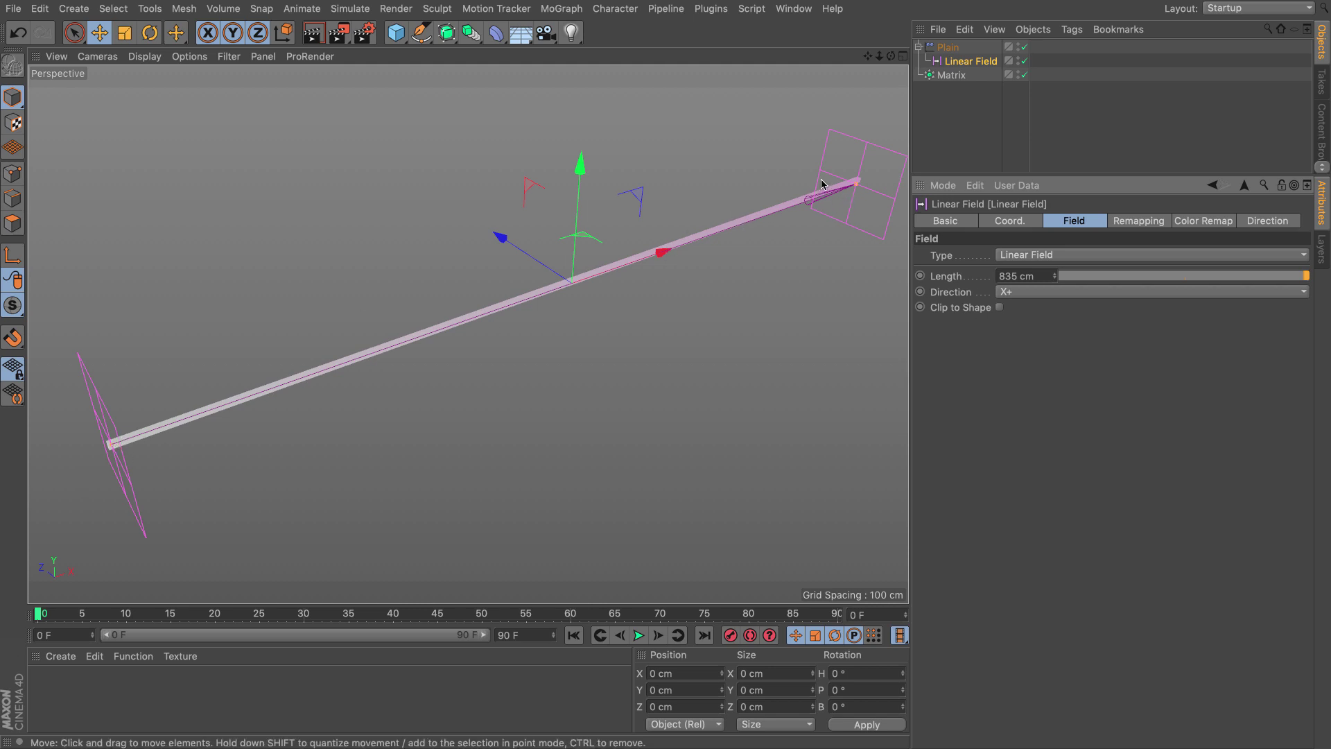
{"action": "middle_click_drag", "start_coordinate": [857, 183], "coordinate": [669, 277]}
{"action": "scroll", "coordinate": [540, 283], "scroll_direction": "up", "scroll_amount": 3}
{"action": "scroll", "coordinate": [608, 288], "scroll_direction": "down", "scroll_amount": 5}
{"action": "scroll", "coordinate": [693, 252], "scroll_direction": "down", "scroll_amount": 1}
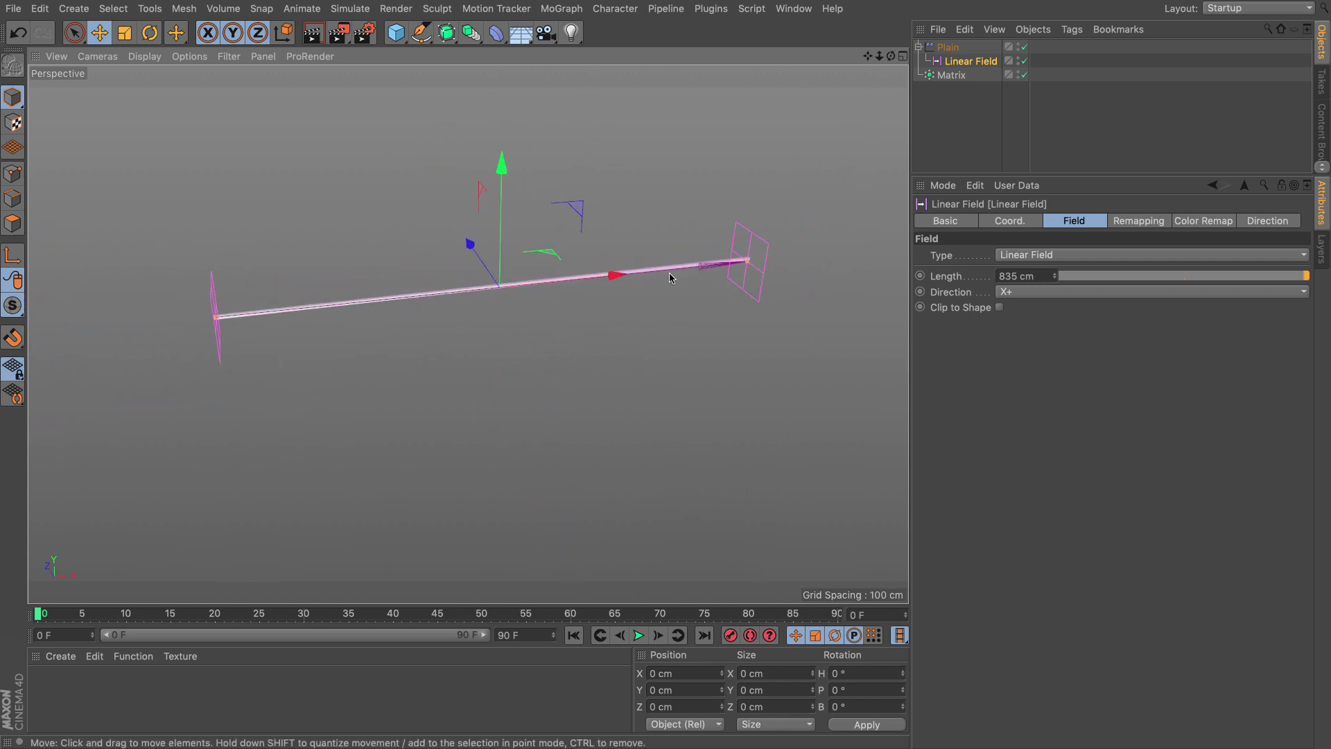
- In the Plain effector's falloff, set the Linear Field layer's remapping Max to 16800%
{"action": "left_click", "coordinate": [947, 47]}
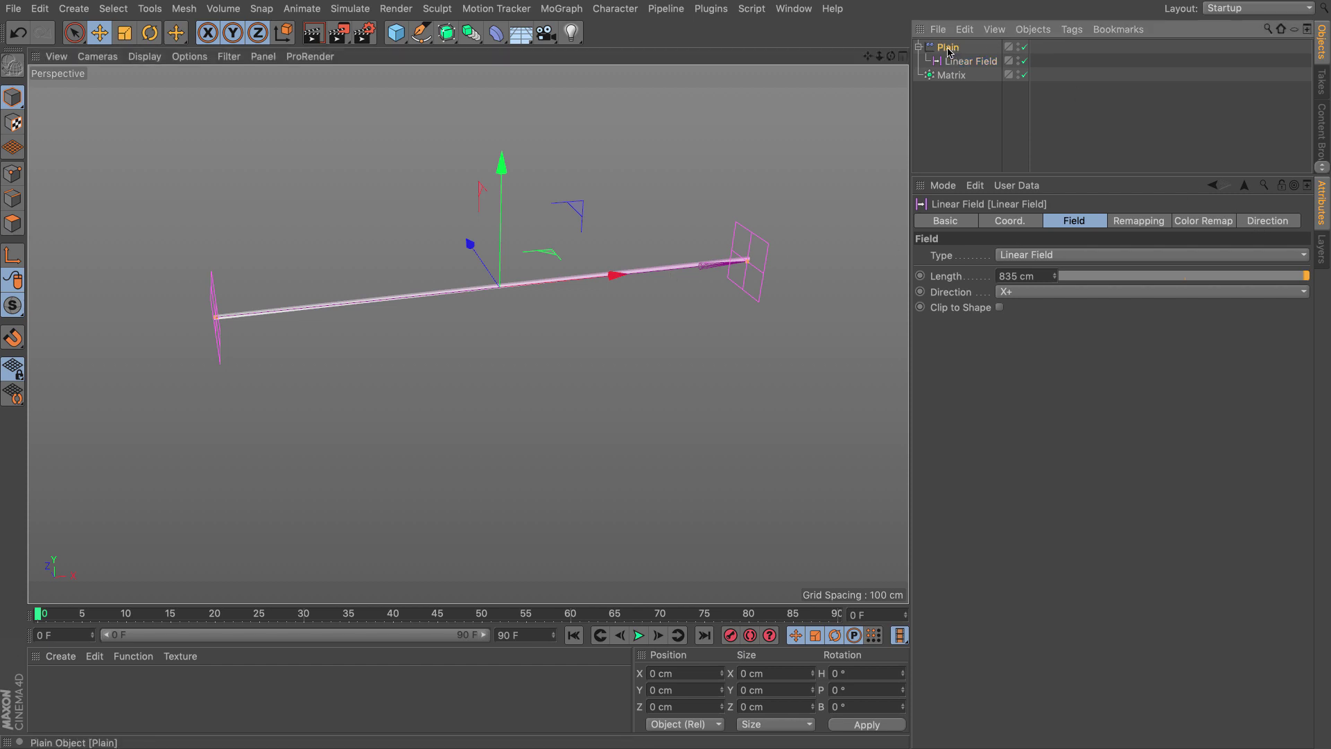
{"action": "left_click", "coordinate": [1050, 289]}
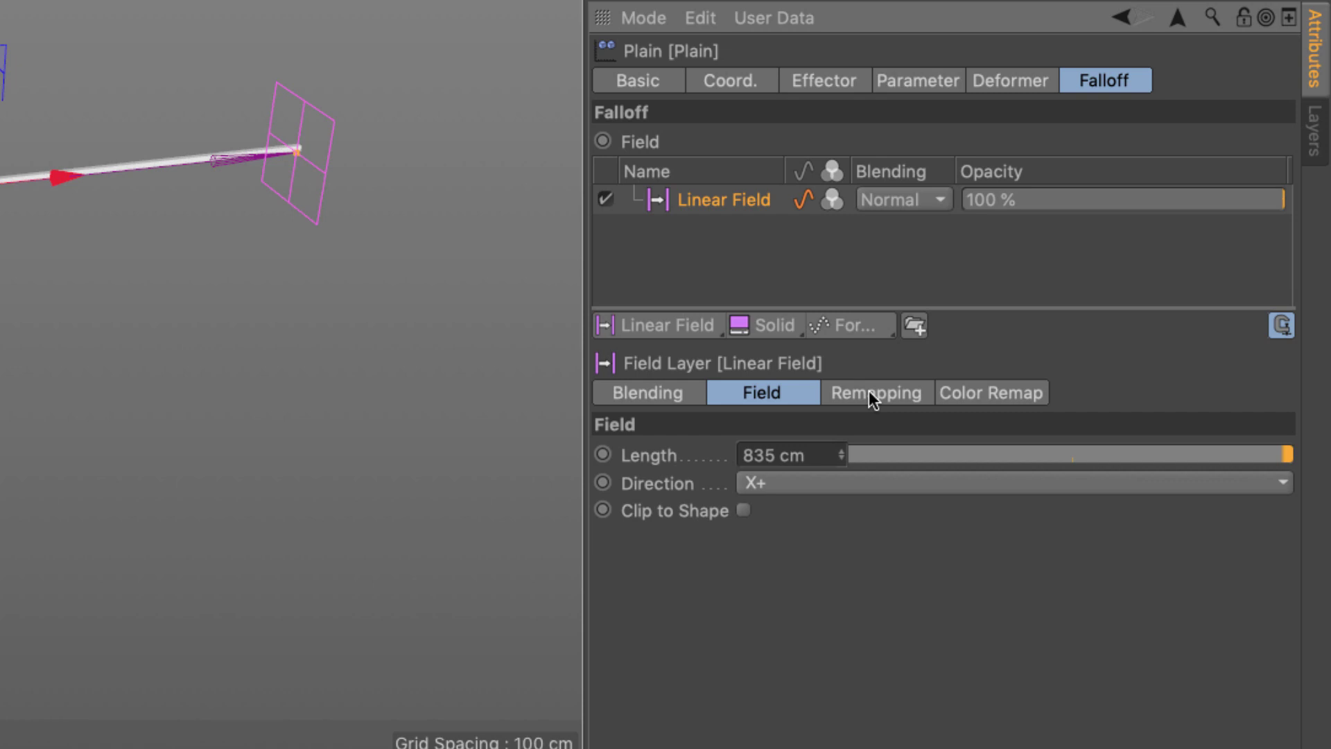
{"action": "left_click", "coordinate": [1071, 399]}
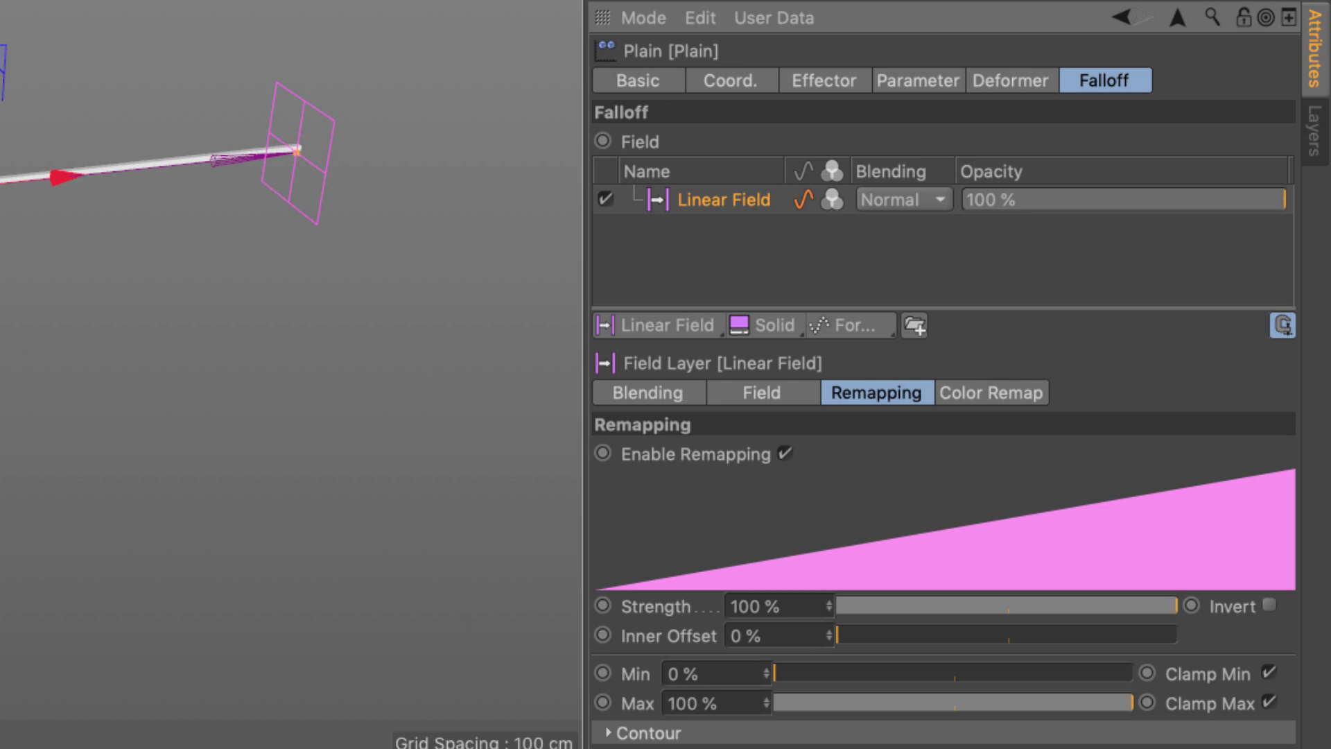
{"action": "left_click", "coordinate": [738, 701]}
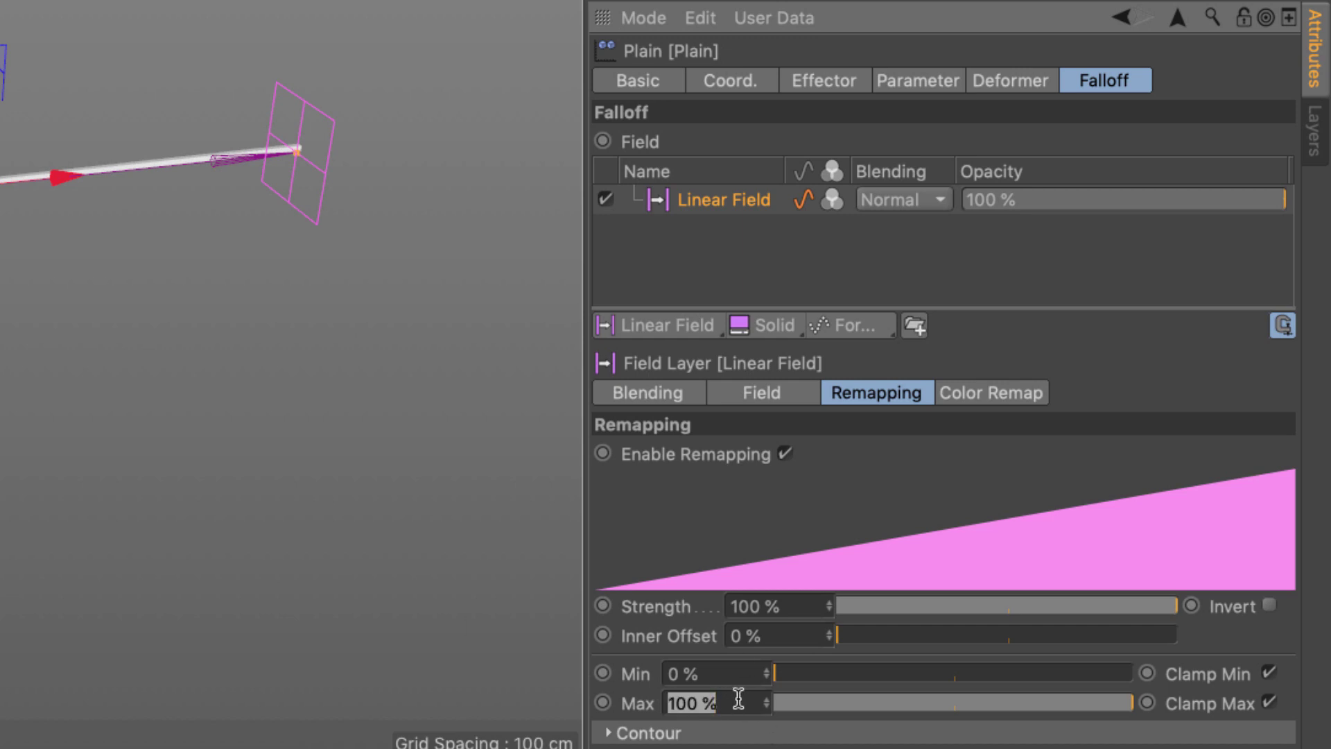
{"action": "type", "text": "168"}
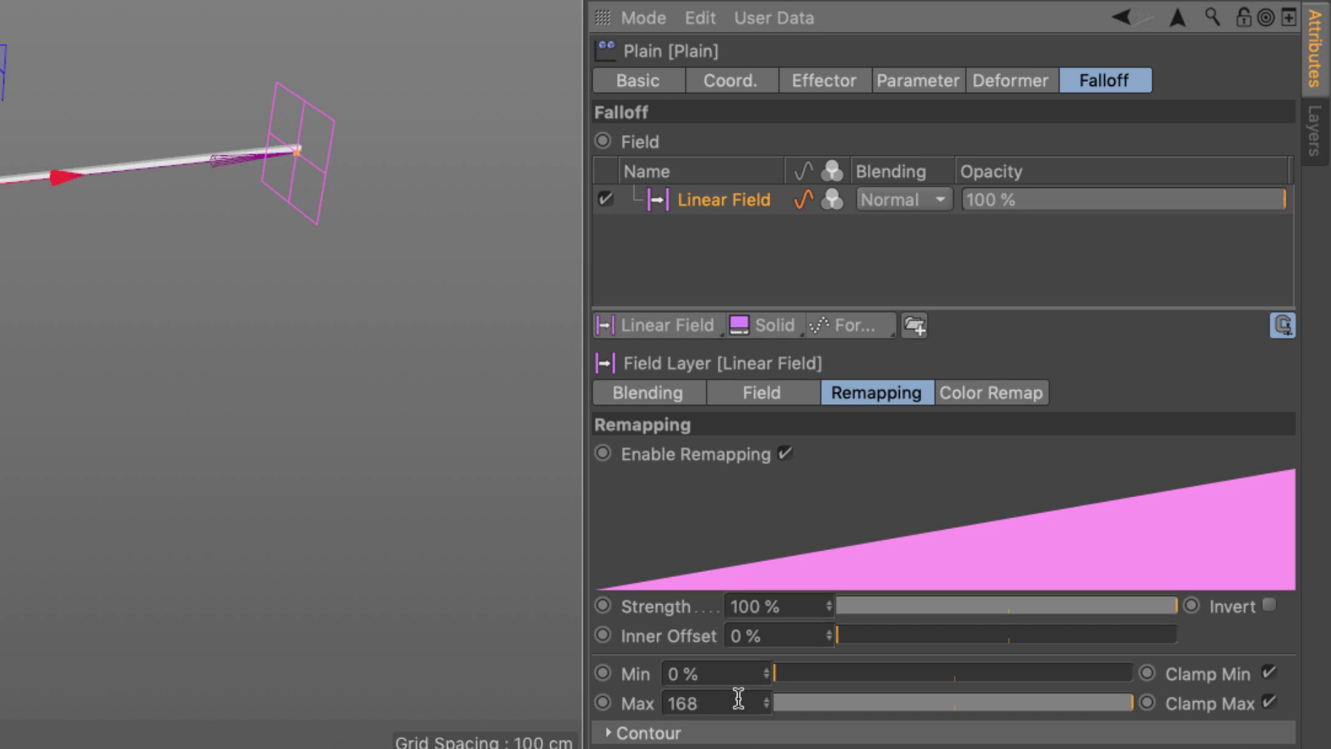
{"action": "type", "text": "00"}
{"action": "key", "text": "Return"}
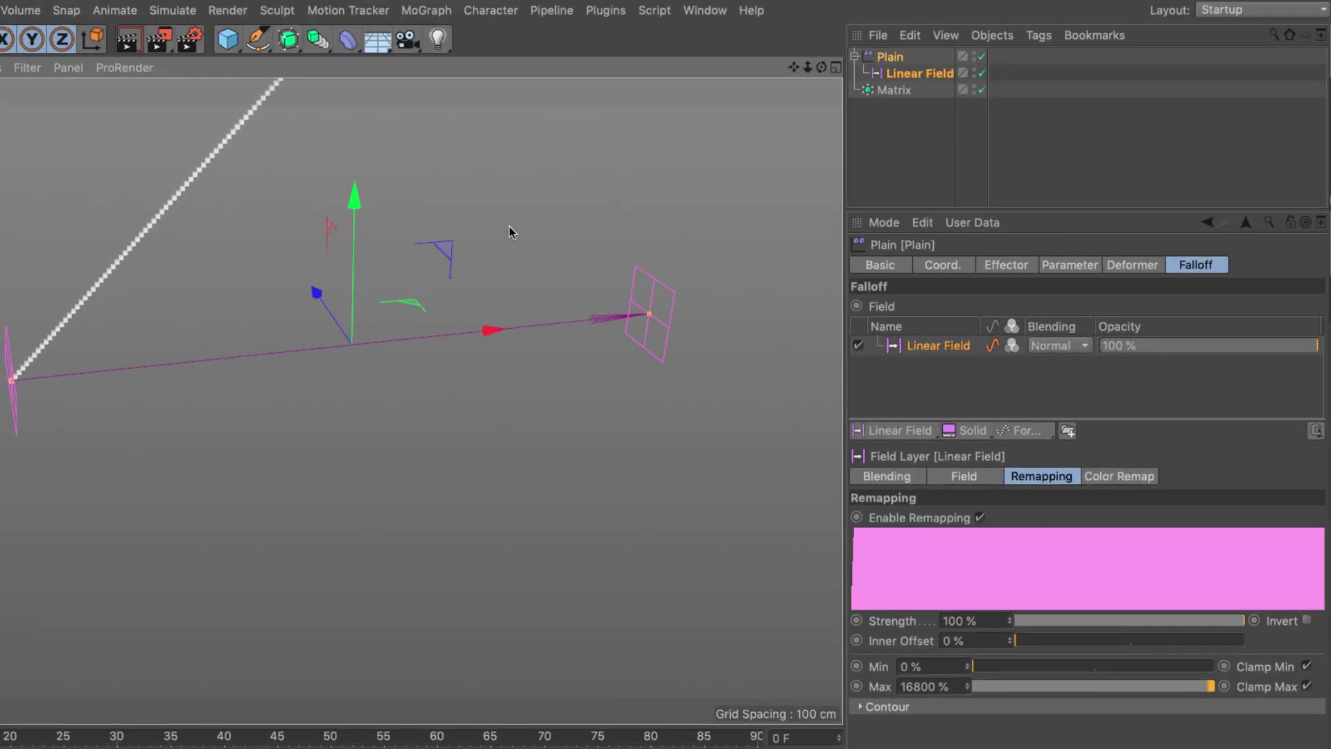
- Zoom and pan the viewport to inspect the stepped ramp of clones up close
{"action": "scroll", "coordinate": [71, 13], "scroll_direction": "down", "scroll_amount": 3}
{"action": "middle_click_drag", "start_coordinate": [495, 219], "coordinate": [169, 603], "text": "alt"}
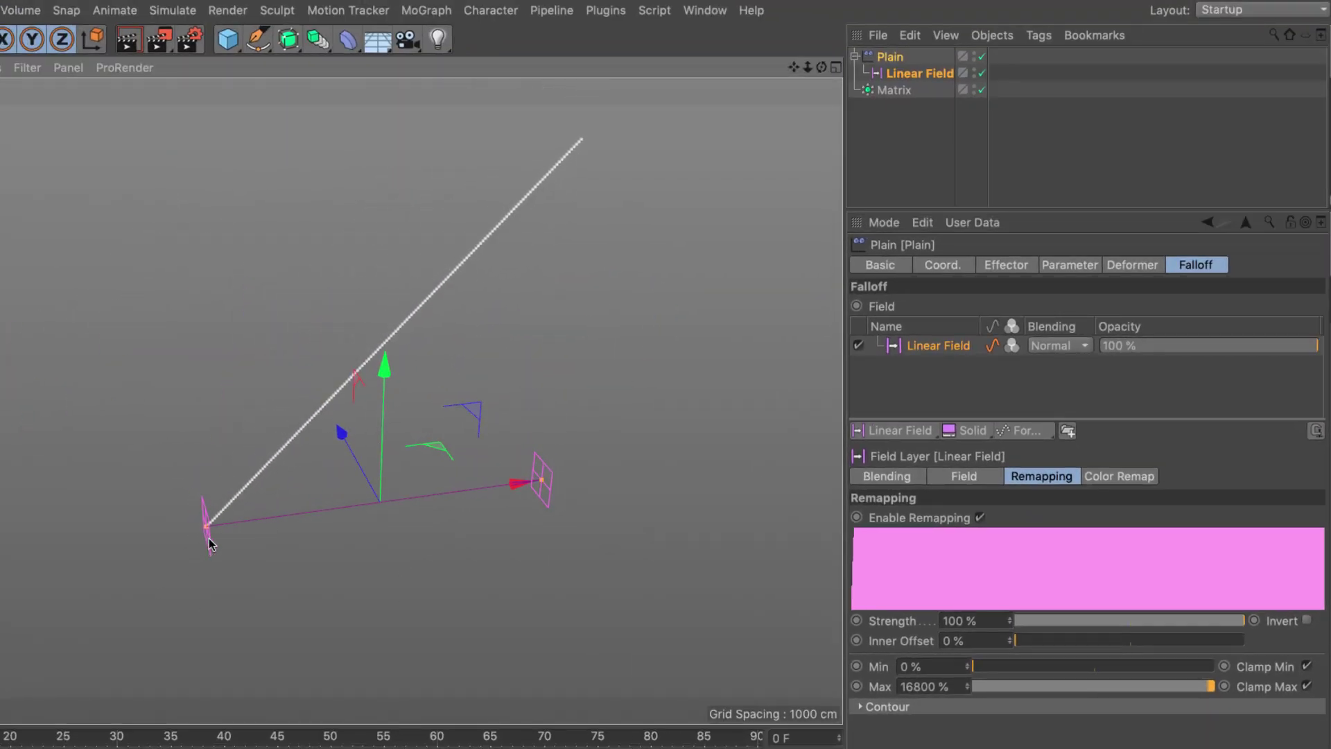
{"action": "scroll", "coordinate": [216, 525], "scroll_direction": "up", "scroll_amount": 1}
{"action": "scroll", "coordinate": [216, 525], "scroll_direction": "up", "scroll_amount": 5}
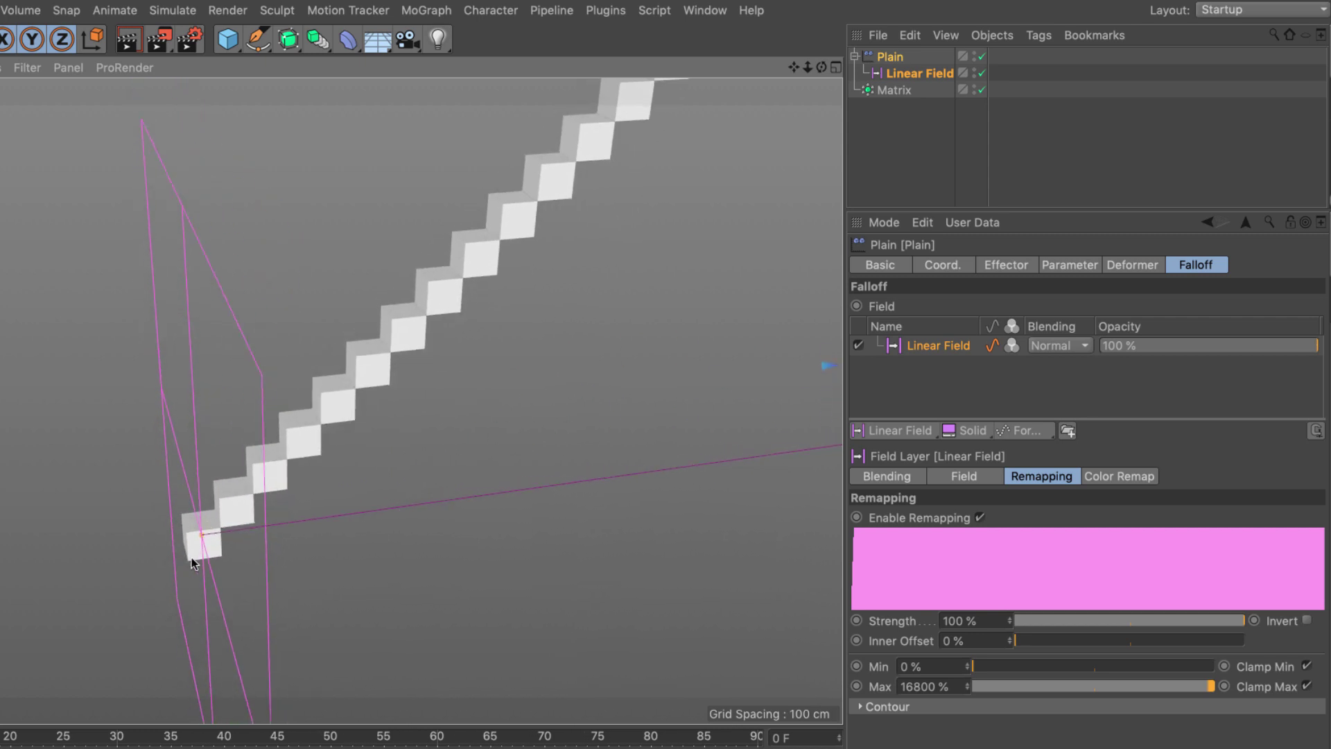
{"action": "scroll", "coordinate": [382, 361], "scroll_direction": "down", "scroll_amount": 6}
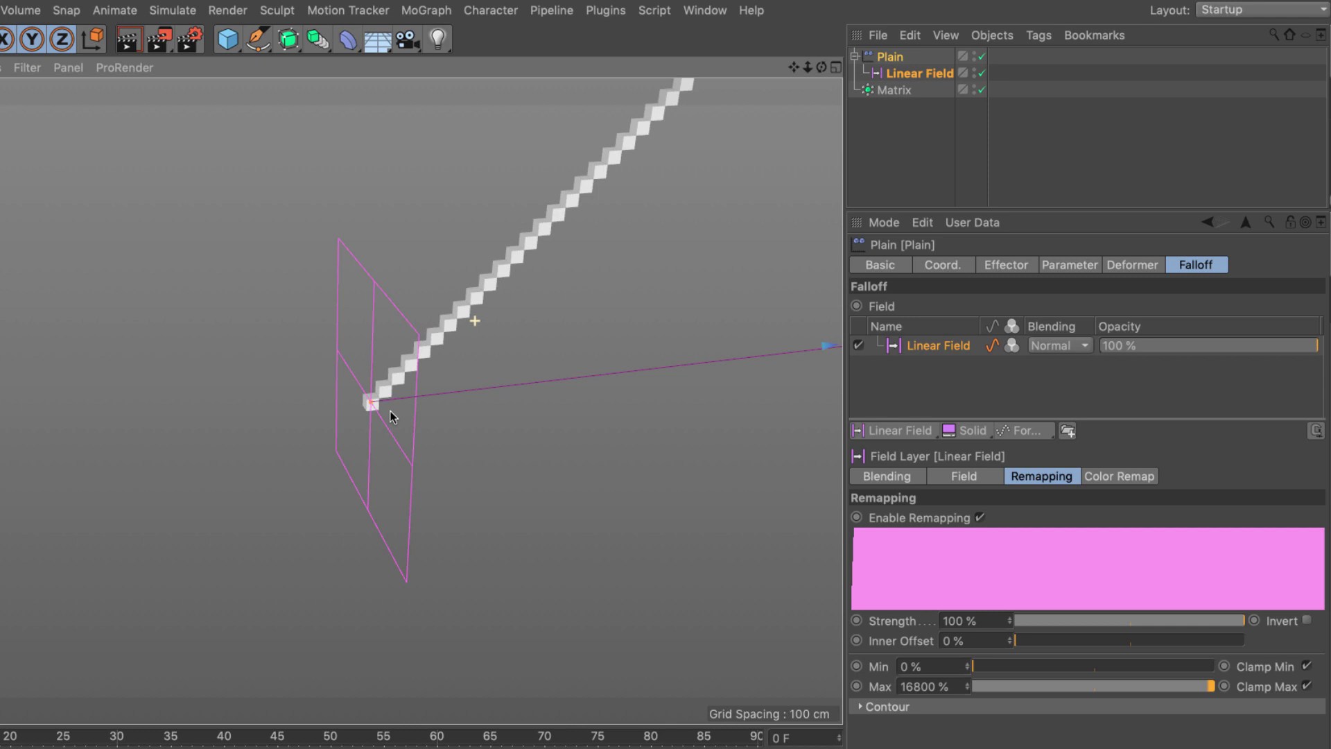
{"action": "scroll", "coordinate": [548, 226], "scroll_direction": "down", "scroll_amount": 3}
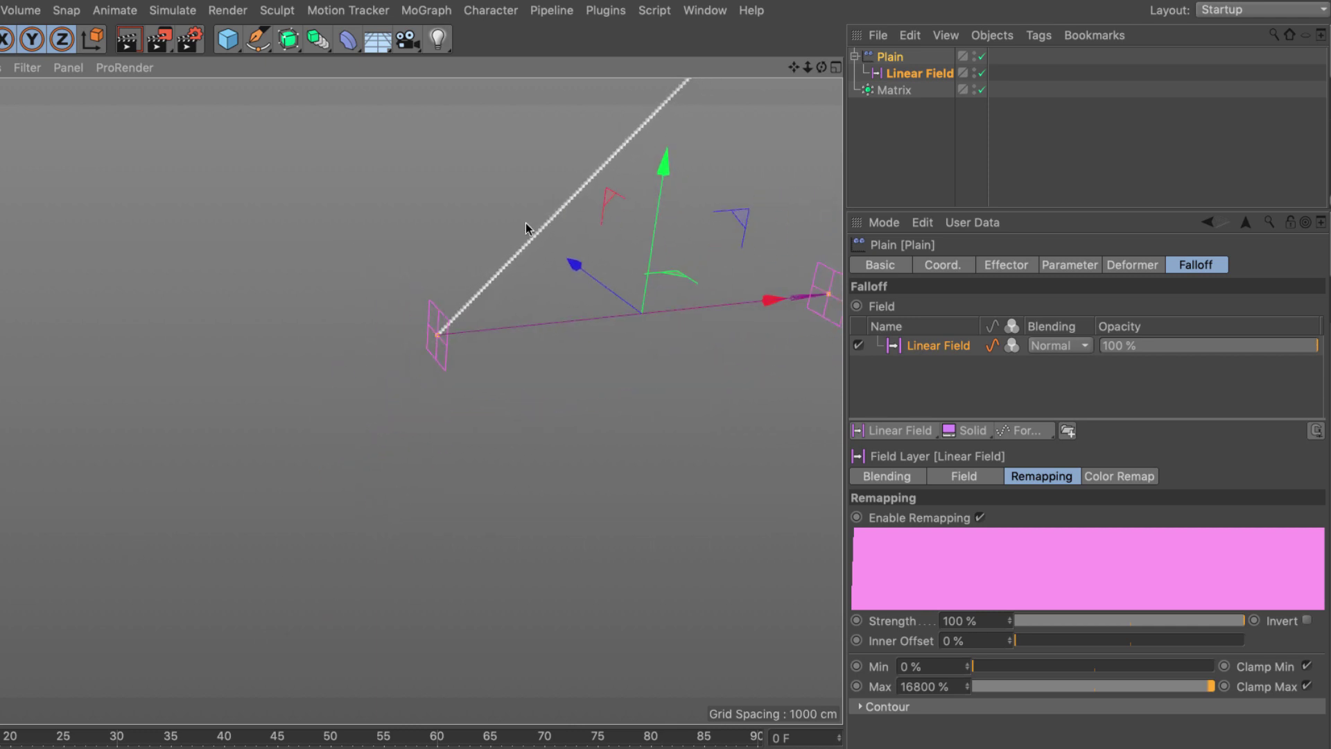
{"action": "middle_click_drag", "start_coordinate": [529, 226], "coordinate": [380, 526]}
{"action": "middle_click_drag", "start_coordinate": [445, 433], "coordinate": [504, 368]}
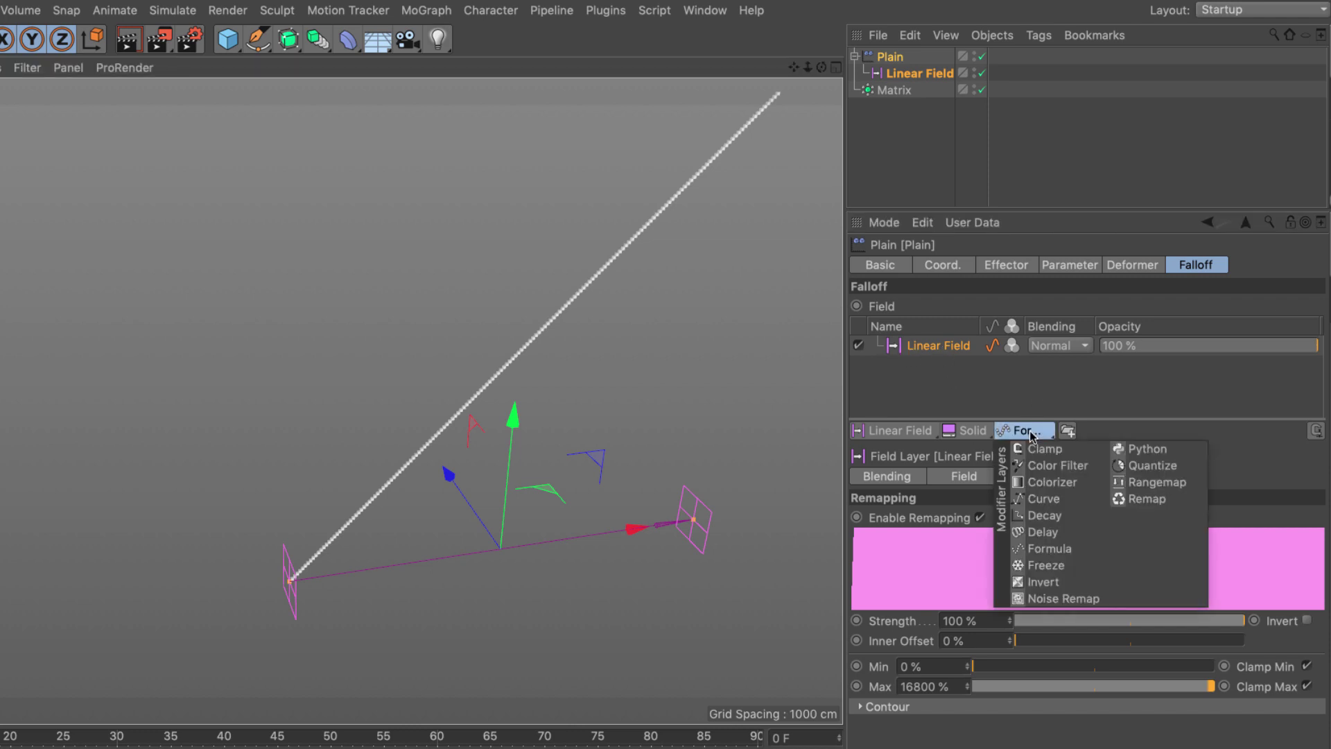
- Add a Formula modifier layer whose formula is mod(subfields;24)
{"action": "left_click", "coordinate": [1061, 548]}
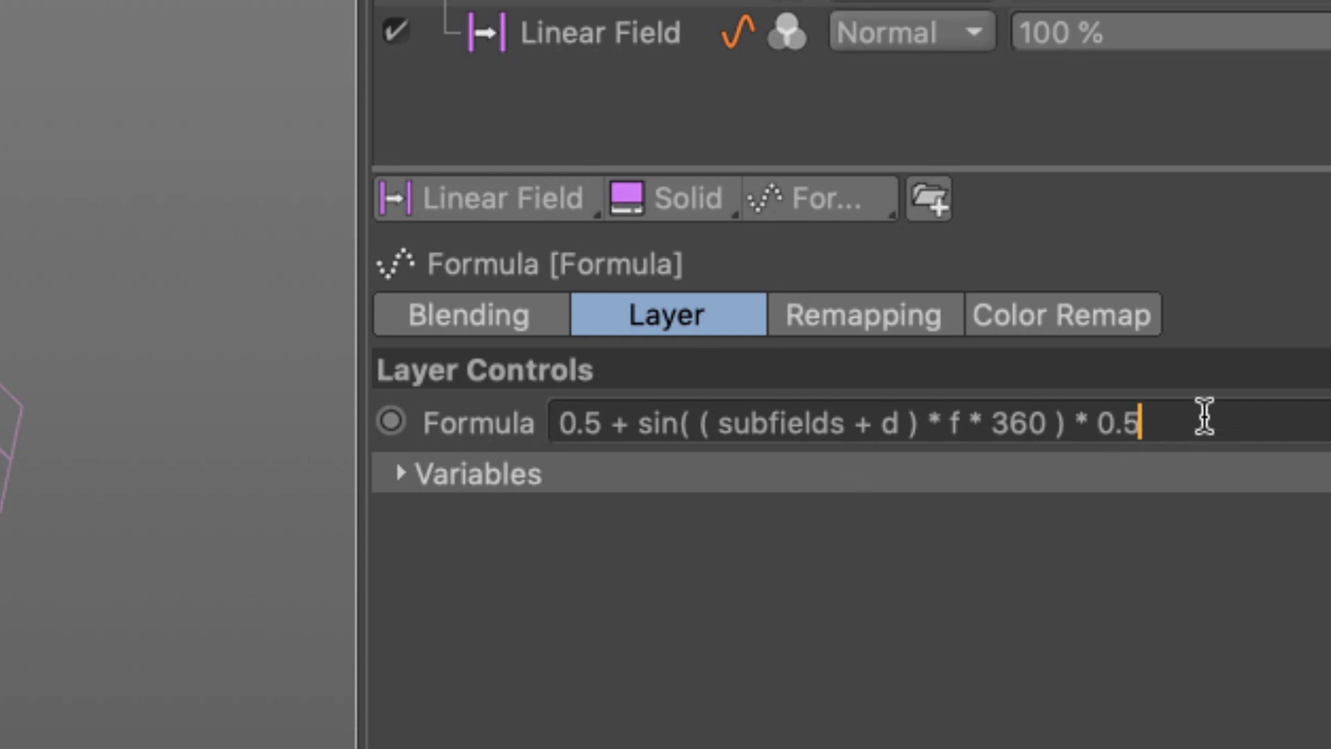
{"action": "left_click_drag", "start_coordinate": [1203, 417], "coordinate": [471, 414]}
{"action": "type", "text": "mod"}
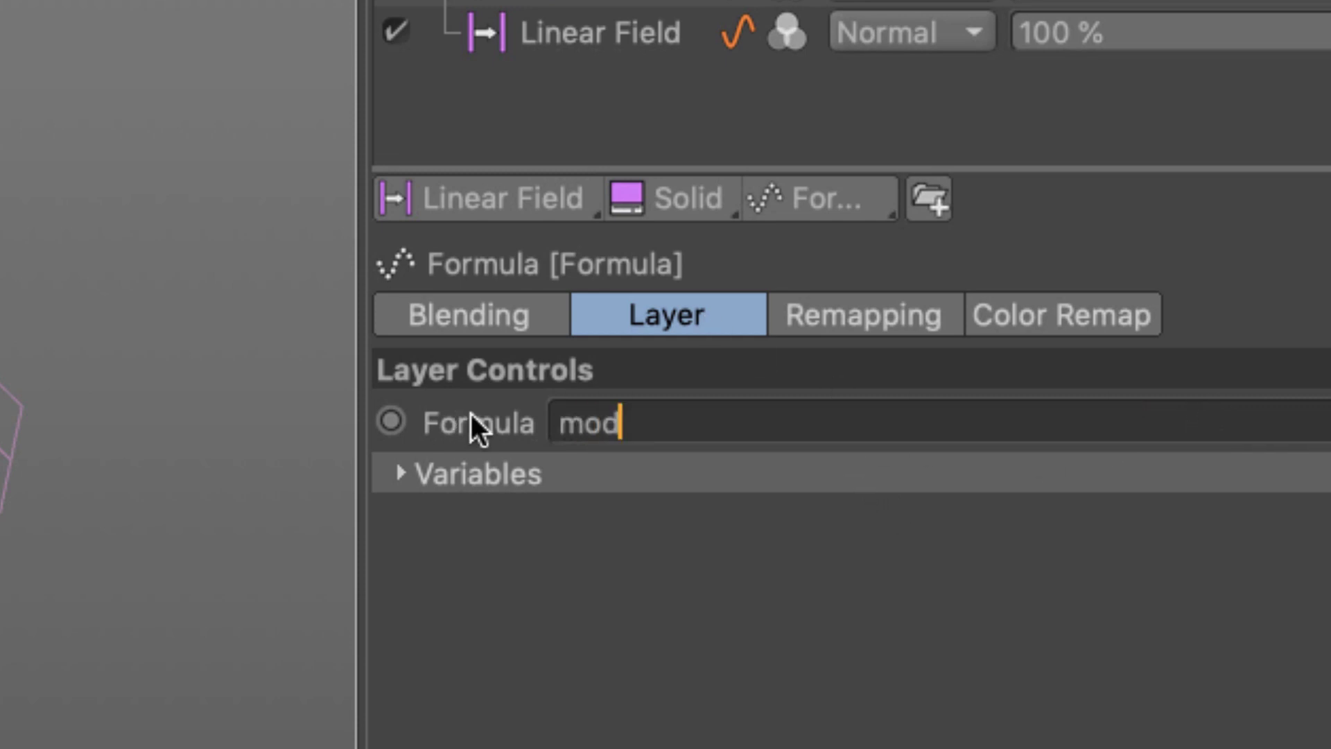
{"action": "type", "text": "(sub"}
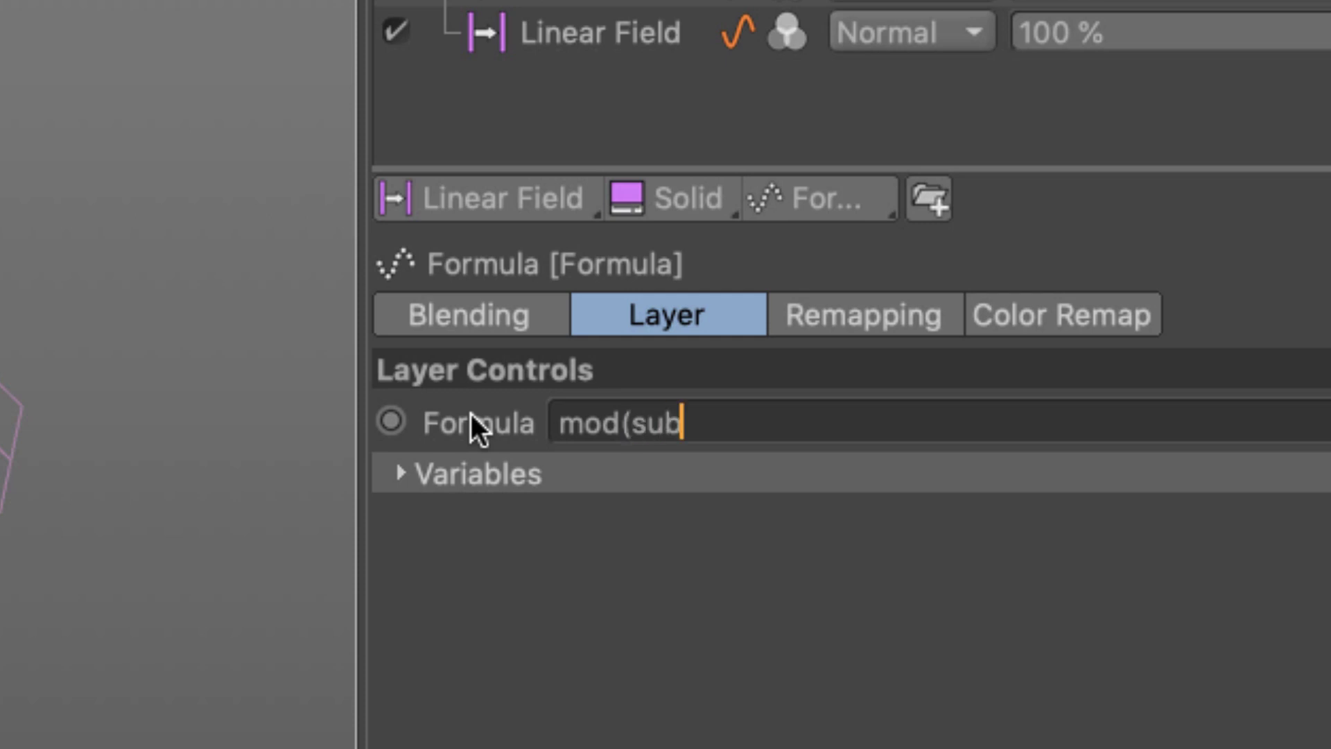
{"action": "type", "text": "fields"}
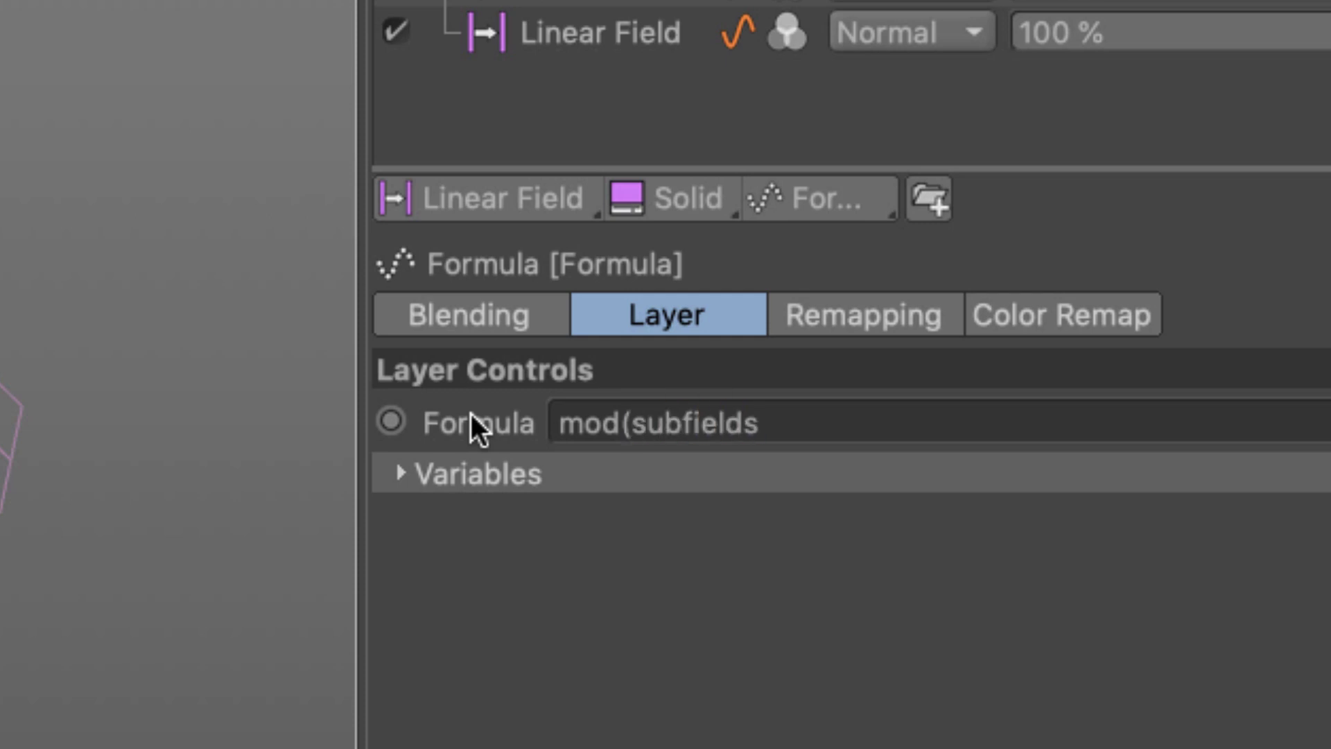
{"action": "type", "text": ";24)"}
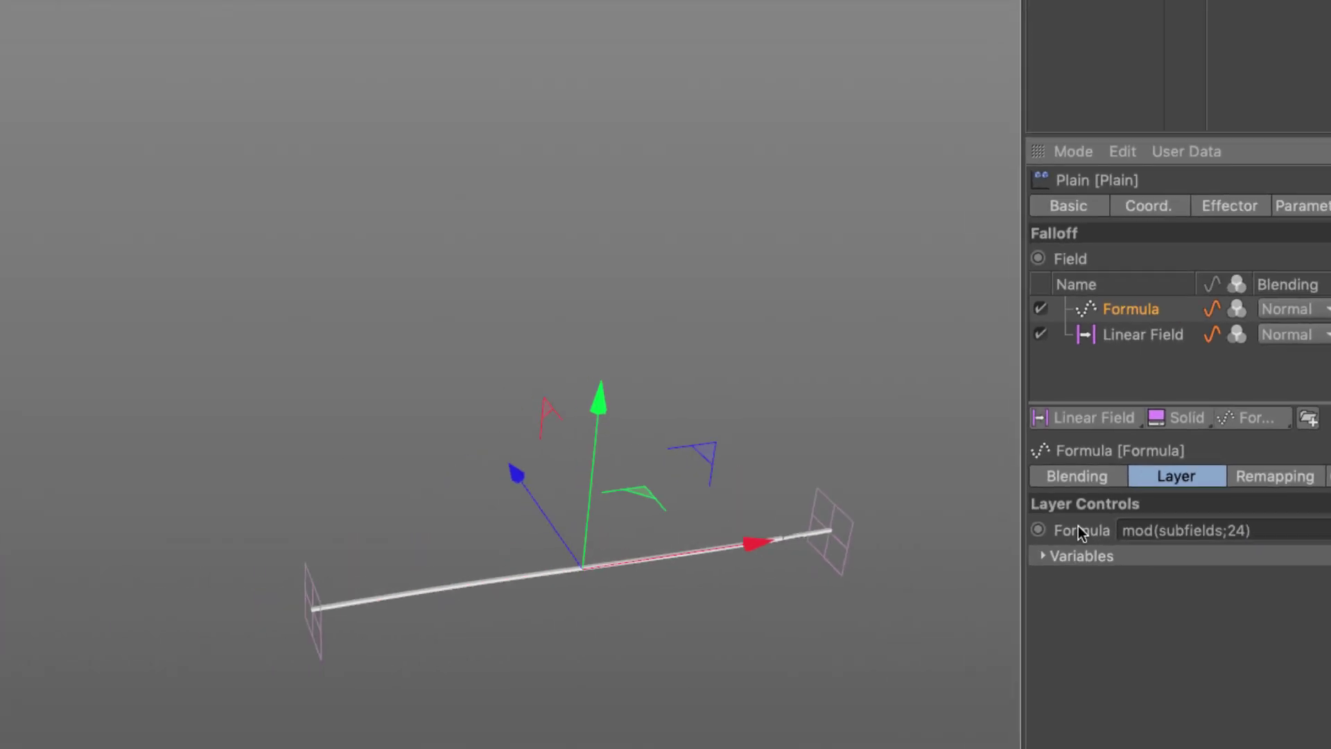
{"action": "key", "text": "Return"}
{"action": "scroll", "coordinate": [686, 529], "scroll_direction": "up", "scroll_amount": 3}
{"action": "middle_click_drag", "start_coordinate": [686, 529], "coordinate": [618, 291], "text": "alt"}
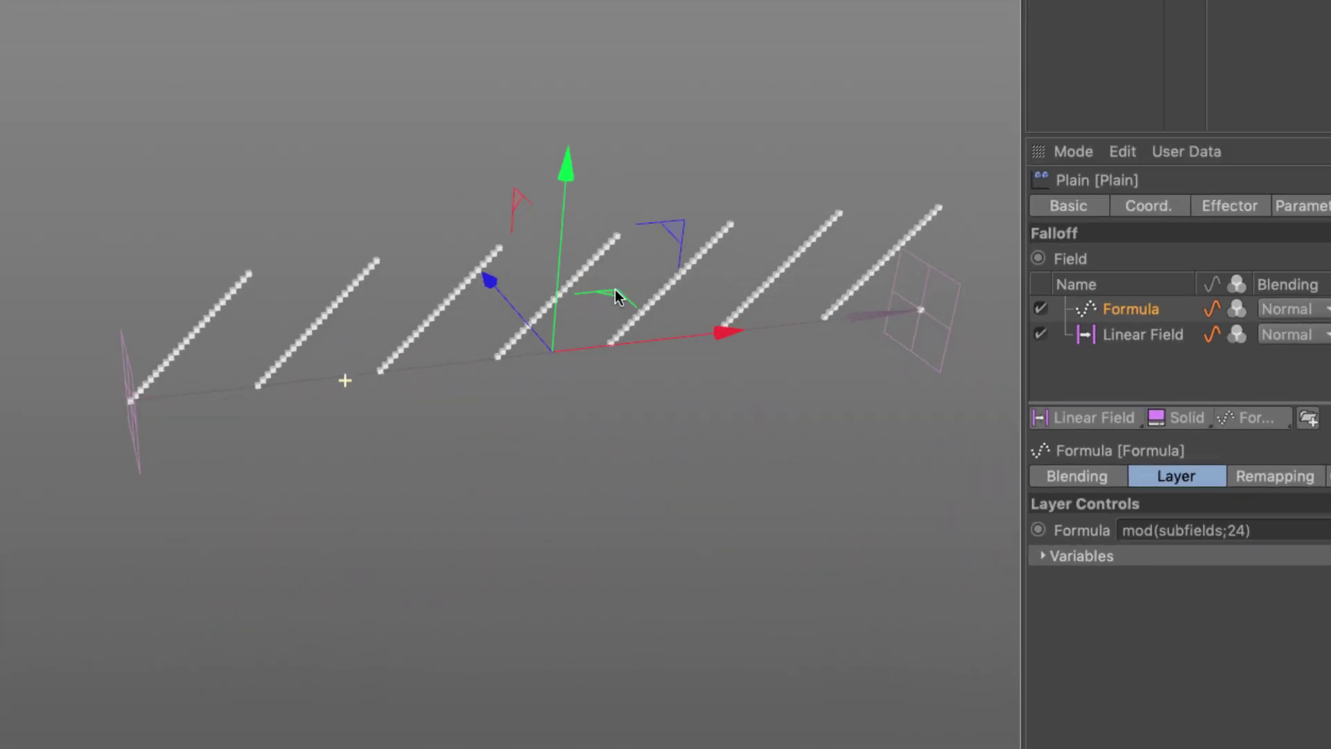
{"action": "scroll", "coordinate": [732, 281], "scroll_direction": "up", "scroll_amount": 2}
{"action": "left_click_drag", "start_coordinate": [732, 281], "coordinate": [734, 280], "text": "alt"}
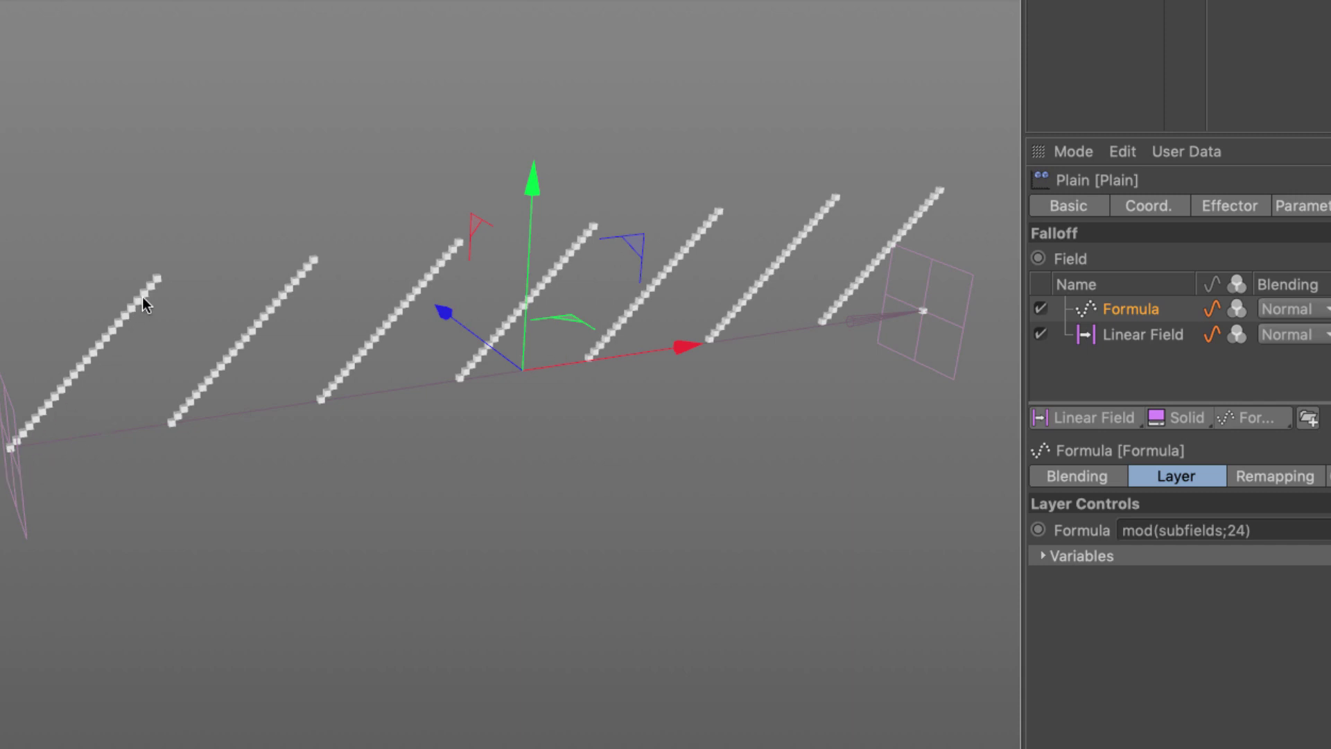
- Change the Formula layer's divisor from 24 to 12, giving mod(subfields;12)
{"action": "double_click", "coordinate": [1236, 530]}
{"action": "type", "text": "12"}
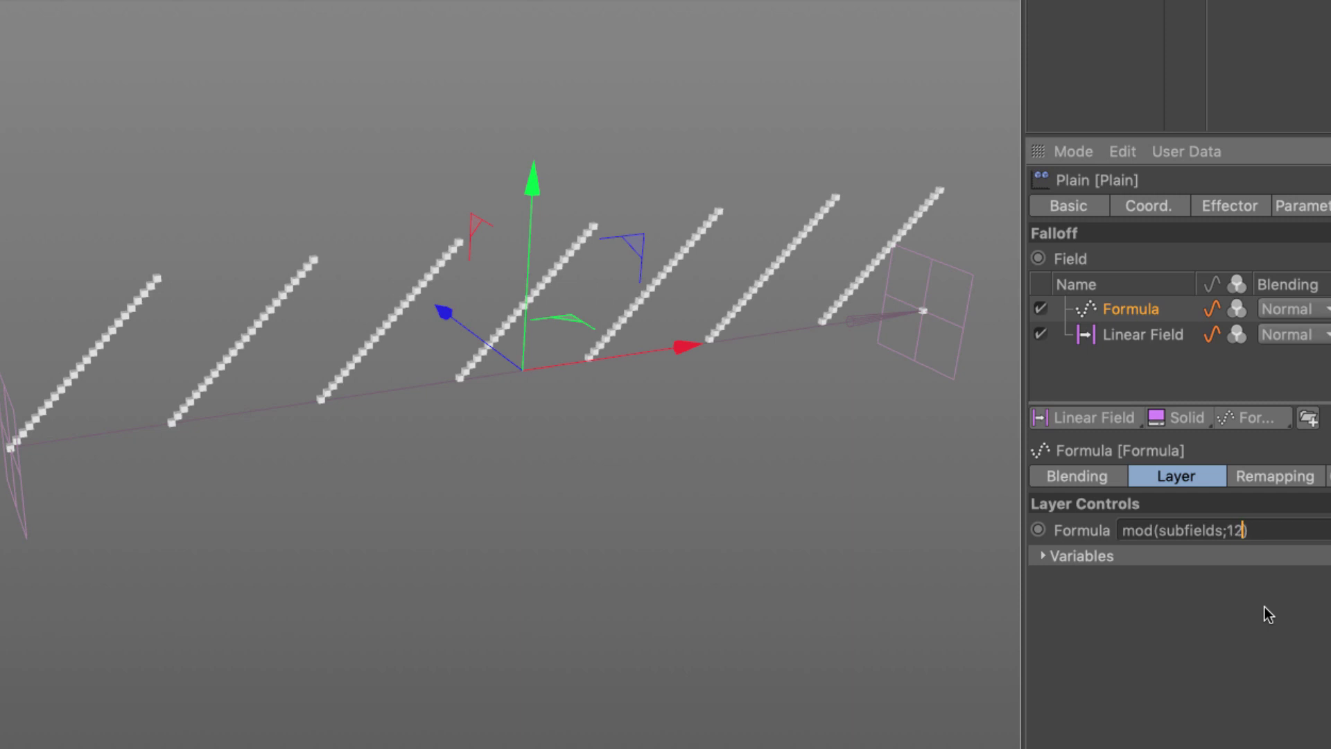
{"action": "key", "text": "Return"}
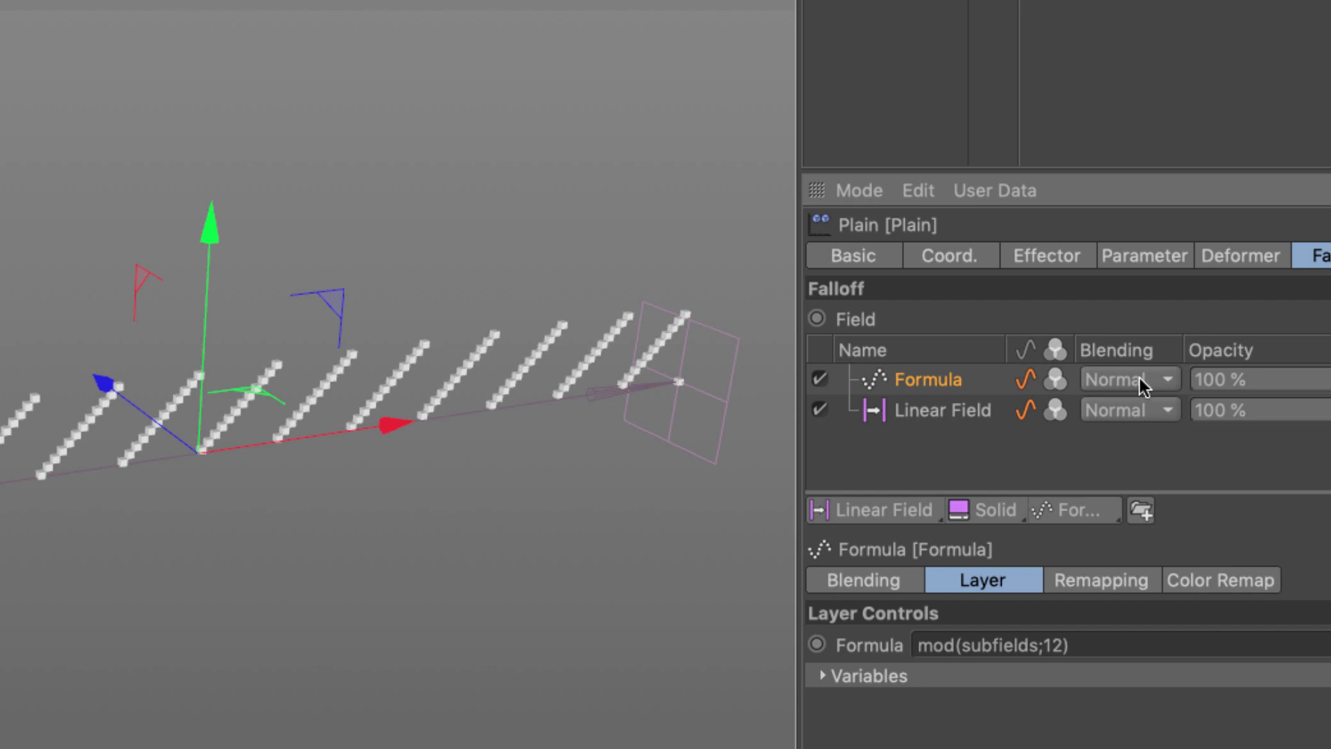
- Try Min, Subtract, Multiply, Overlay and Max blending on the Formula layer
{"action": "left_click", "coordinate": [1107, 379]}
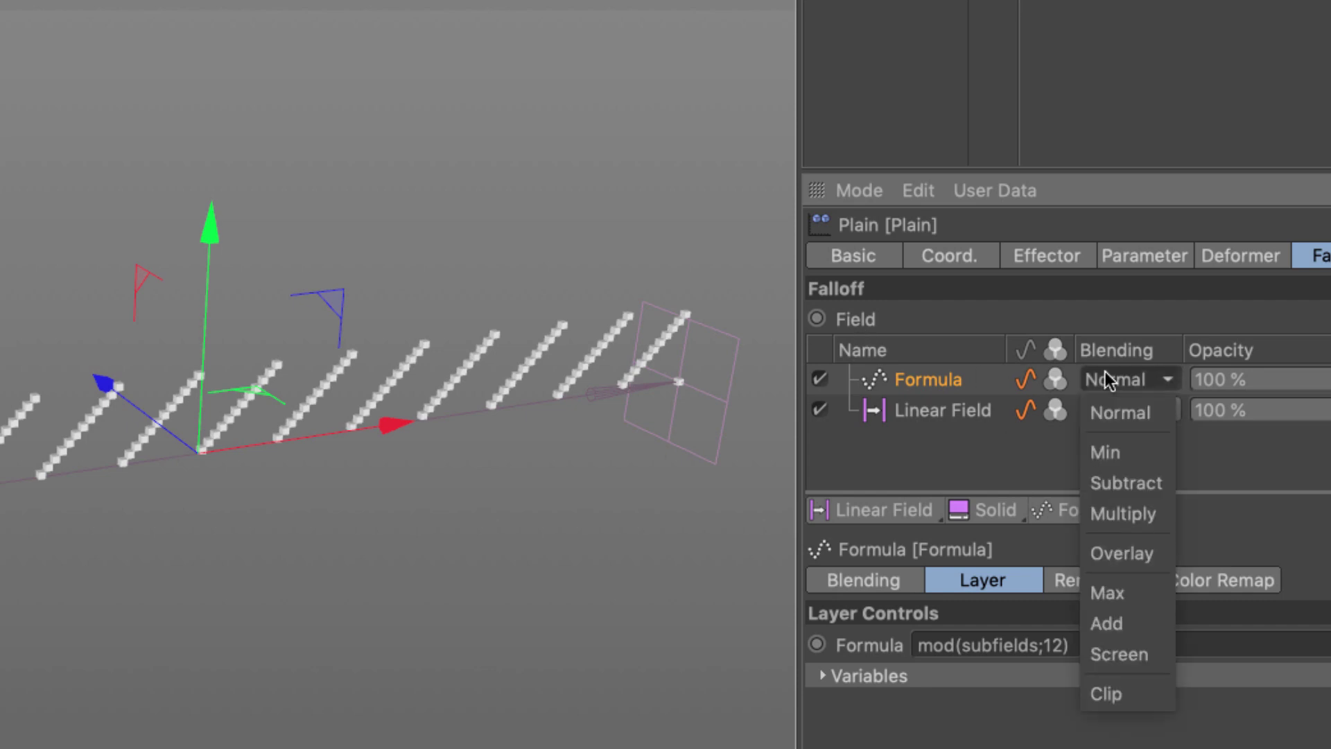
{"action": "left_click", "coordinate": [1150, 456]}
{"action": "left_click", "coordinate": [1154, 379]}
{"action": "left_click", "coordinate": [1154, 483]}
{"action": "mouse_move", "coordinate": [382, 256]}
{"action": "left_mouse_down", "text": "alt"}
{"action": "mouse_move", "coordinate": [339, 202]}
{"action": "mouse_move", "coordinate": [275, 703]}
{"action": "mouse_move", "coordinate": [251, 639]}
{"action": "left_mouse_up", "text": "alt"}
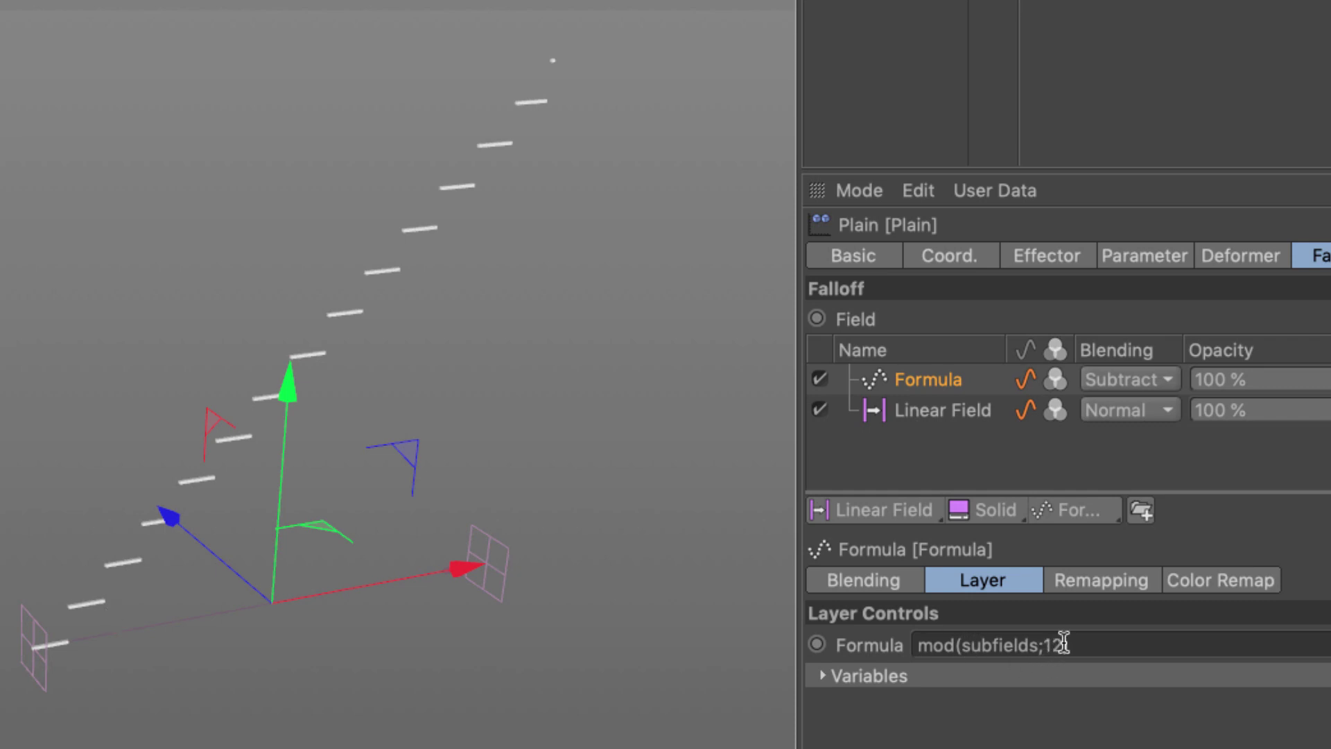
{"action": "left_click", "coordinate": [1130, 379]}
{"action": "left_click", "coordinate": [1159, 522]}
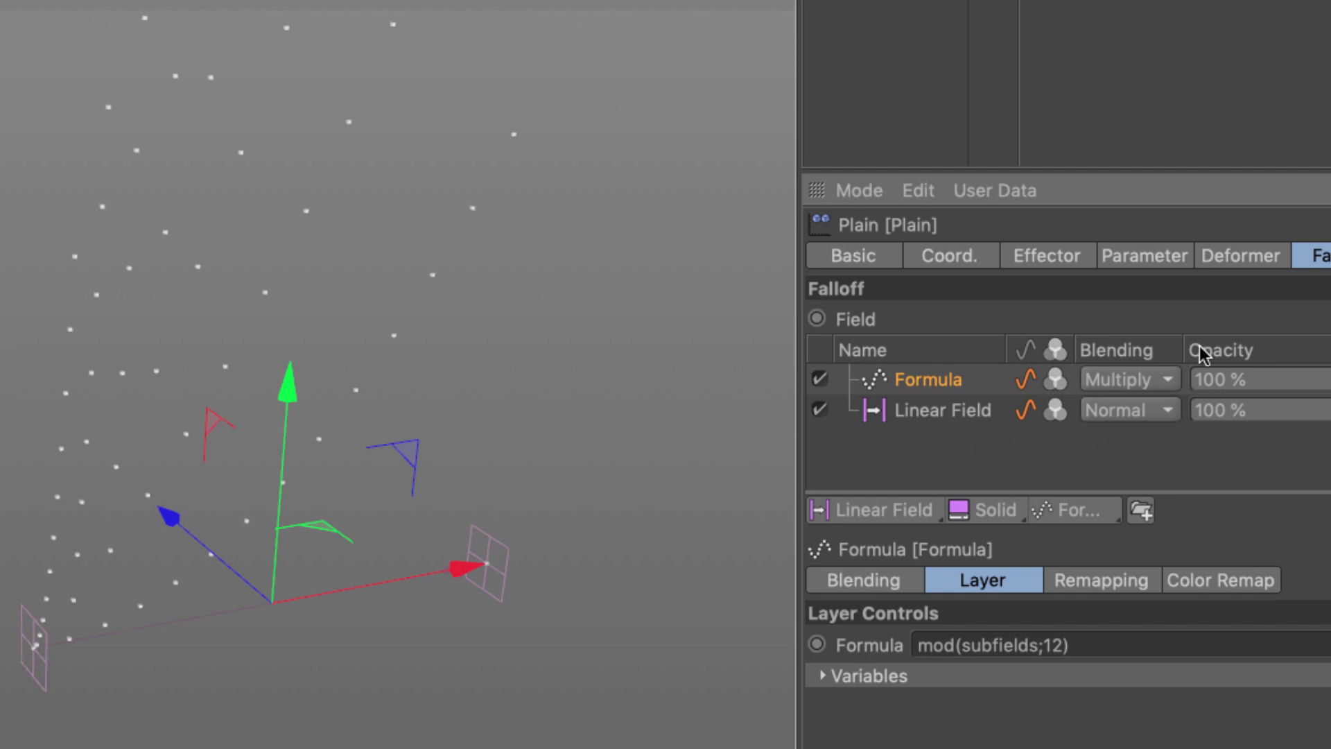
{"action": "left_click", "coordinate": [1124, 380]}
{"action": "left_click", "coordinate": [1159, 554]}
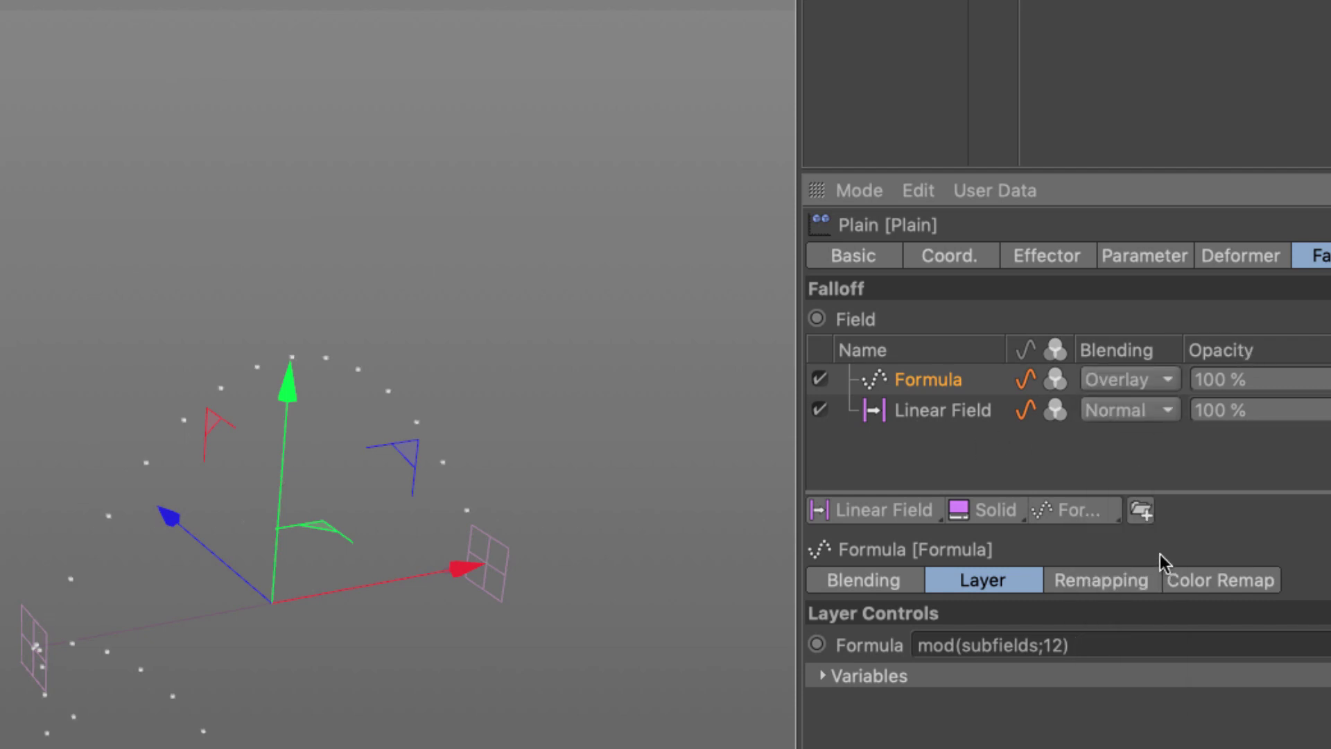
{"action": "left_click", "coordinate": [1142, 383]}
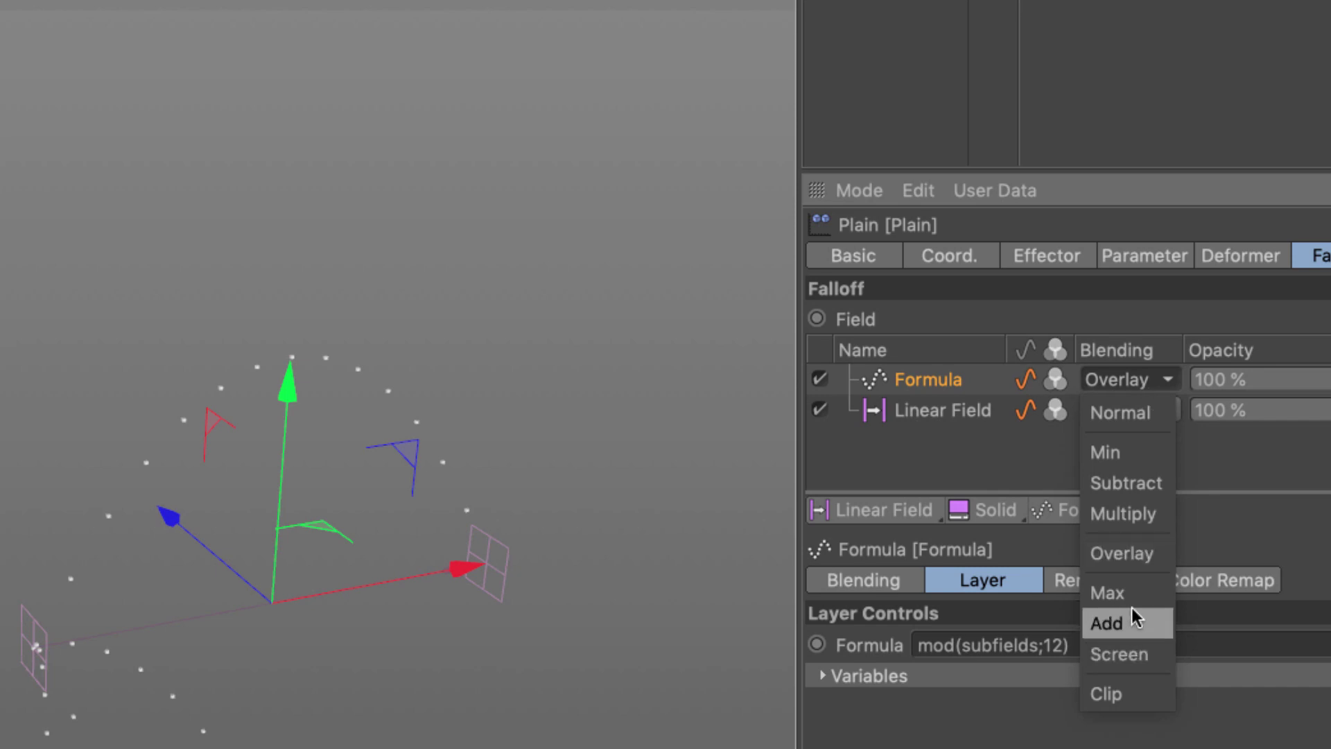
{"action": "left_click", "coordinate": [1132, 598]}
- Compare Add, Screen and Clip blending, settling on Add
{"action": "left_click", "coordinate": [1142, 380]}
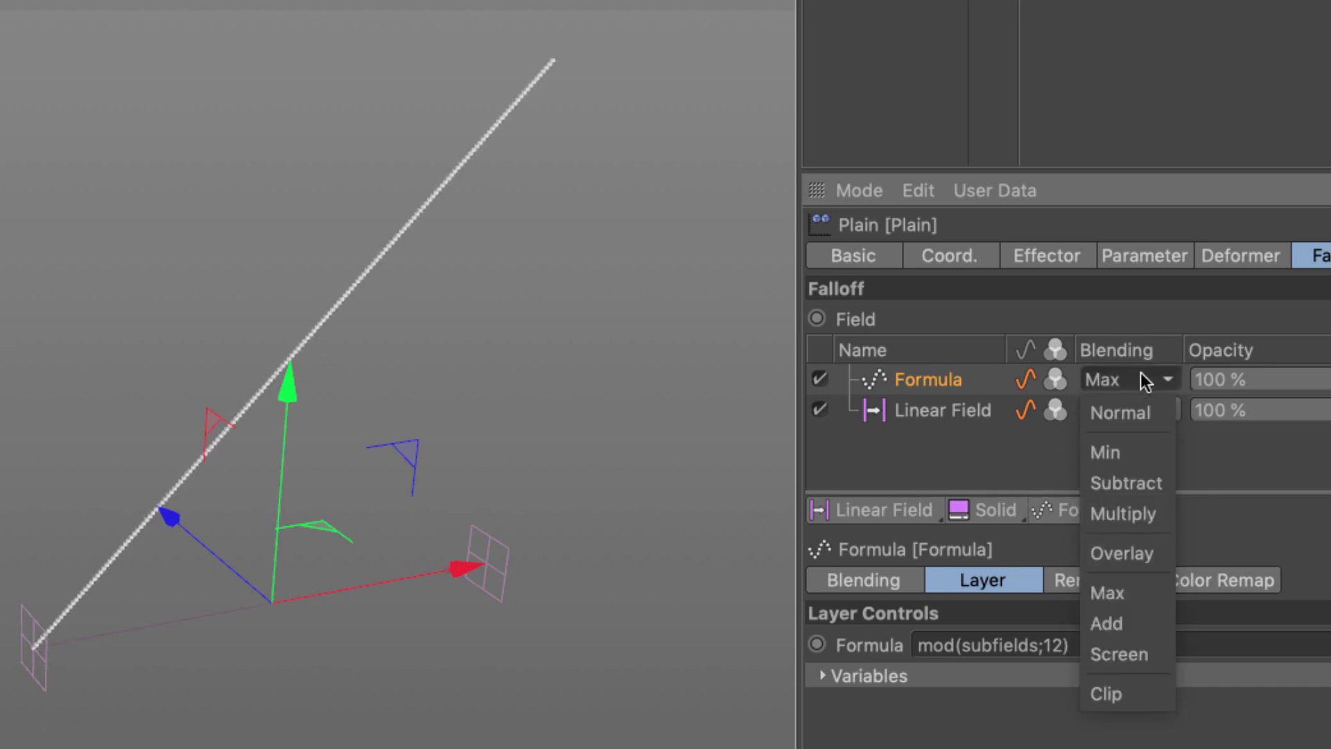
{"action": "left_click", "coordinate": [1153, 621]}
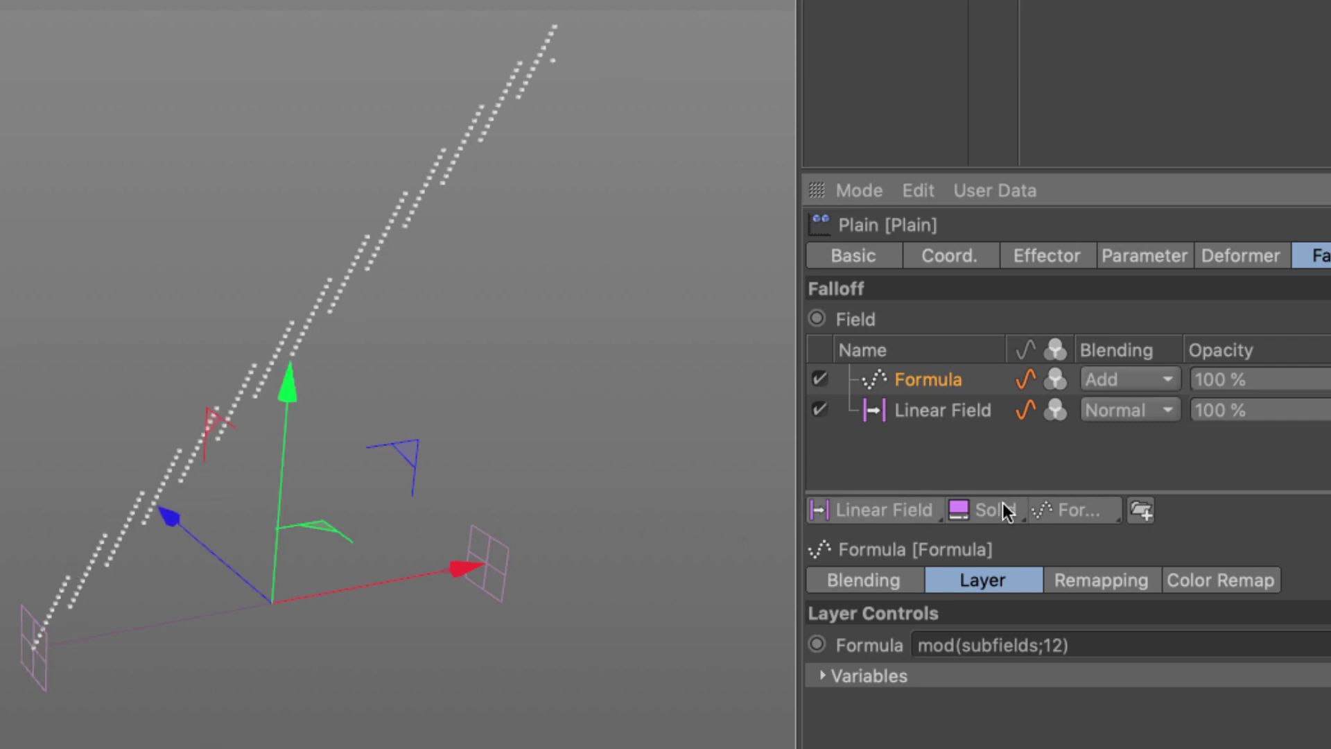
{"action": "left_click", "coordinate": [1150, 379]}
{"action": "left_click", "coordinate": [1149, 649]}
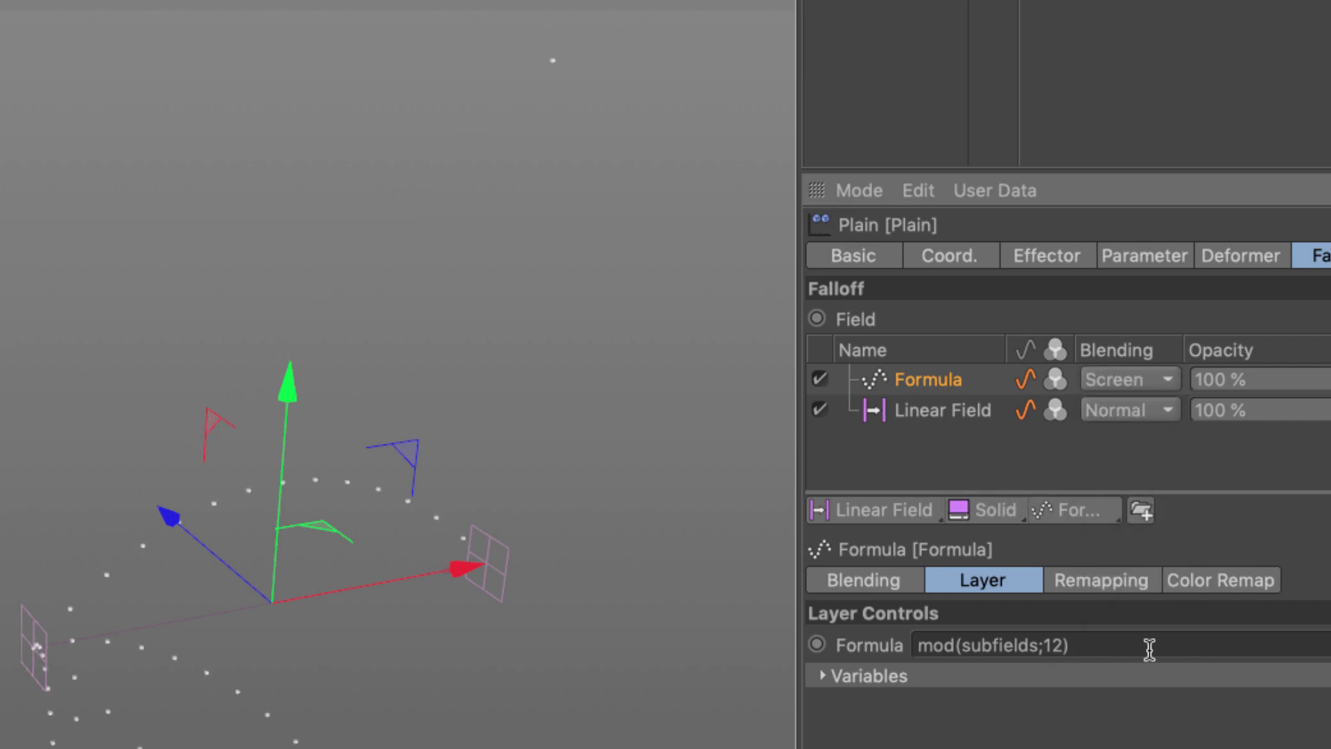
{"action": "left_click", "coordinate": [1130, 380]}
{"action": "left_click", "coordinate": [1108, 688]}
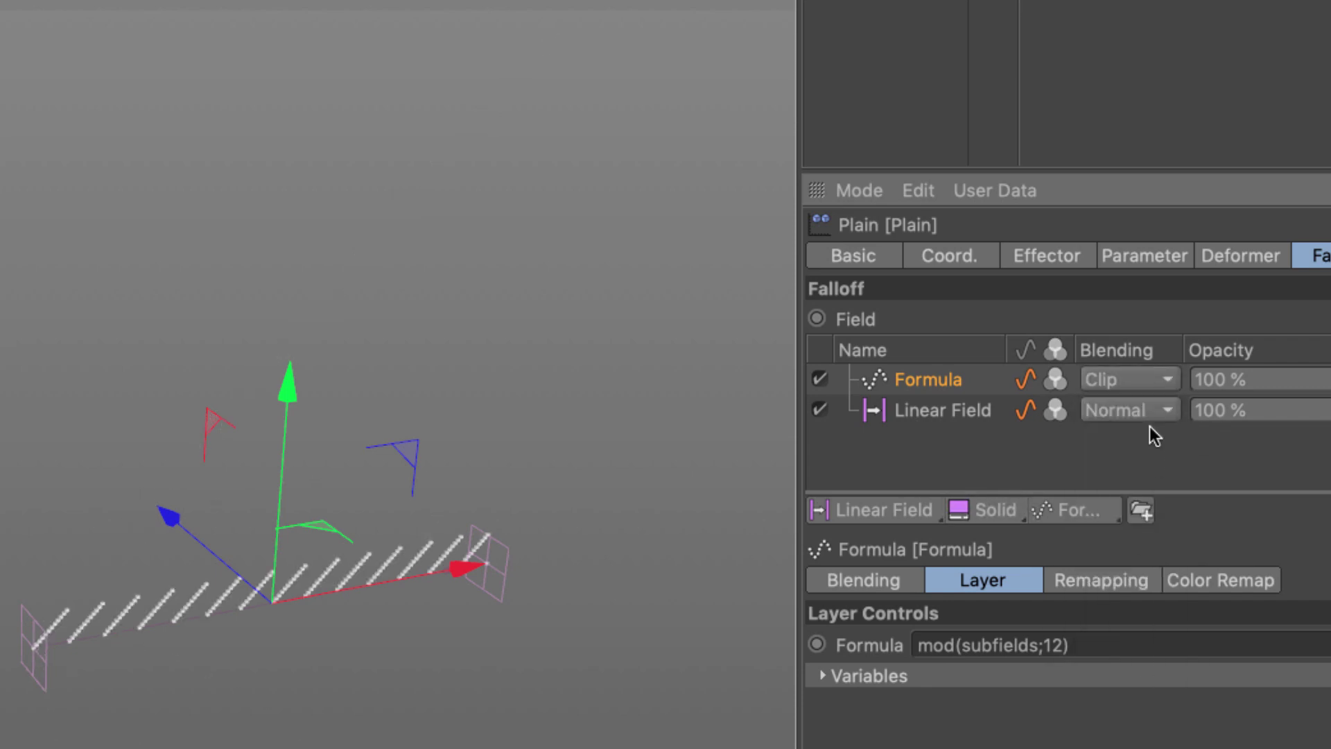
{"action": "left_click", "coordinate": [1130, 379]}
{"action": "left_click", "coordinate": [1143, 620]}
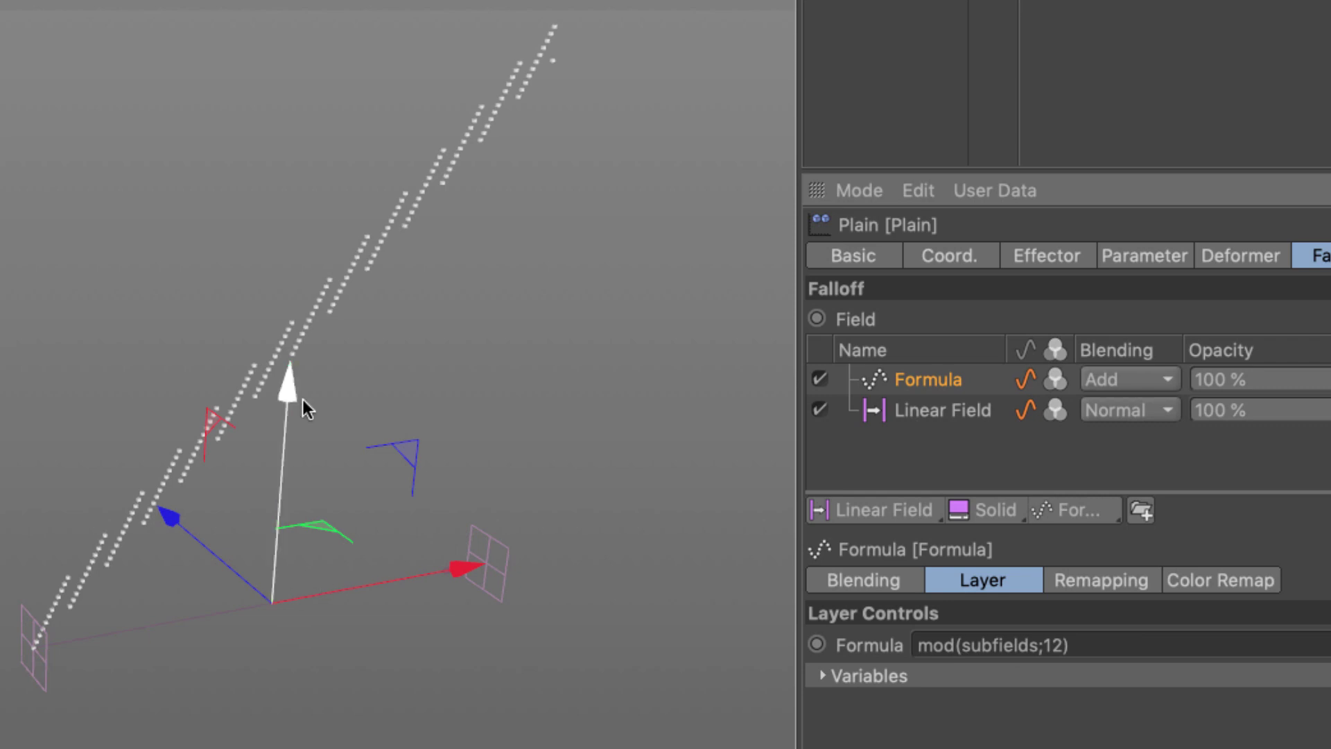
{"action": "mouse_move", "coordinate": [302, 400]}
{"action": "left_mouse_down", "text": "alt"}
{"action": "mouse_move", "coordinate": [273, 357]}
{"action": "mouse_move", "coordinate": [368, 360]}
{"action": "mouse_move", "coordinate": [326, 371]}
{"action": "mouse_move", "coordinate": [373, 392]}
{"action": "left_mouse_up", "text": "alt"}
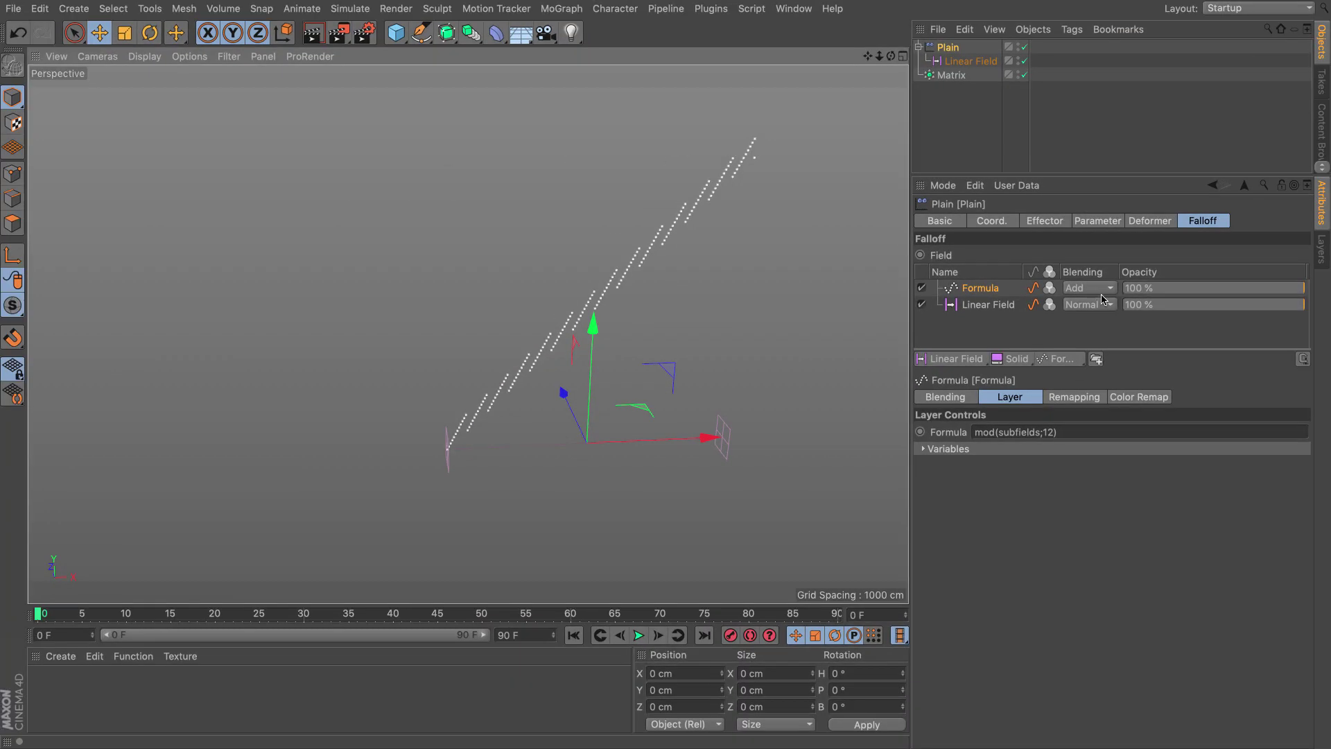
- Reset the Formula layer's blending to Normal and disable the Linear Field layer
{"action": "left_click", "coordinate": [1132, 382]}
{"action": "left_click", "coordinate": [1085, 306]}
{"action": "mouse_move", "coordinate": [603, 454]}
{"action": "left_mouse_down", "text": "alt"}
{"action": "mouse_move", "coordinate": [713, 440]}
{"action": "mouse_move", "coordinate": [768, 363]}
{"action": "mouse_move", "coordinate": [728, 385]}
{"action": "left_mouse_up", "text": "alt"}
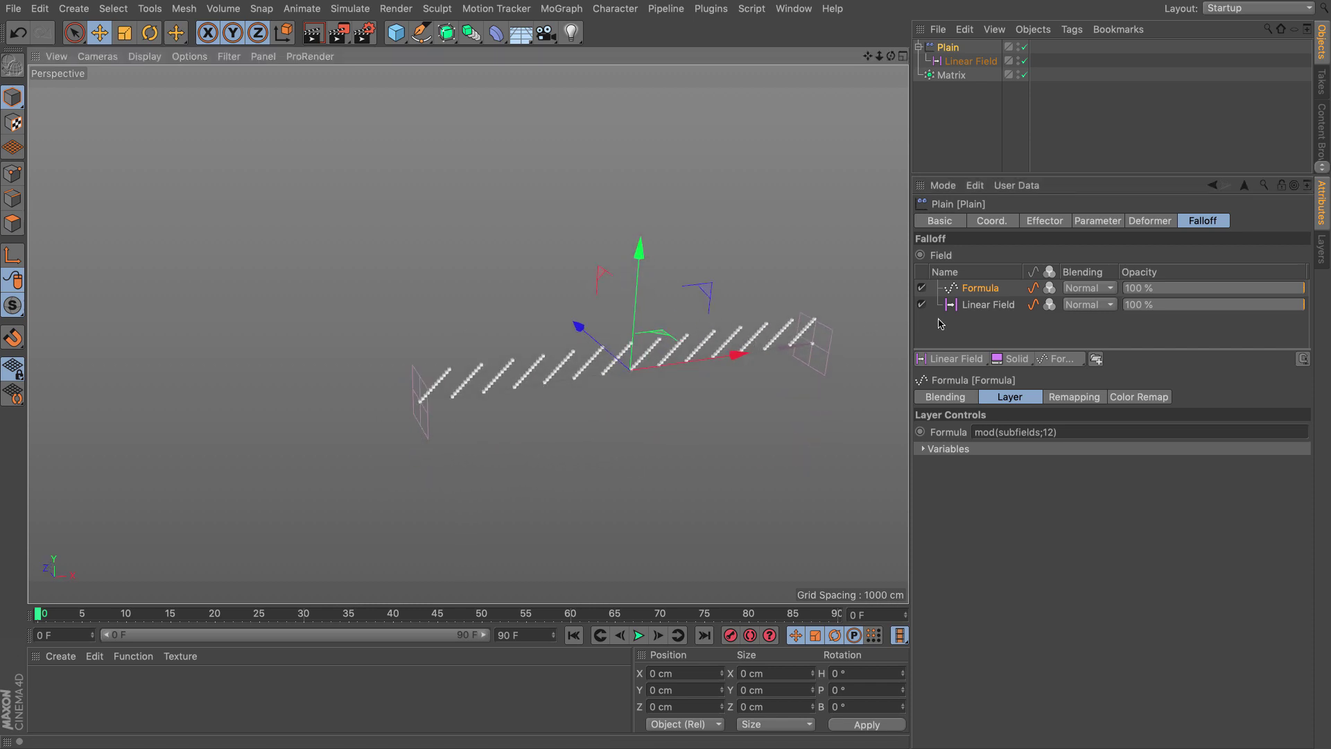
{"action": "left_click", "coordinate": [979, 311]}
{"action": "left_click", "coordinate": [921, 304]}
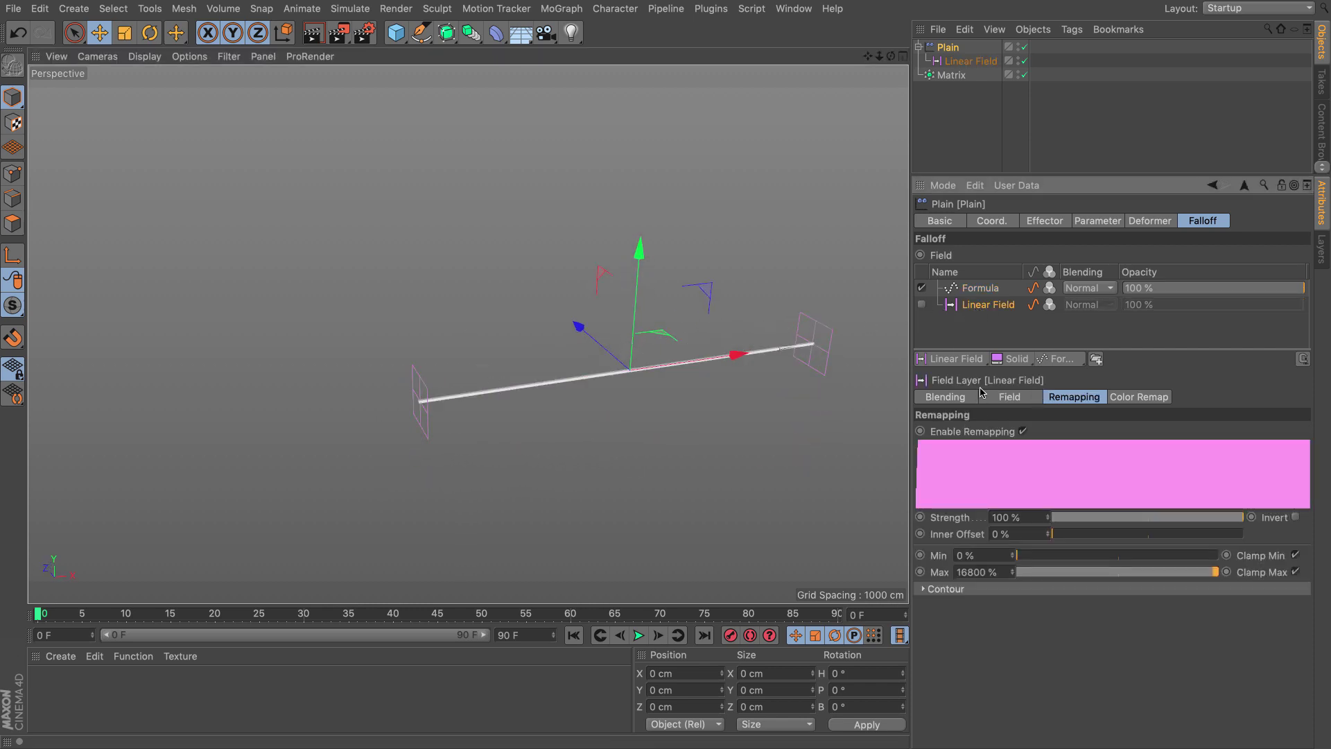
- Add a Random Field layer with its random mode set to Noise
{"action": "left_click", "coordinate": [953, 358]}
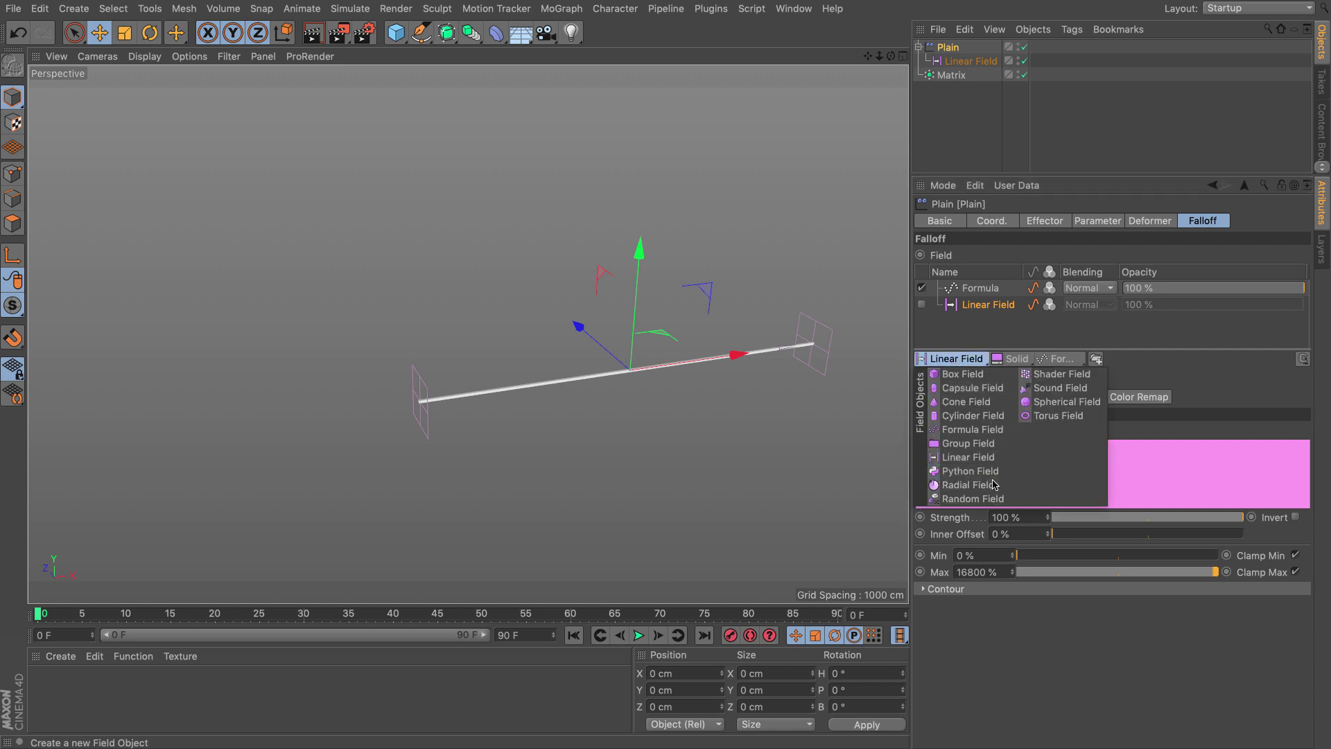
{"action": "left_click", "coordinate": [972, 499]}
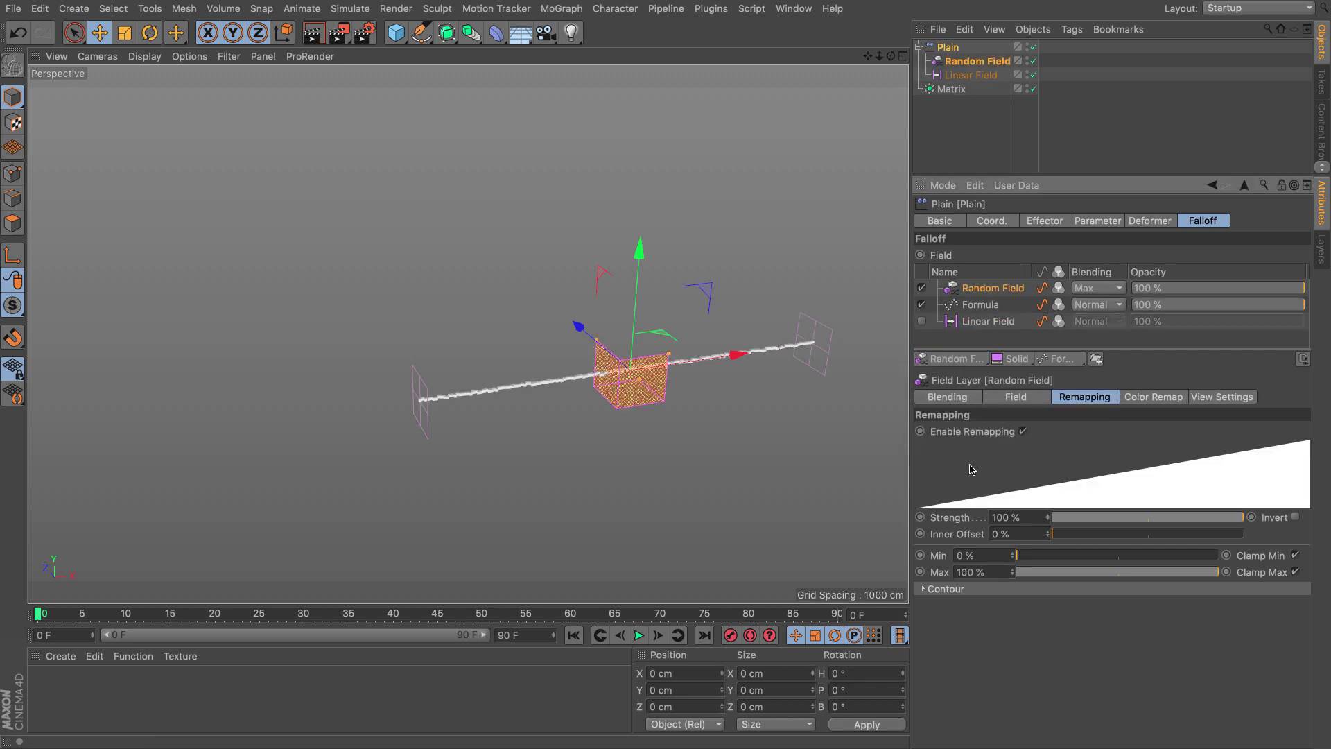
{"action": "mouse_move", "coordinate": [612, 372]}
{"action": "left_mouse_down", "text": "alt"}
{"action": "mouse_move", "coordinate": [701, 377]}
{"action": "mouse_move", "coordinate": [683, 383]}
{"action": "left_mouse_up", "text": "alt"}
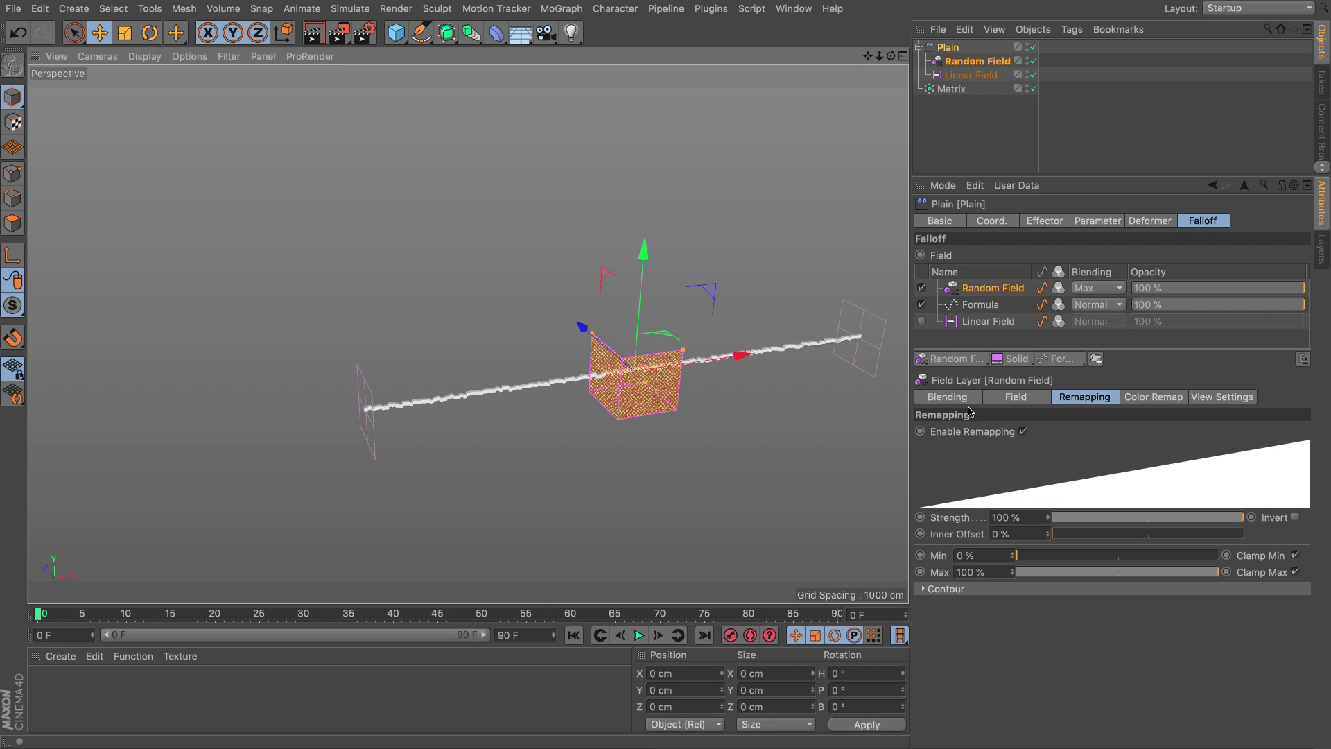
{"action": "left_click", "coordinate": [1019, 398]}
{"action": "left_click", "coordinate": [1036, 431]}
{"action": "left_click", "coordinate": [1034, 484]}
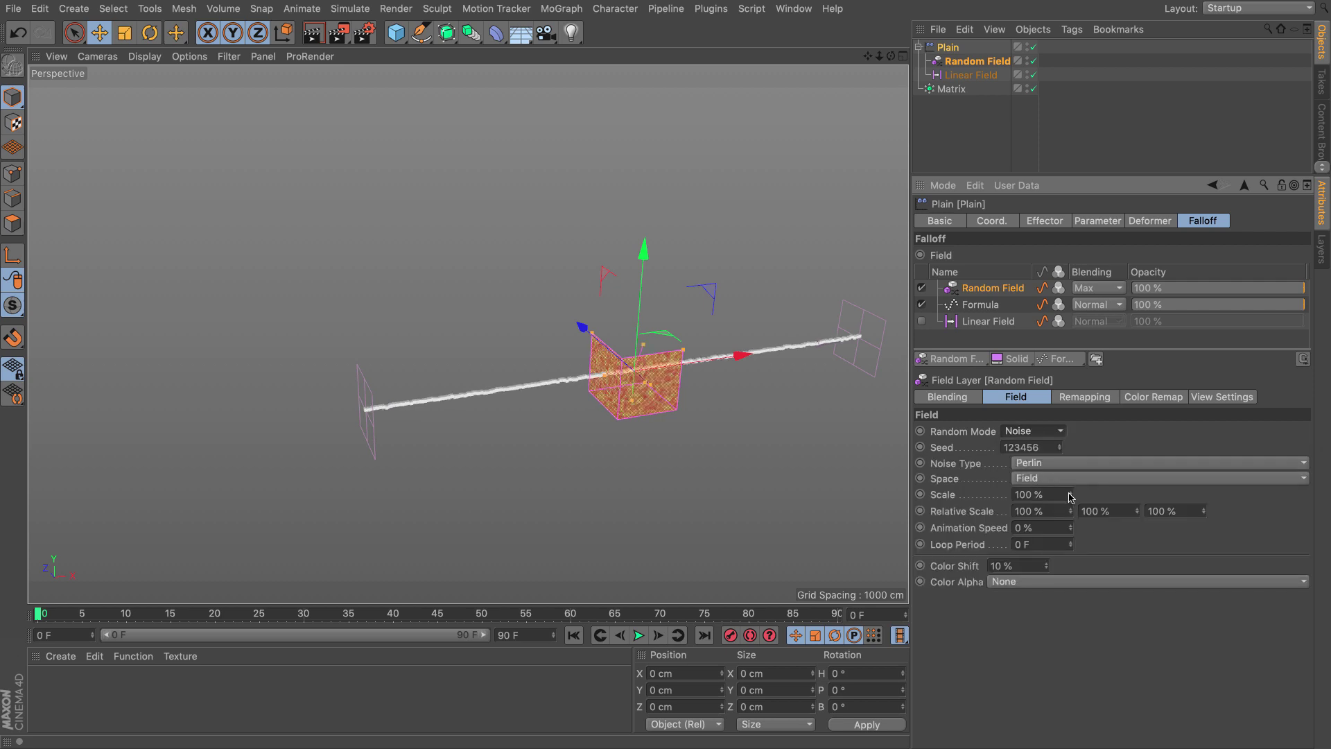
- Set the Random Field's remapping Max to 16700%
{"action": "left_click", "coordinate": [1108, 402]}
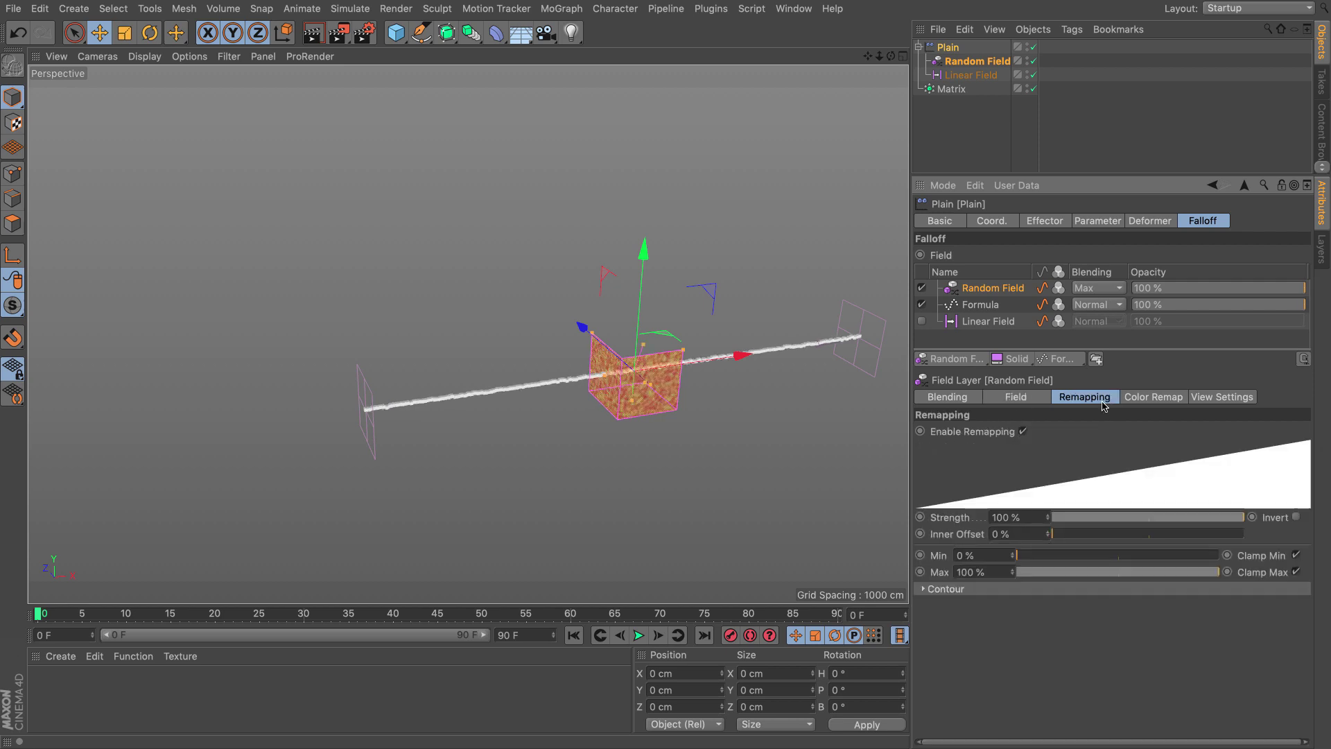
{"action": "left_click", "coordinate": [1003, 574]}
{"action": "type", "text": "16700"}
{"action": "key", "text": "Return"}
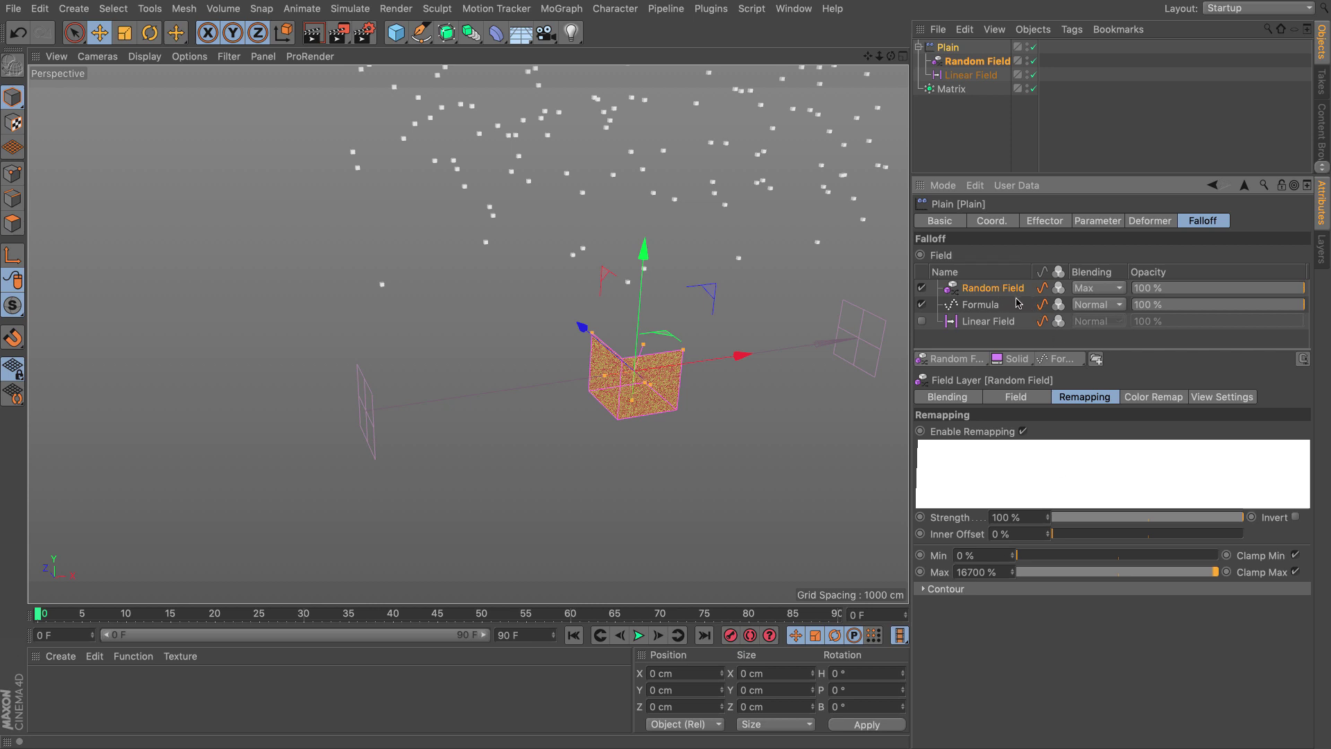
- Raise the Random Field noise scale to 3117% and turn off Viewplane Preview
{"action": "left_click", "coordinate": [1023, 397]}
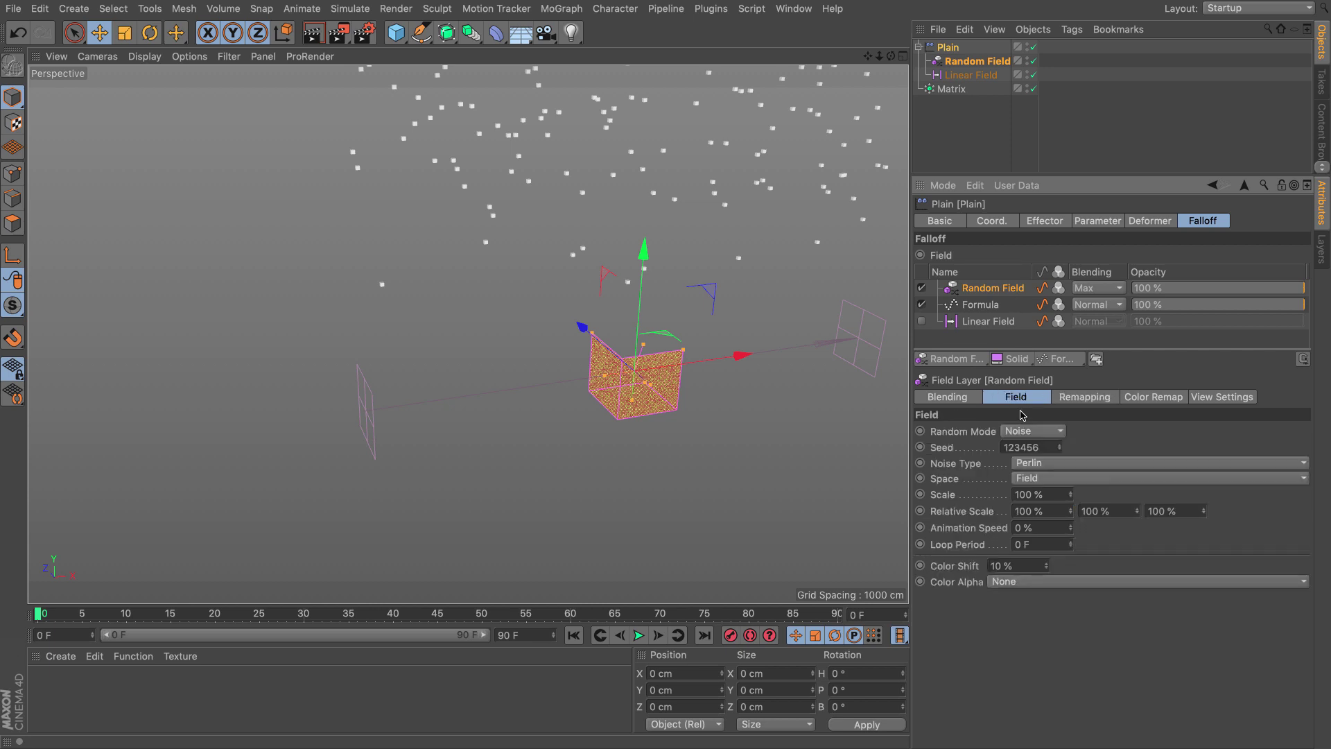
{"action": "left_click_drag", "start_coordinate": [1070, 494], "coordinate": [1213, 487]}
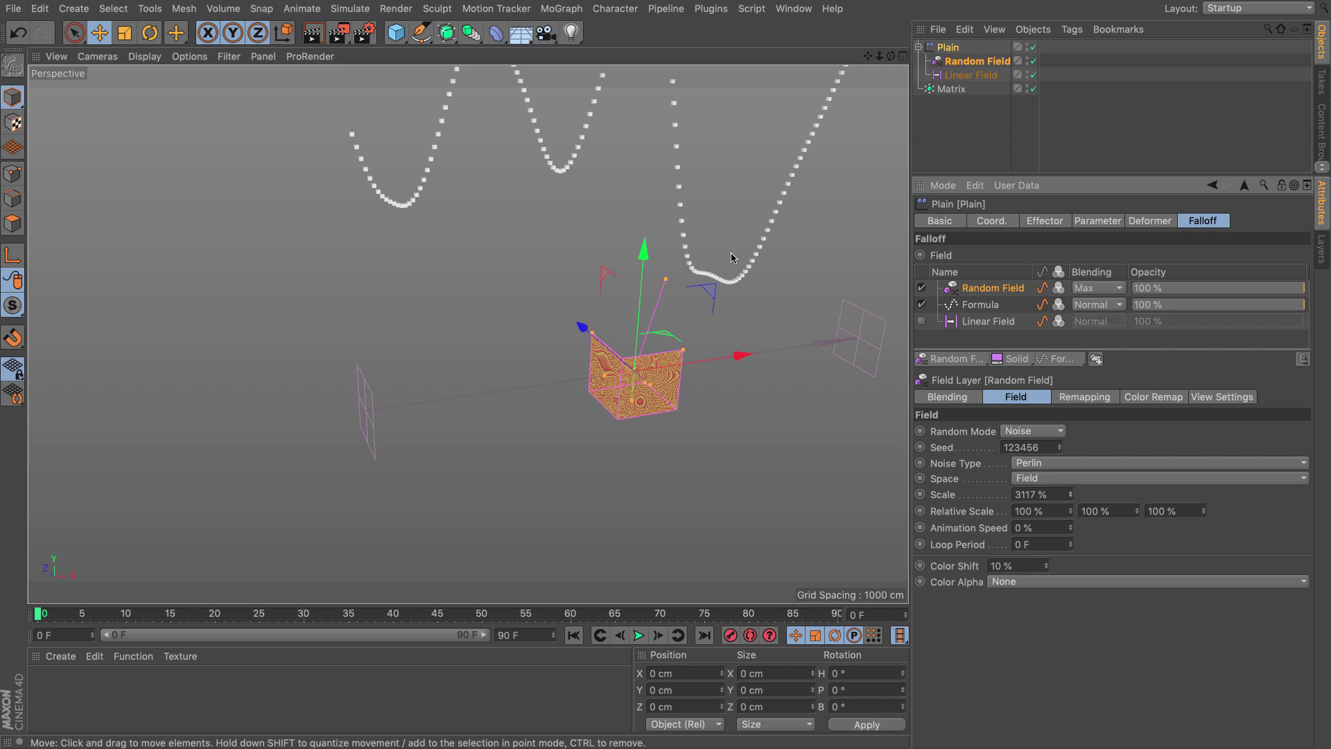
{"action": "left_click", "coordinate": [1222, 397]}
{"action": "left_click", "coordinate": [1031, 432]}
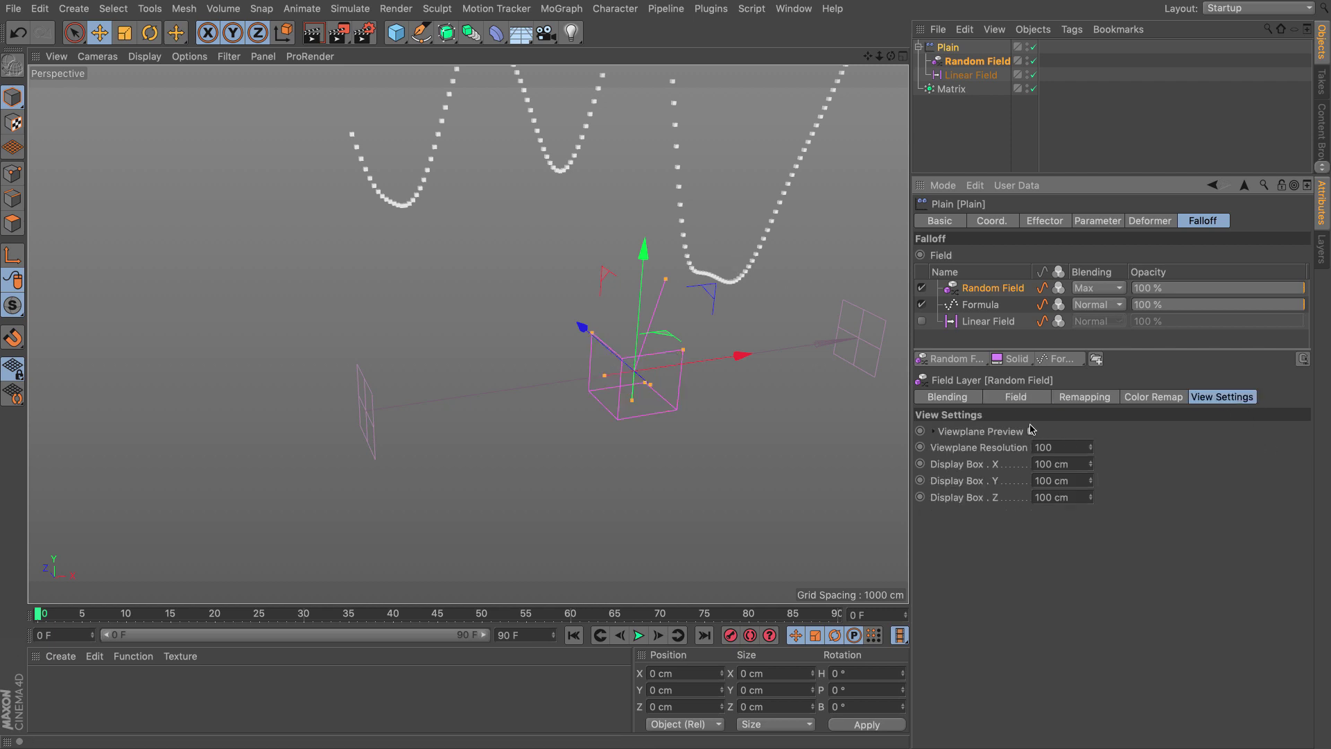
{"action": "left_click_drag", "start_coordinate": [639, 361], "coordinate": [703, 280], "text": "alt"}
{"action": "left_click_drag", "start_coordinate": [665, 272], "coordinate": [670, 261], "text": "alt"}
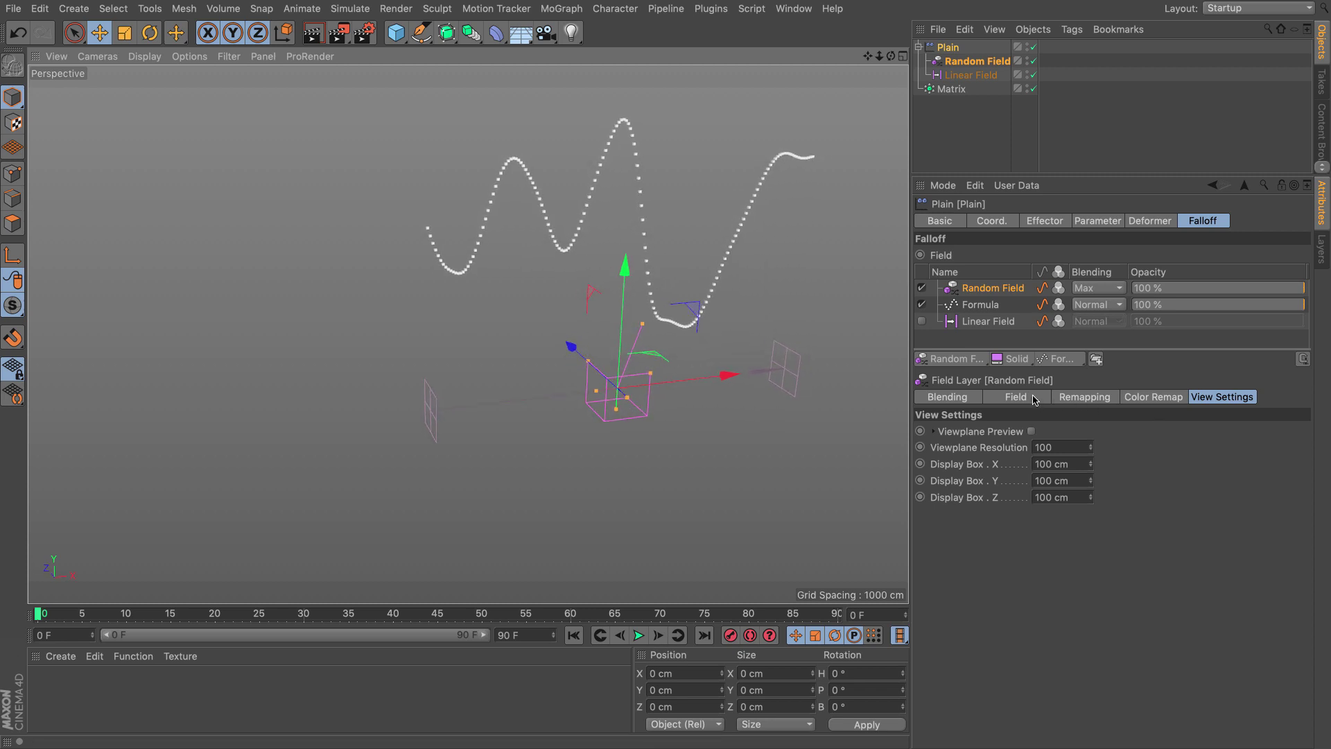
- Move Random Field below Formula in the field list, toggling Formula off and on to compare
{"action": "left_click_drag", "start_coordinate": [971, 296], "coordinate": [987, 333]}
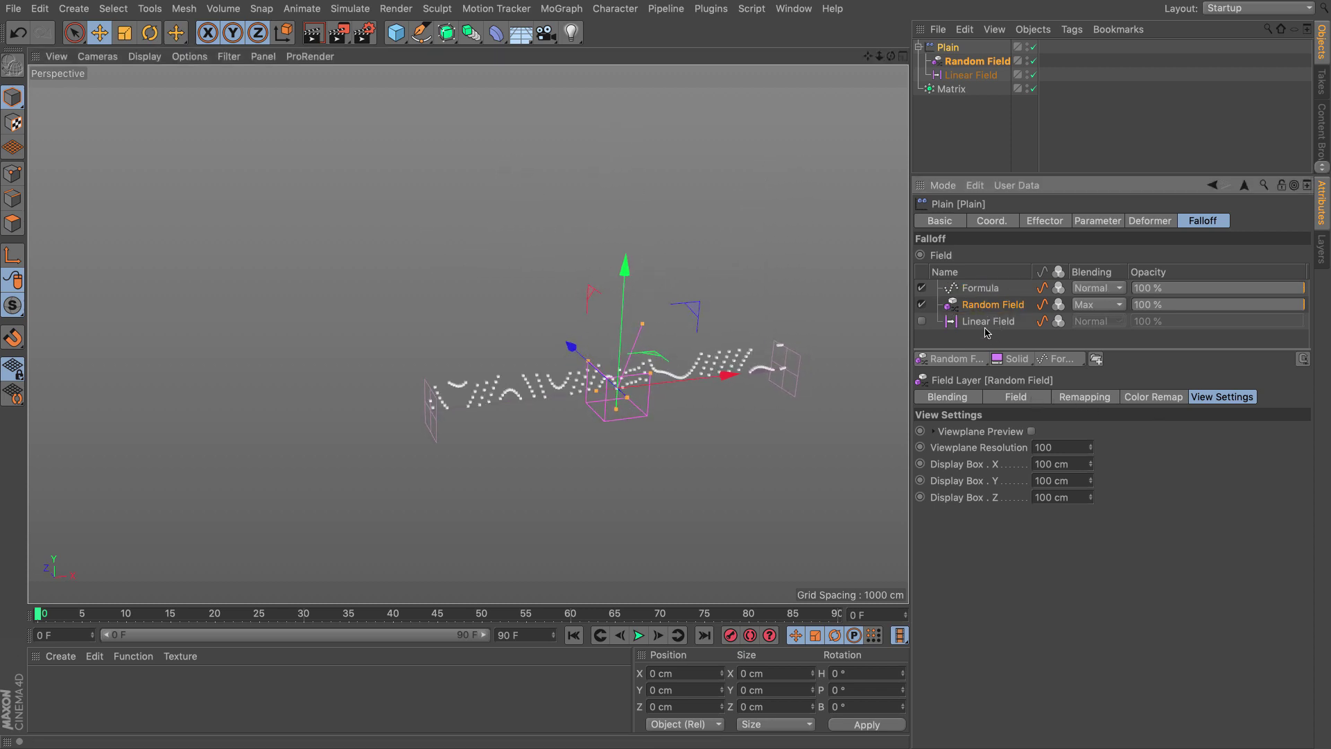
{"action": "mouse_move", "coordinate": [444, 374]}
{"action": "left_mouse_down", "text": "alt"}
{"action": "mouse_move", "coordinate": [402, 378]}
{"action": "mouse_move", "coordinate": [541, 378]}
{"action": "left_mouse_up", "text": "alt"}
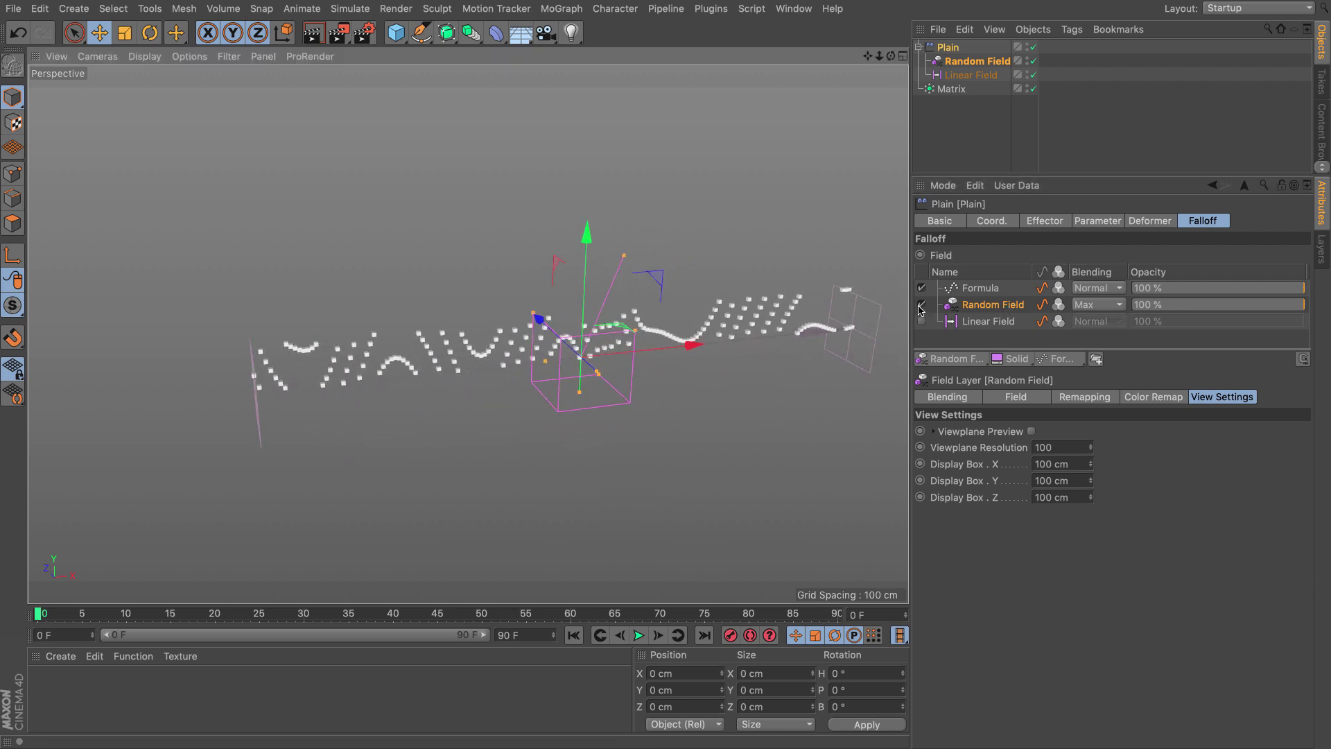
{"action": "left_click", "coordinate": [921, 288]}
{"action": "left_click", "coordinate": [921, 288]}
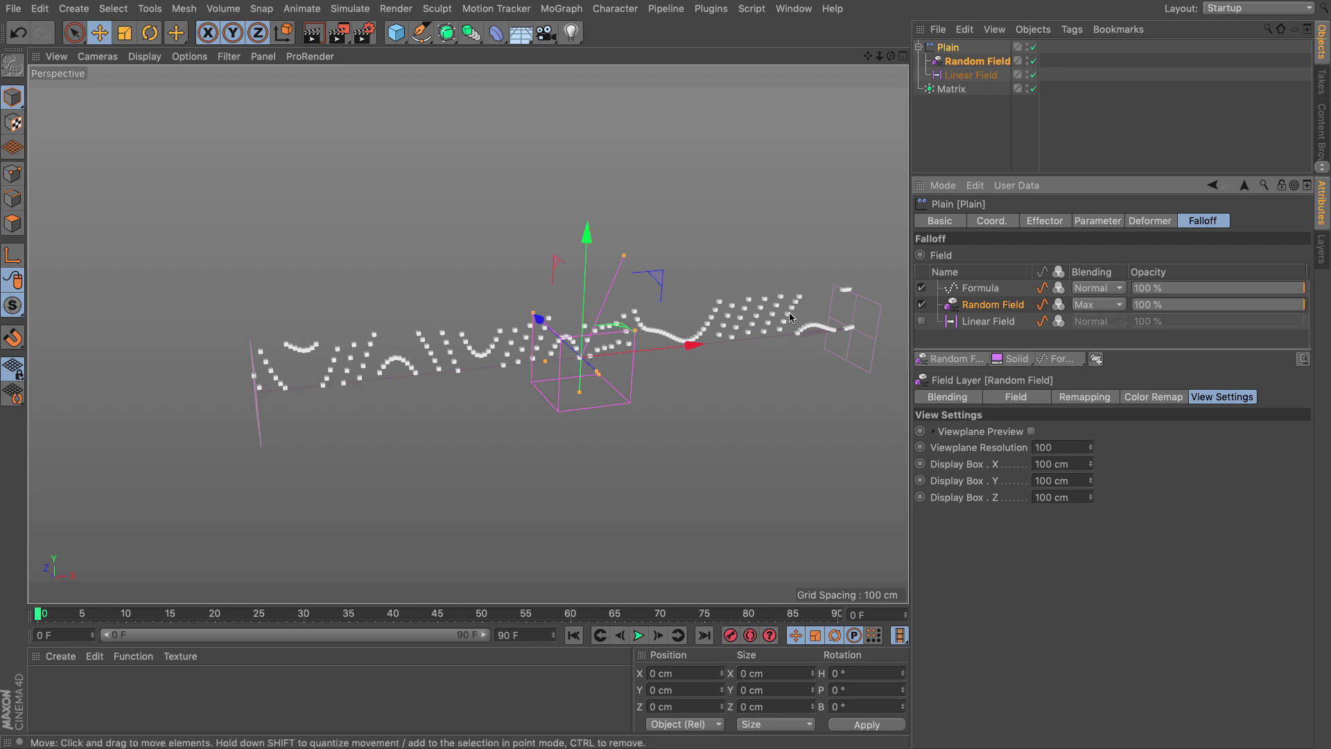
{"action": "left_click", "coordinate": [921, 288]}
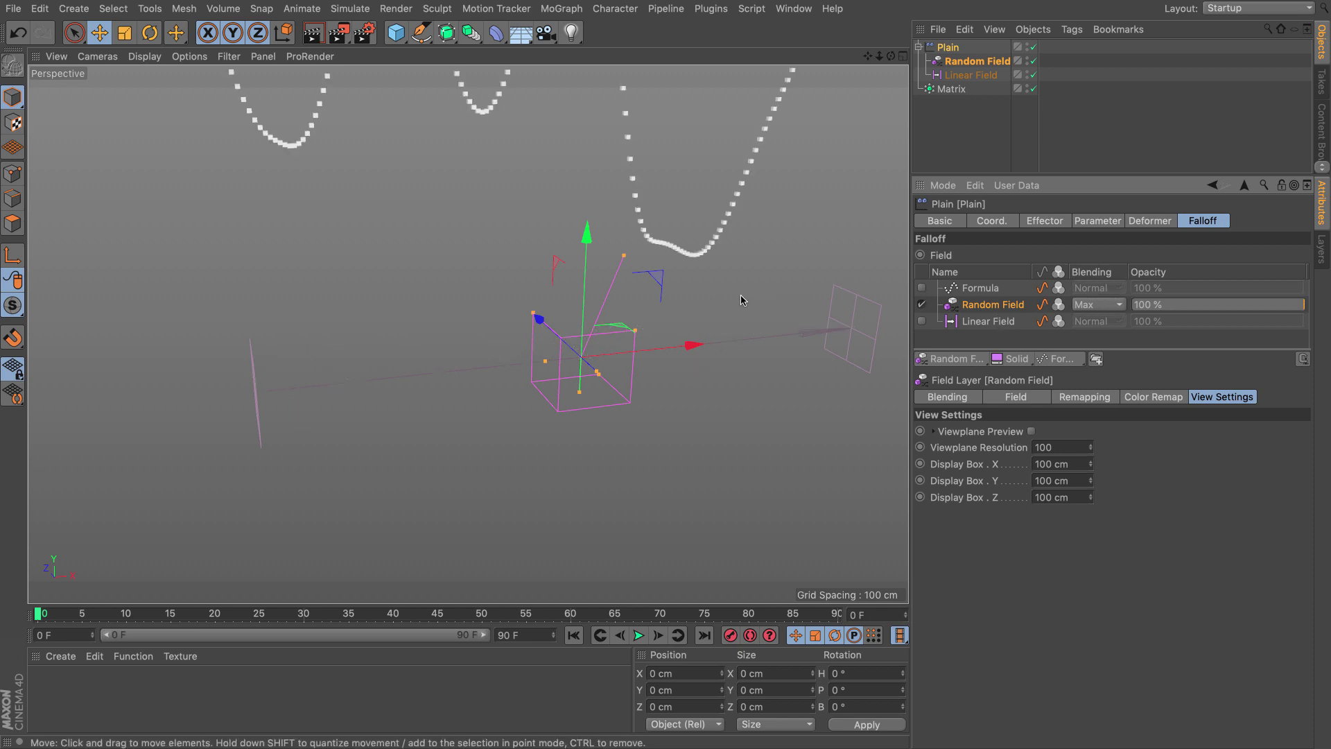
{"action": "scroll", "coordinate": [634, 183], "scroll_direction": "down", "scroll_amount": 2}
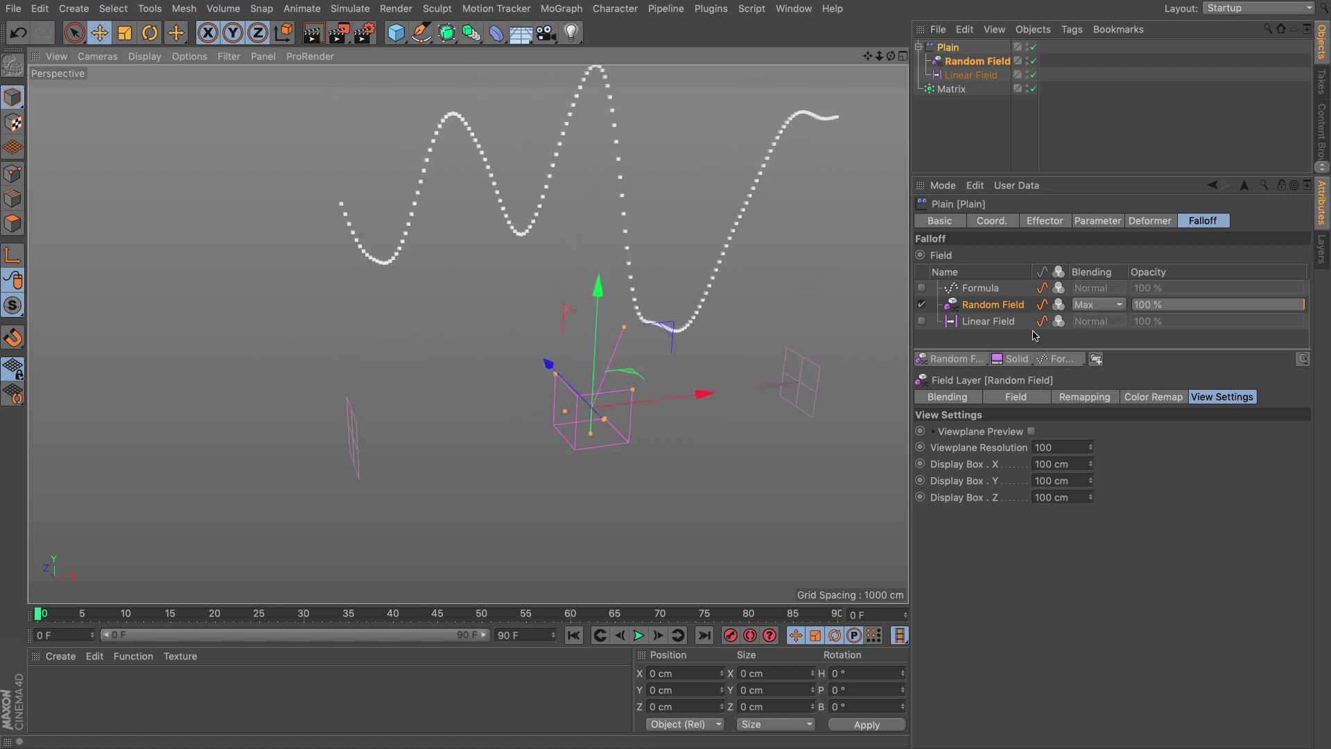
{"action": "left_click", "coordinate": [922, 288]}
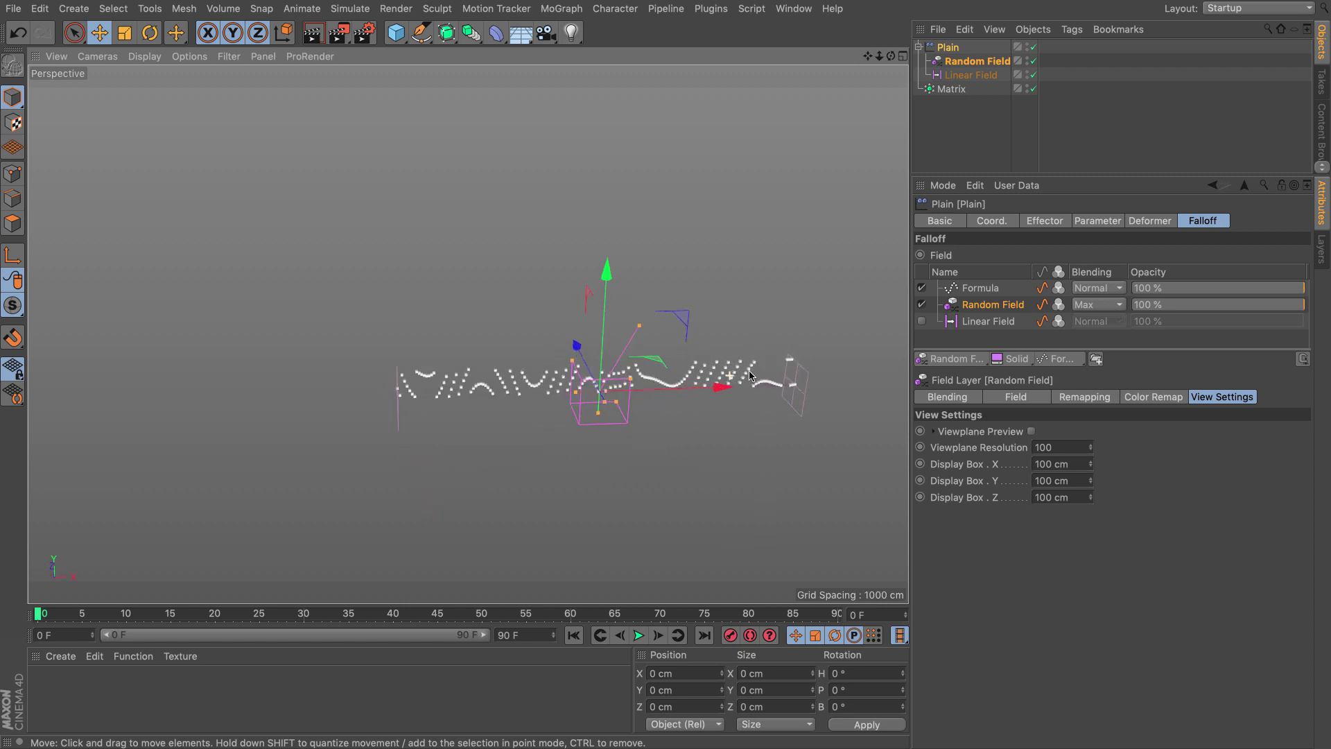
{"action": "left_click_drag", "start_coordinate": [729, 364], "coordinate": [737, 303], "text": "alt"}
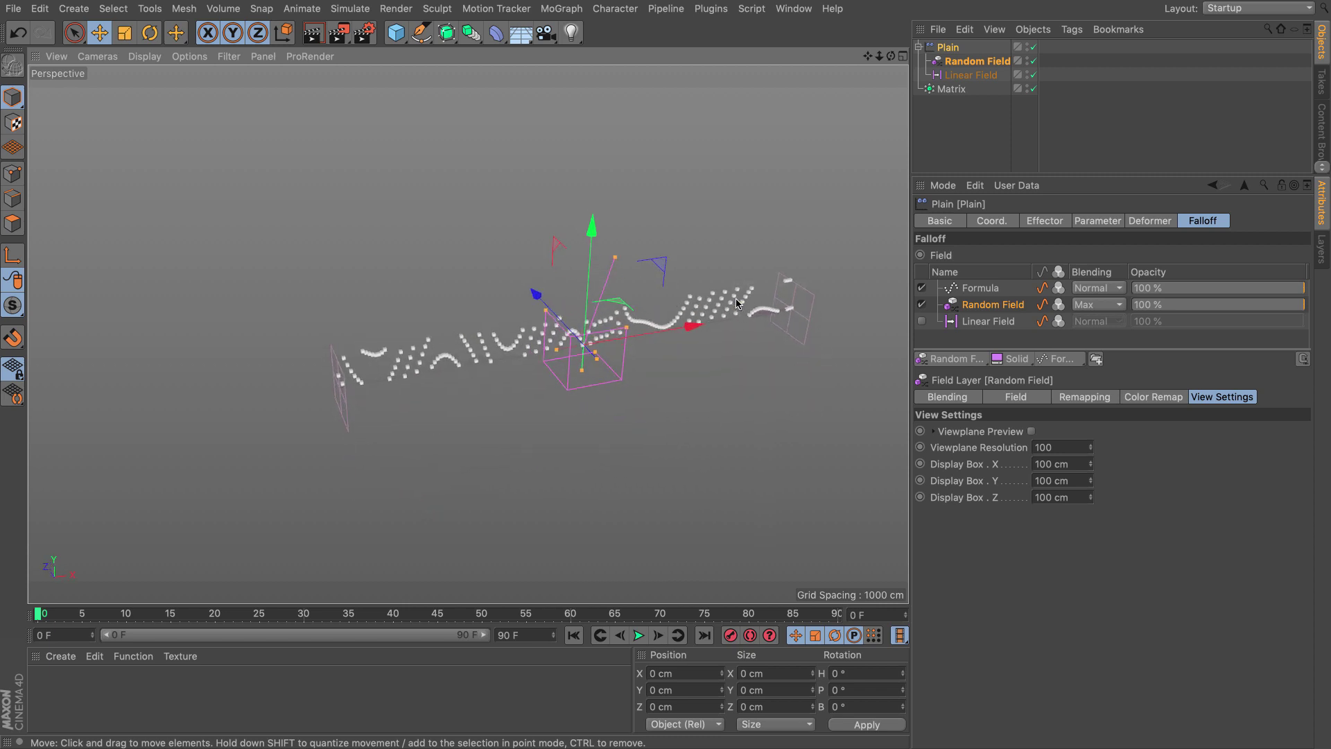
- Increase the Matrix clone count along the depth axis and change the viewport shading
{"action": "left_click", "coordinate": [951, 88]}
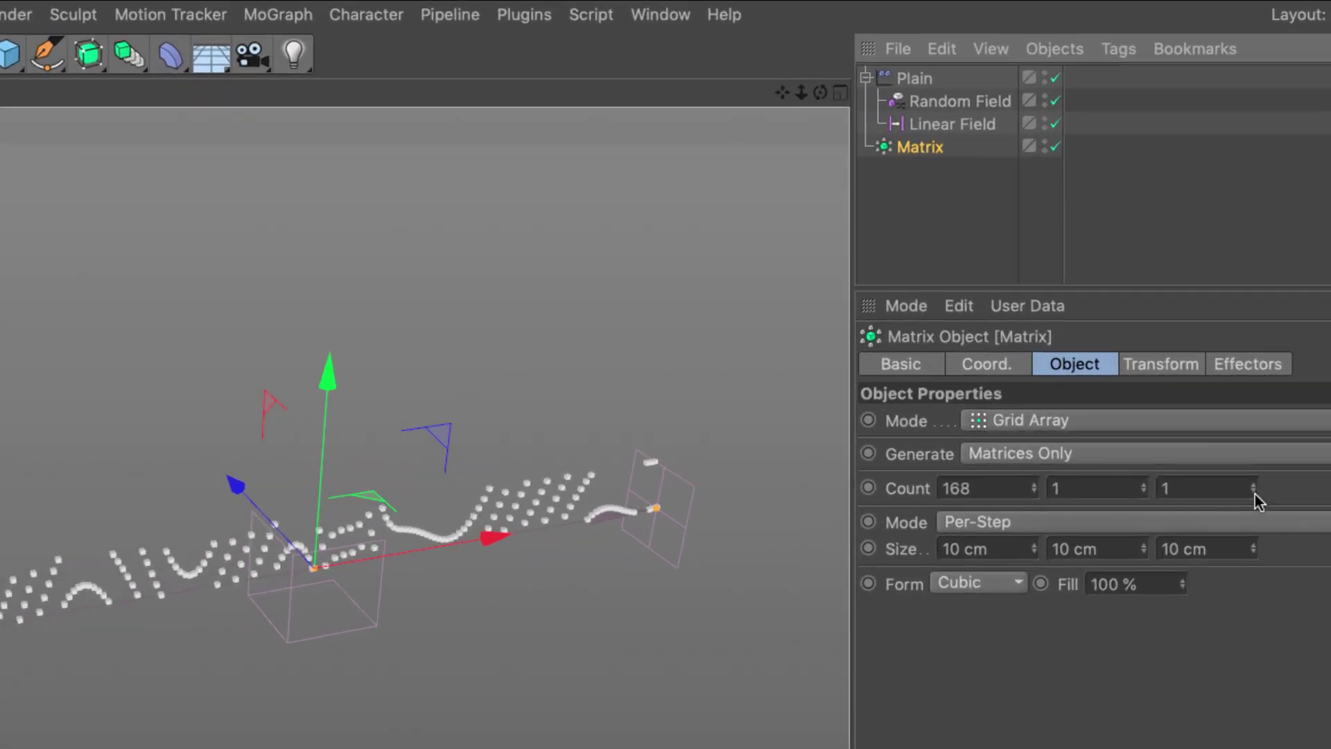
{"action": "left_click_drag", "start_coordinate": [1253, 488], "coordinate": [1327, 487]}
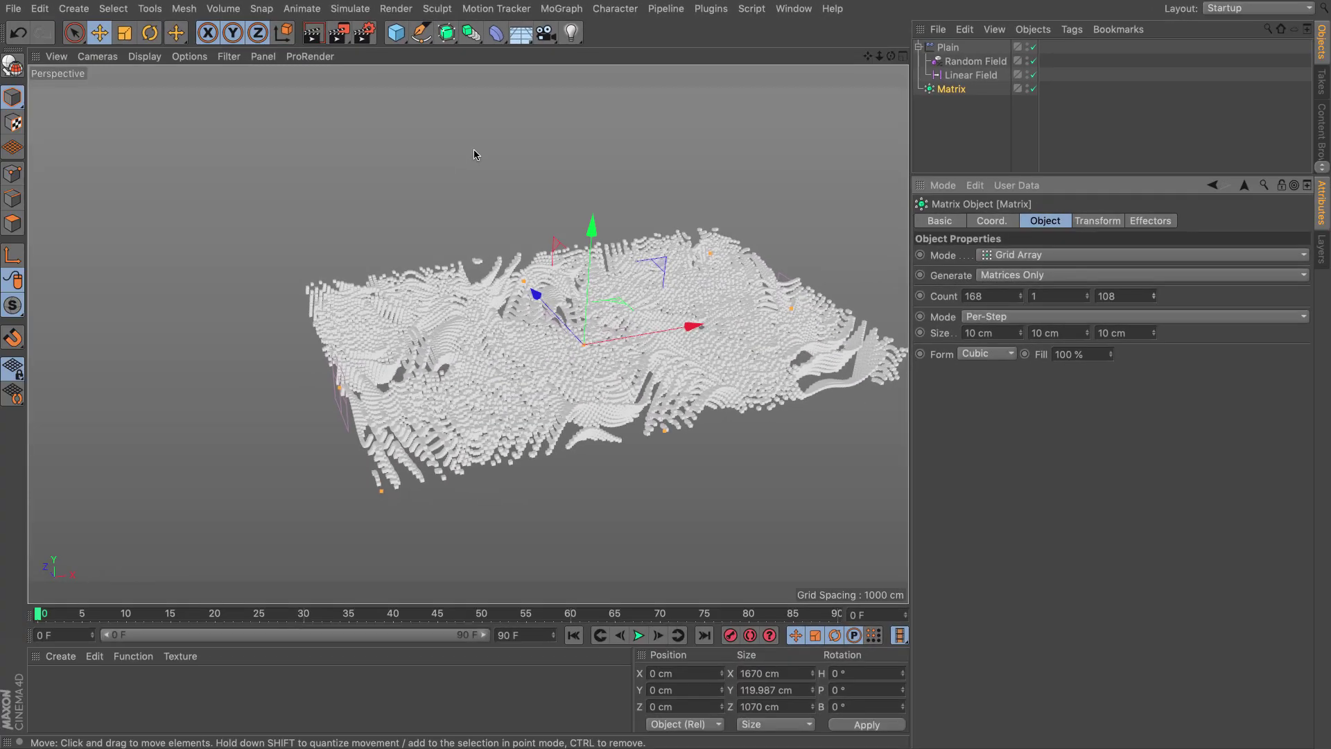
{"action": "left_click", "coordinate": [189, 56]}
{"action": "left_click", "coordinate": [208, 238]}
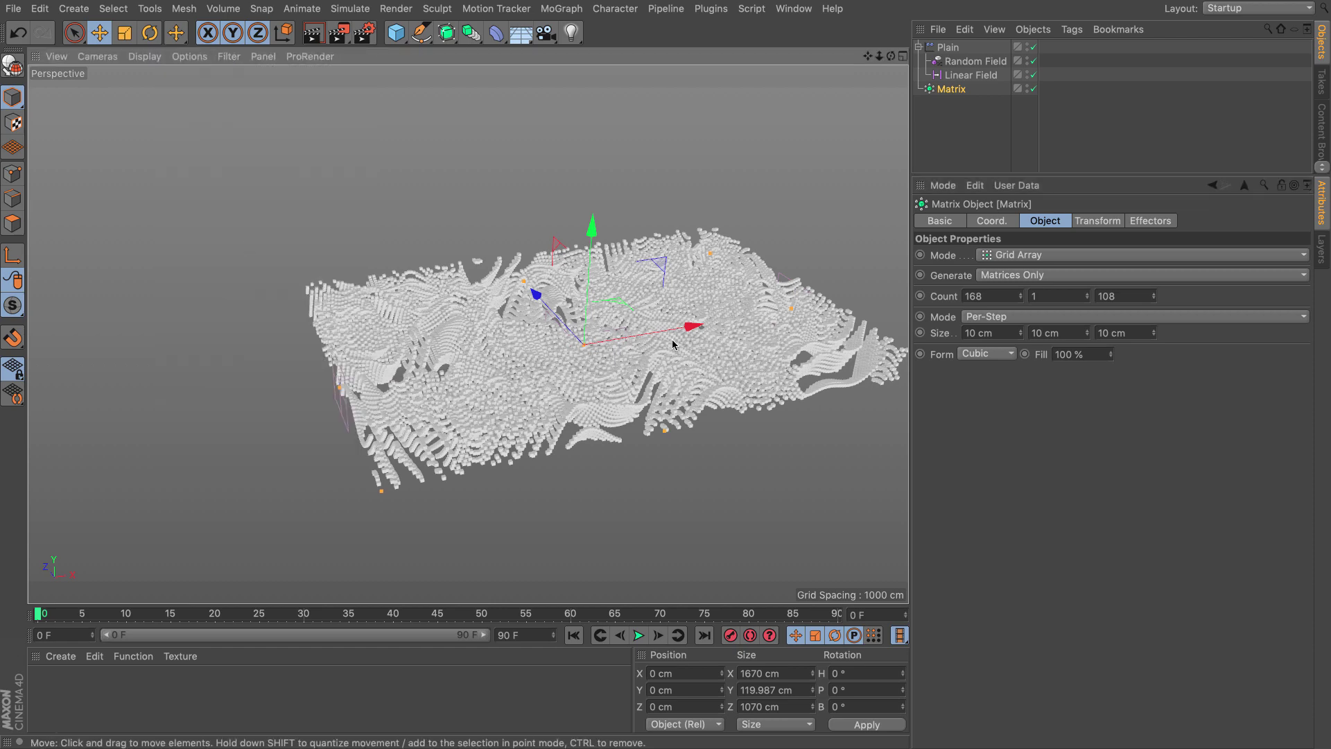
{"action": "left_click_drag", "start_coordinate": [603, 326], "coordinate": [642, 312], "text": "alt"}
{"action": "scroll", "coordinate": [641, 312], "scroll_direction": "up", "scroll_amount": 5}
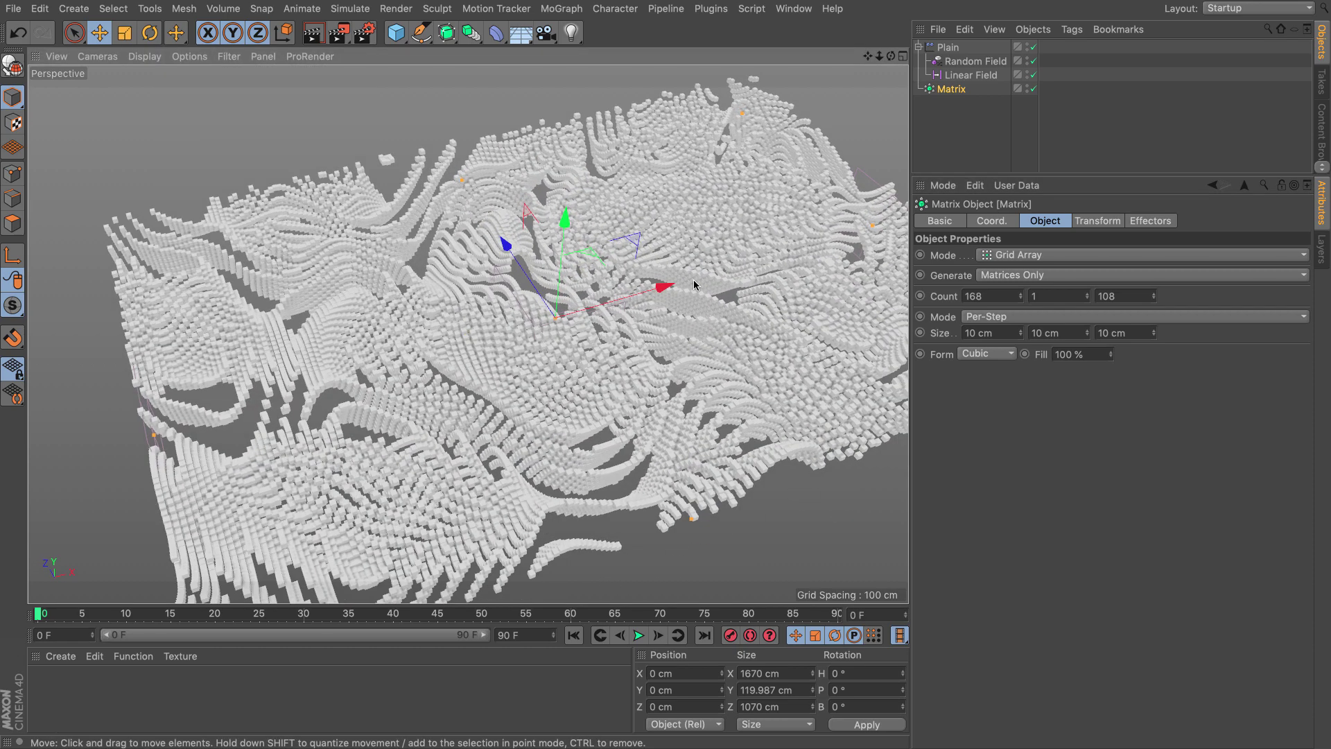
{"action": "left_click_drag", "start_coordinate": [694, 285], "coordinate": [722, 500], "text": "alt"}
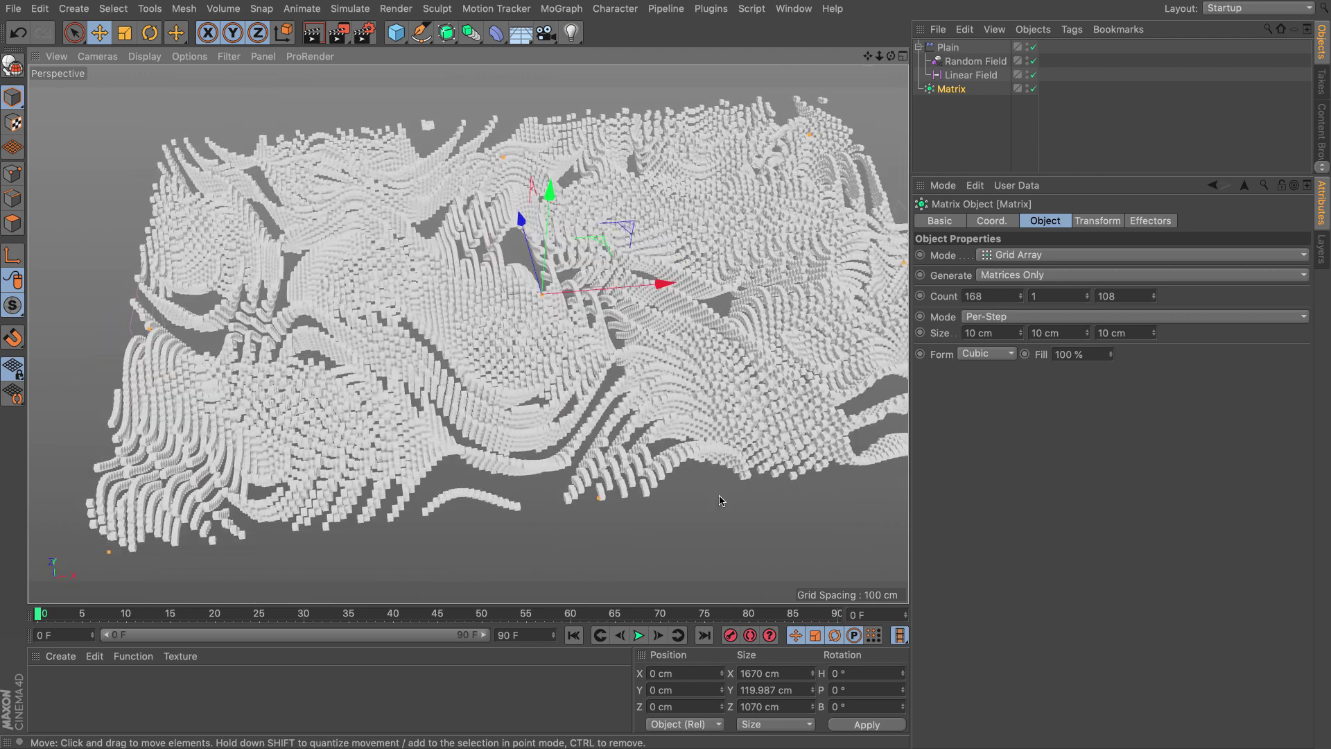
- Set the Random Field noise Animation Speed to 25% and play the animation
{"action": "left_click", "coordinate": [962, 63]}
{"action": "left_click", "coordinate": [1056, 386]}
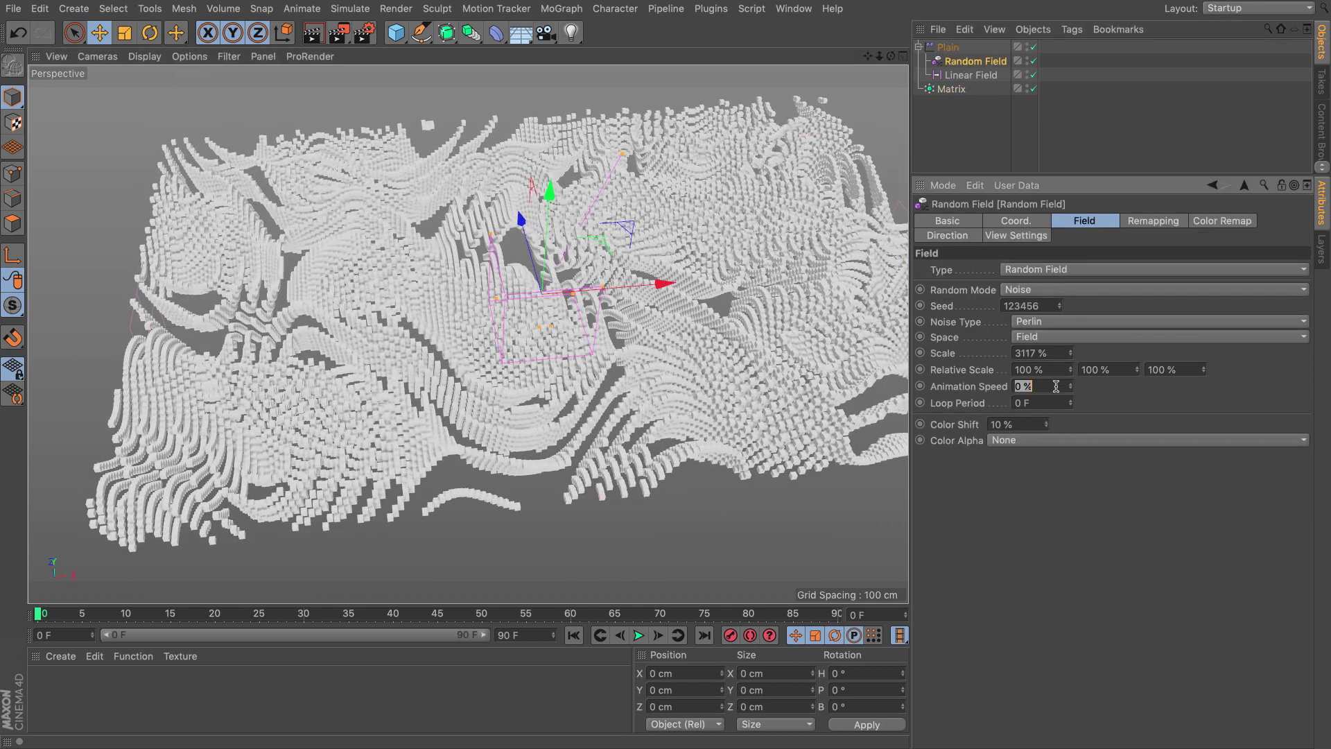
{"action": "left_click", "coordinate": [638, 635]}
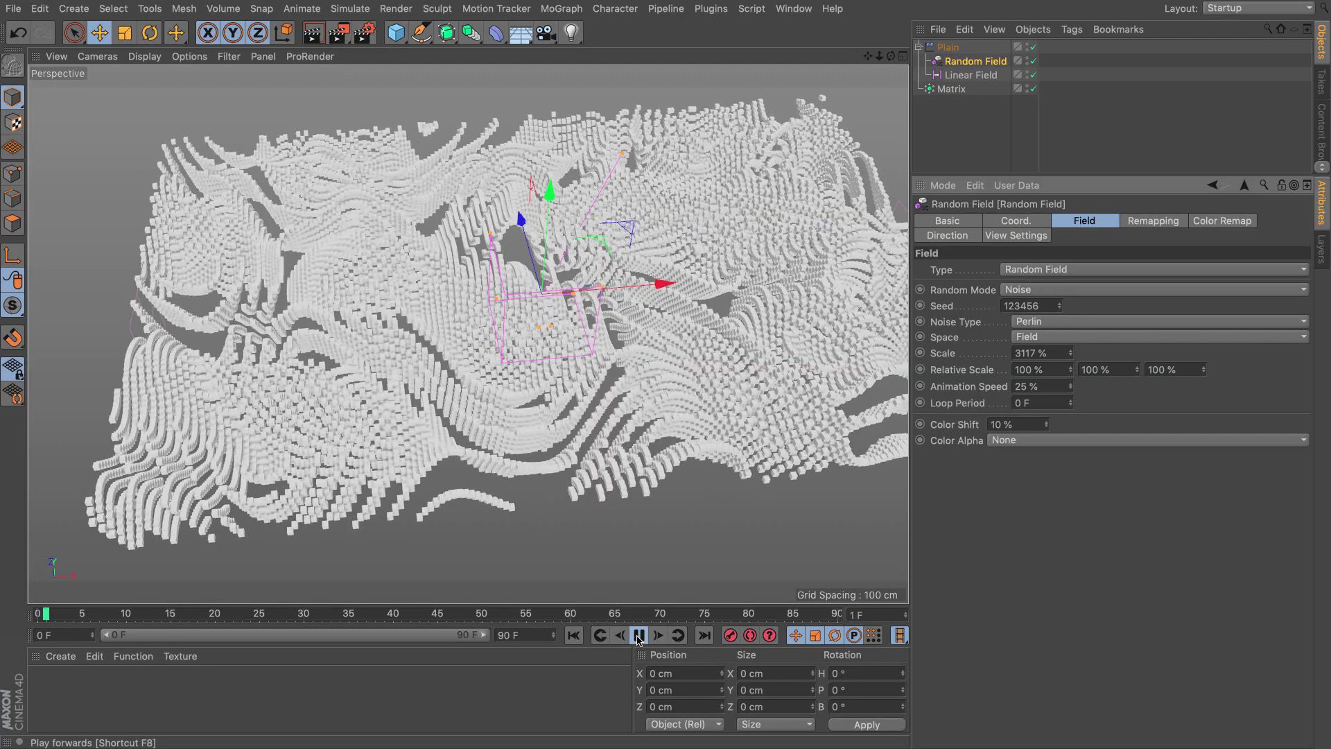
{"action": "left_click_drag", "start_coordinate": [610, 416], "coordinate": [841, 401], "text": "alt"}
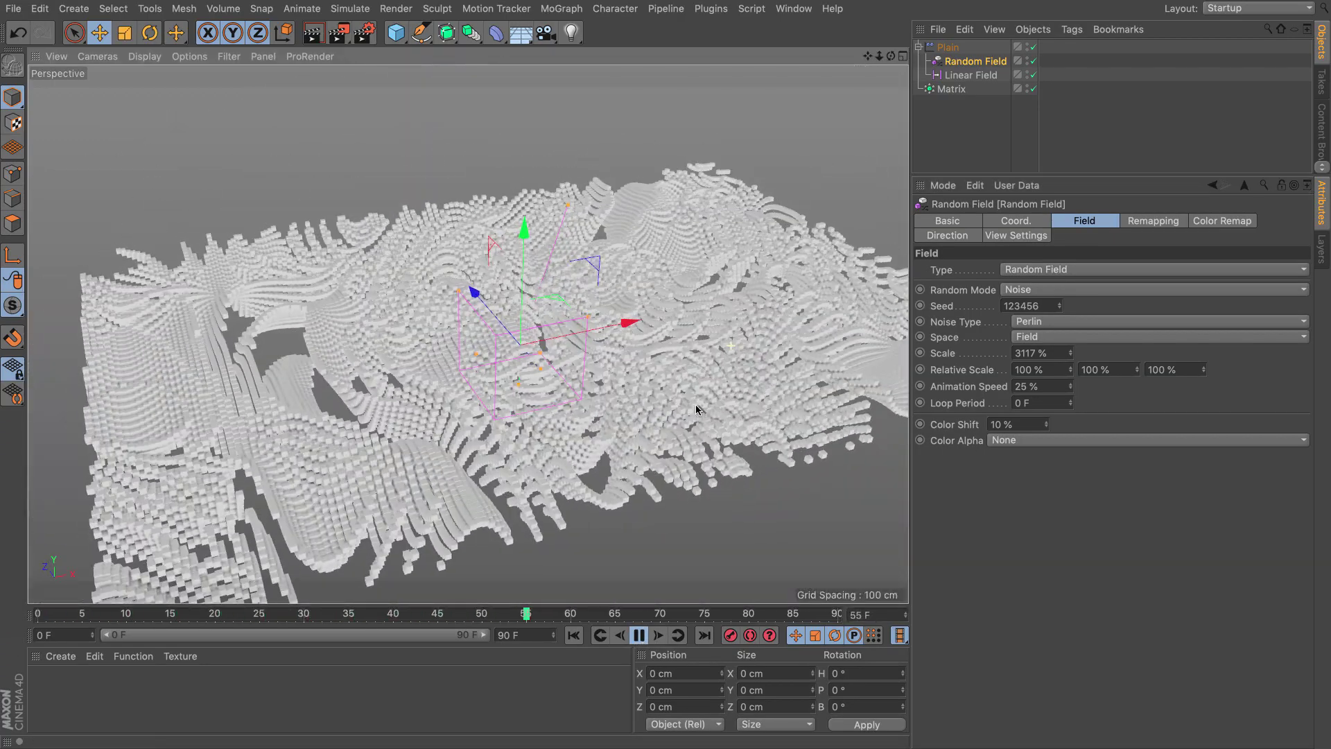
- Toggle the Plain effector's Formula field layer off and back on
{"action": "left_click", "coordinate": [948, 47]}
{"action": "left_click", "coordinate": [921, 288]}
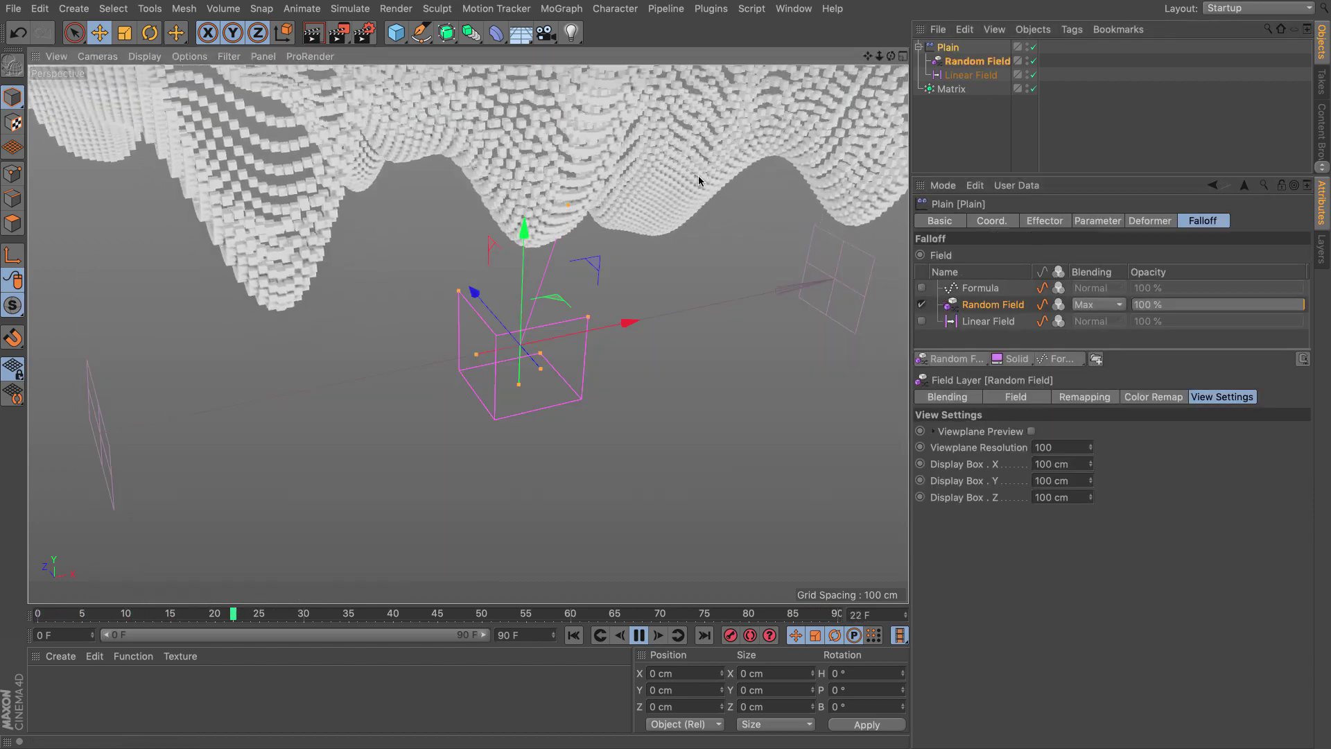
{"action": "scroll", "coordinate": [664, 250], "scroll_direction": "down", "scroll_amount": 5}
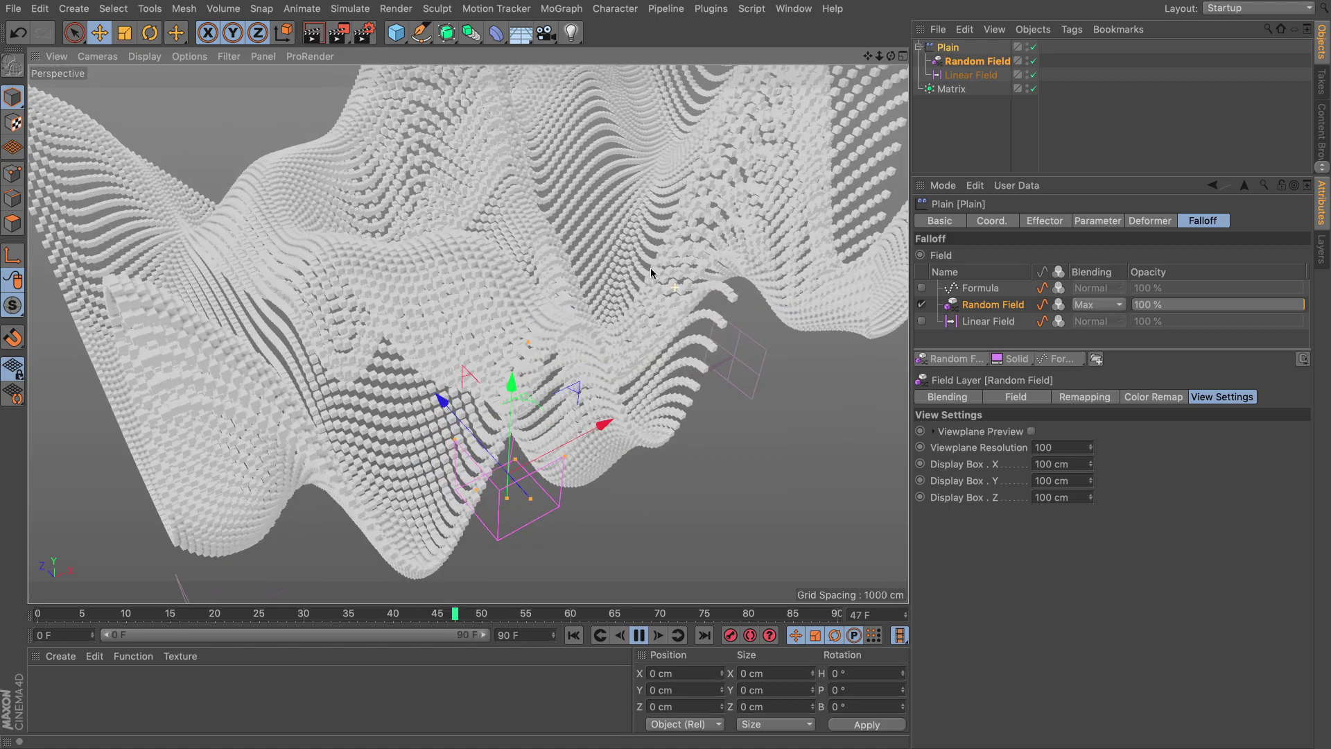
{"action": "key", "text": "ctrl+z"}
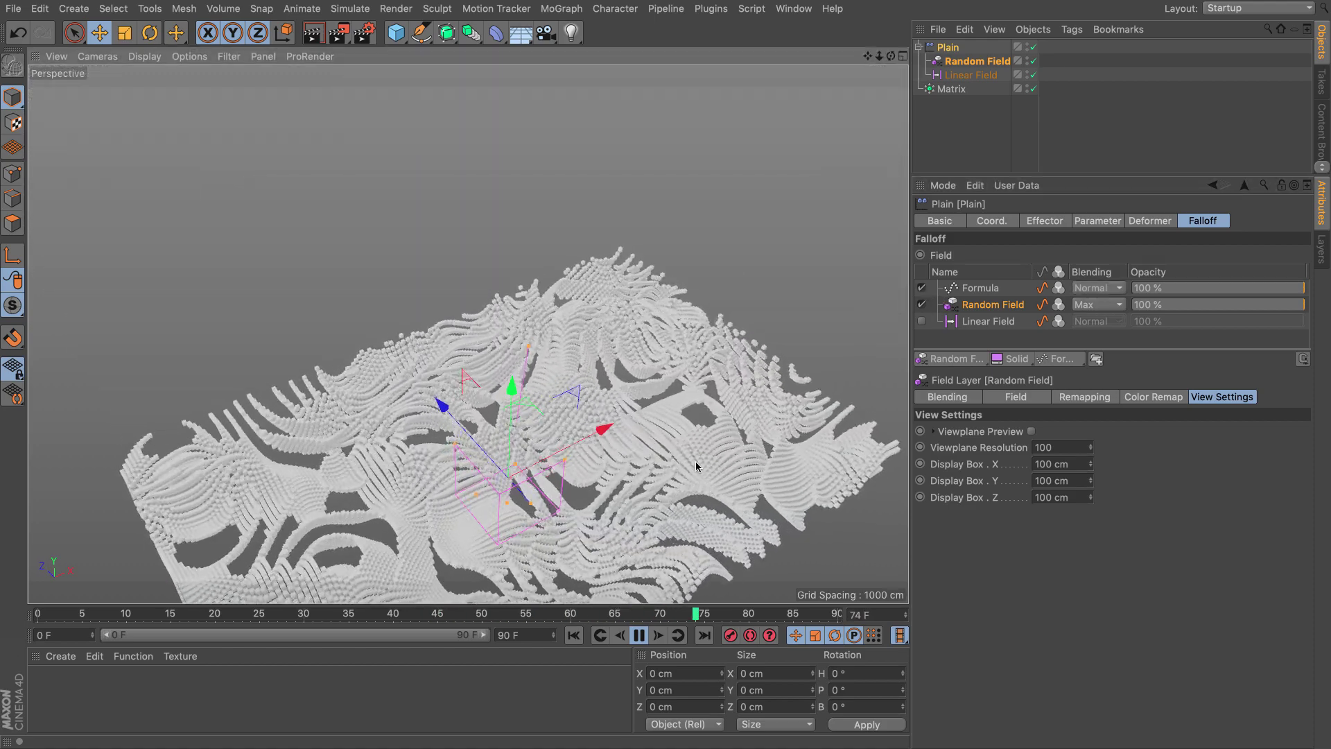
{"action": "scroll", "coordinate": [637, 413], "scroll_direction": "up", "scroll_amount": 5}
{"action": "scroll", "coordinate": [637, 413], "scroll_direction": "down", "scroll_amount": 3}
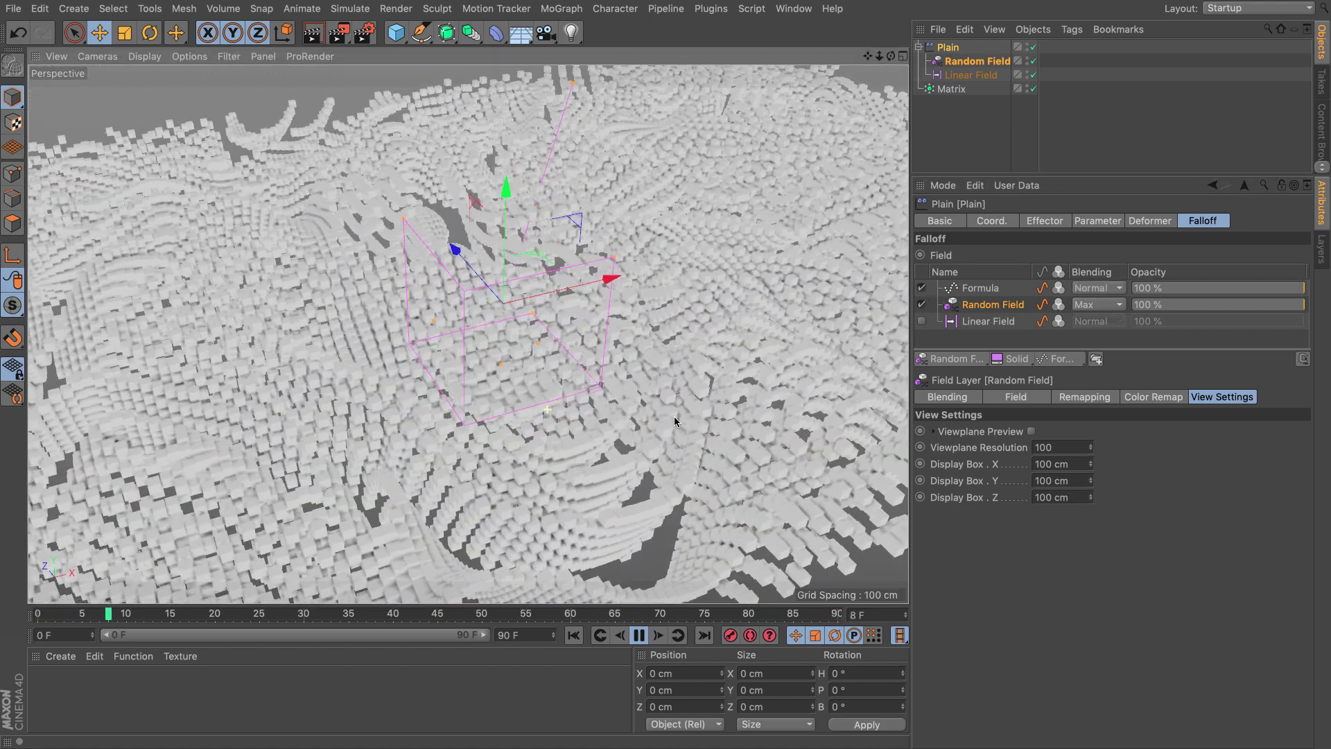
- Stop playback and rewind the timeline to frame 0
{"action": "left_click", "coordinate": [634, 636]}
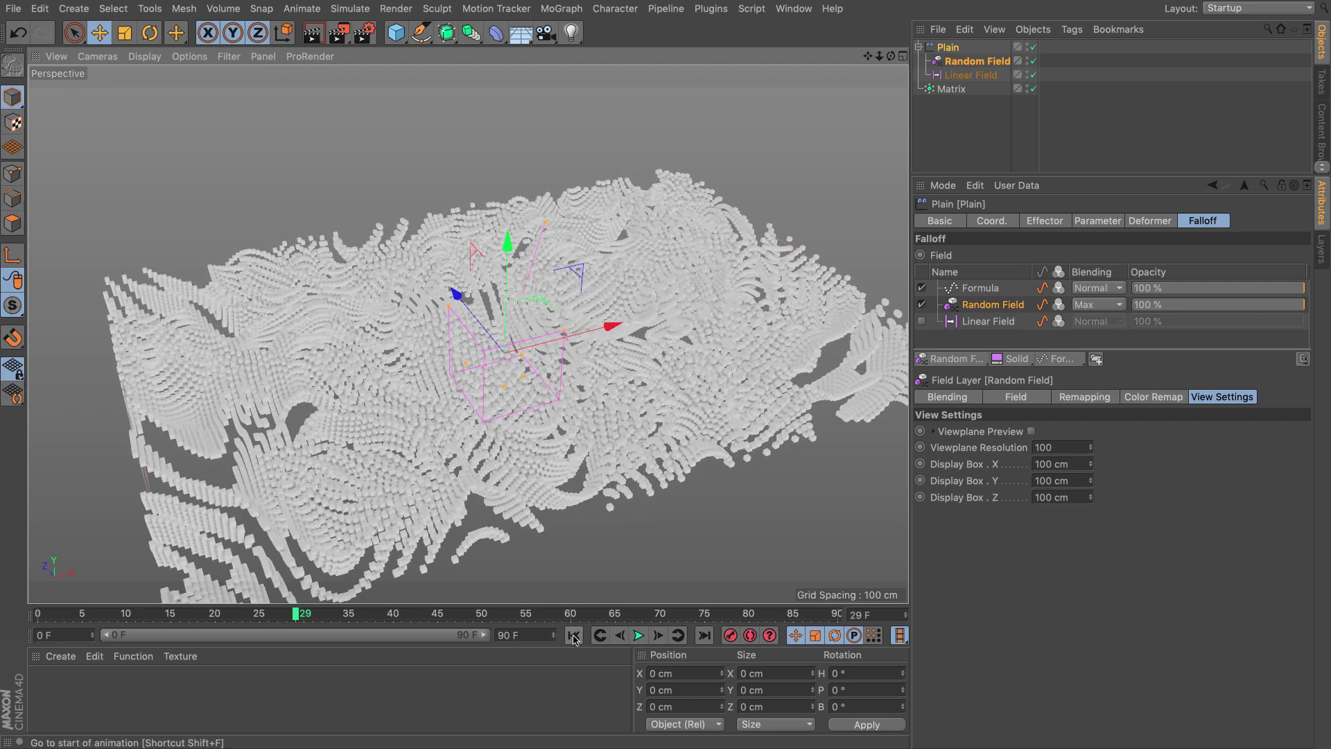
{"action": "left_click", "coordinate": [574, 635]}
{"action": "mouse_move", "coordinate": [624, 354]}
{"action": "left_mouse_down", "text": "alt"}
{"action": "mouse_move", "coordinate": [714, 312]}
{"action": "mouse_move", "coordinate": [759, 269]}
{"action": "left_mouse_up", "text": "alt"}
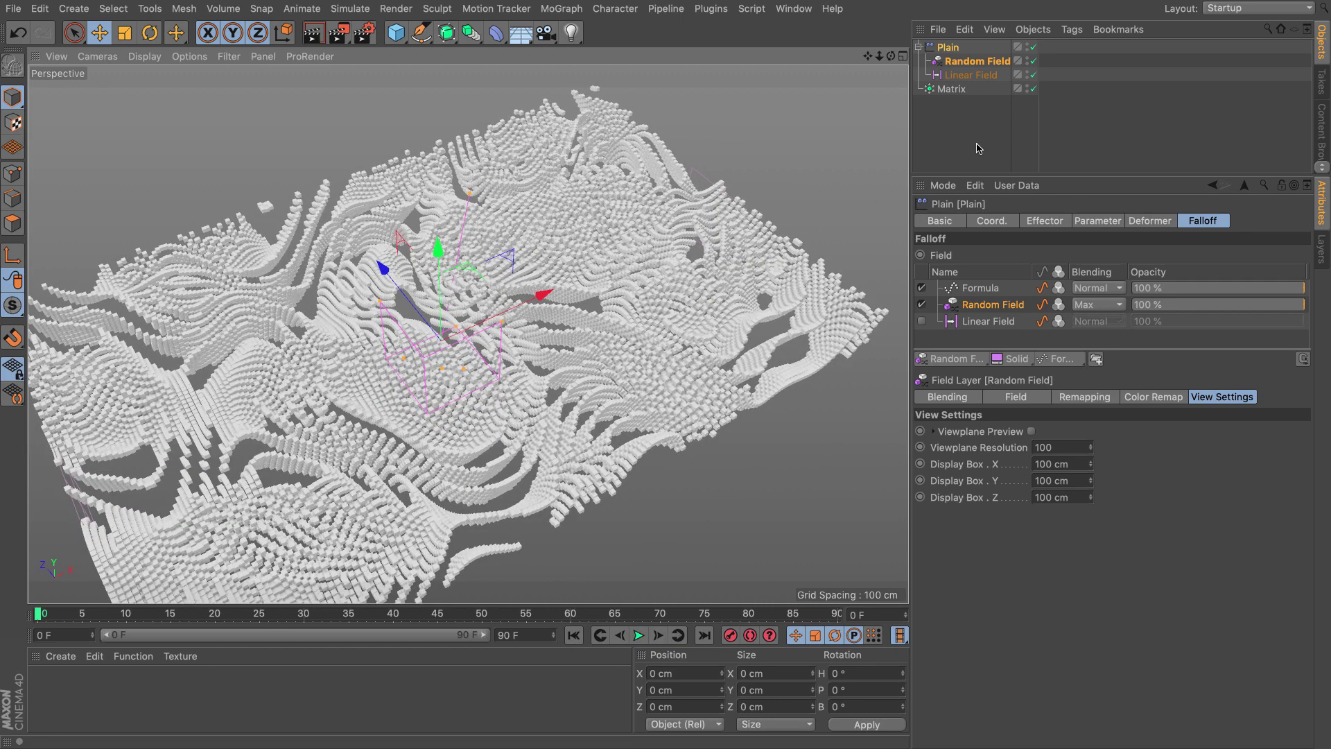
- Delete the Matrix object and add a Plane primitive
{"action": "left_click", "coordinate": [950, 90]}
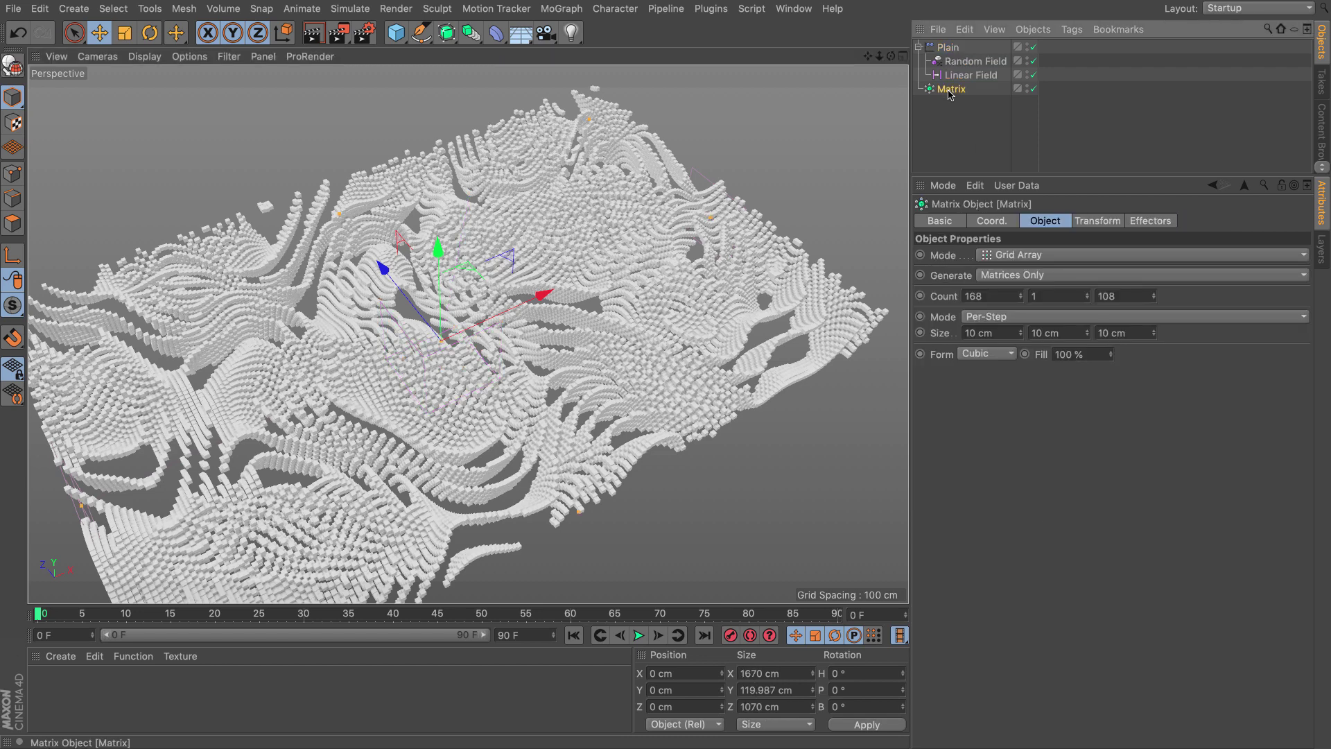
{"action": "key", "text": "Delete"}
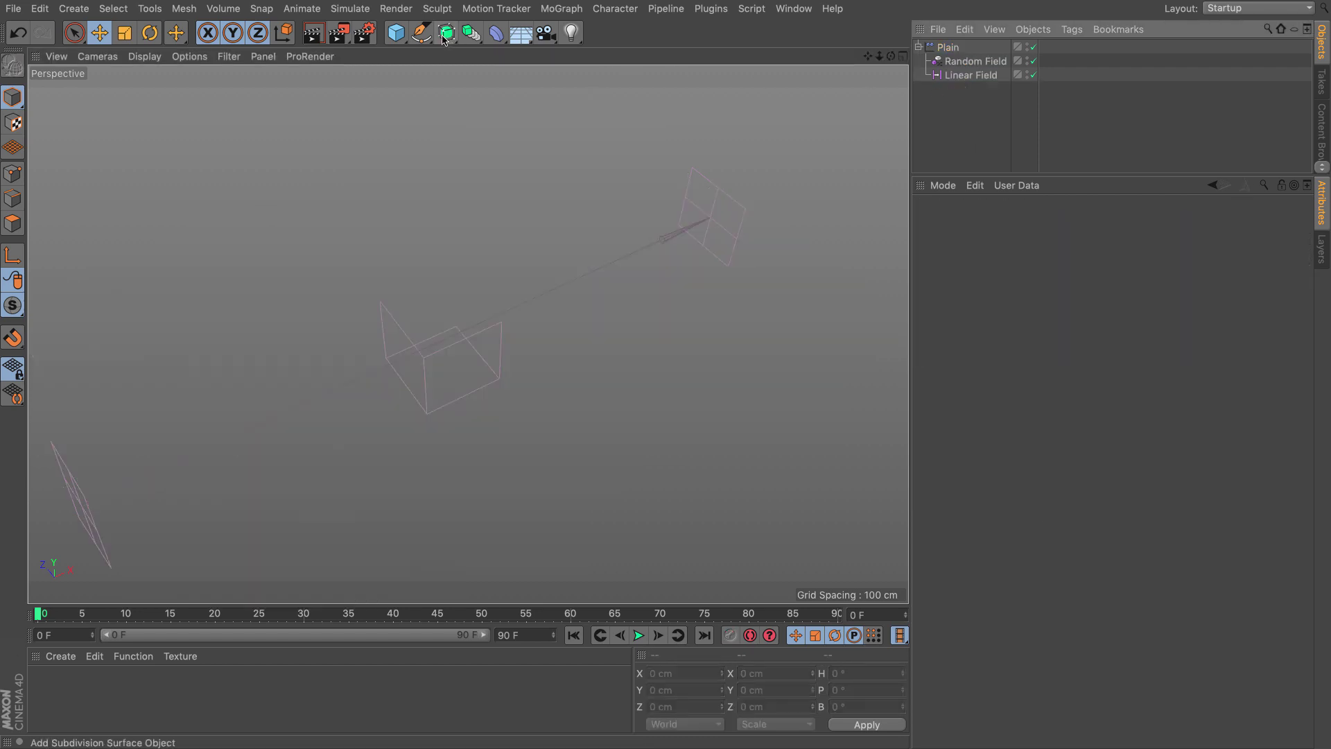
{"action": "left_click", "coordinate": [396, 33]}
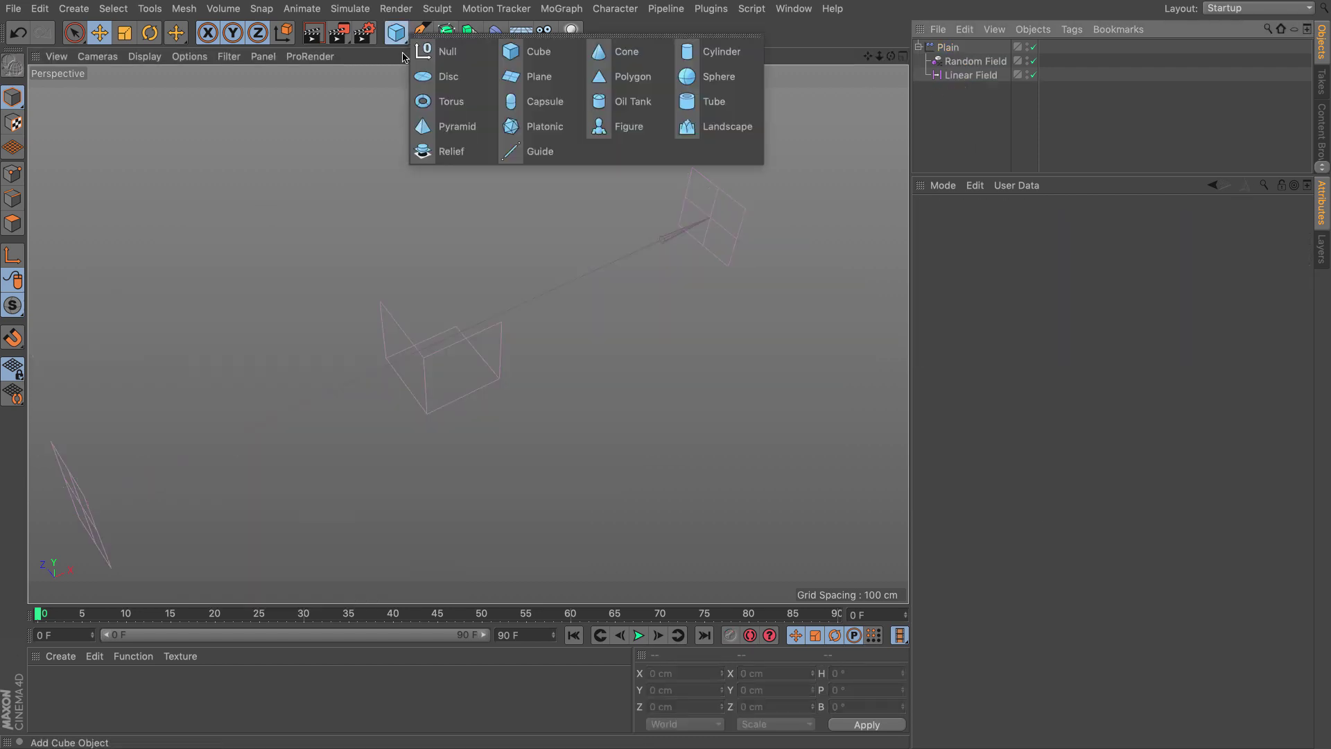
{"action": "left_click", "coordinate": [537, 78]}
- Size the plane 1500 × 1500 cm with 400 × 400 segments
{"action": "double_click", "coordinate": [1043, 289]}
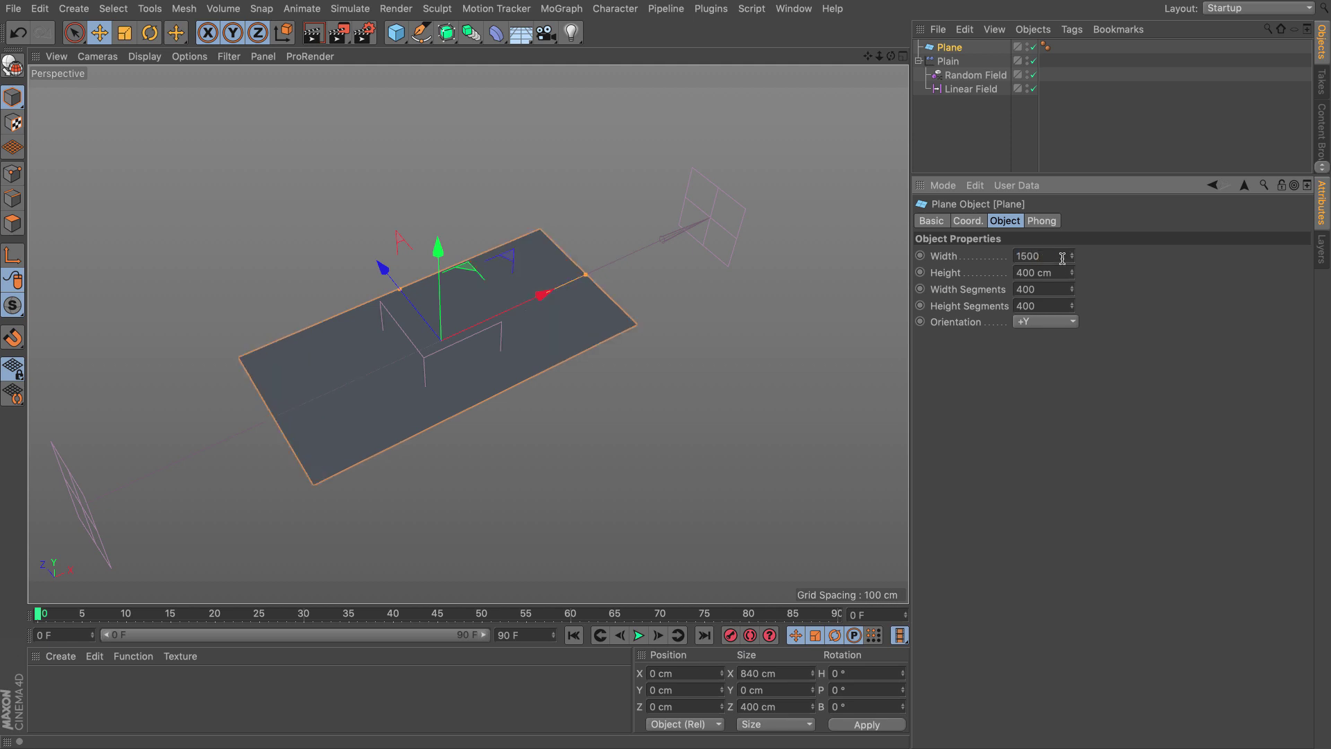
{"action": "key", "text": "Tab"}
{"action": "type", "text": "1500"}
{"action": "key", "text": "Return"}
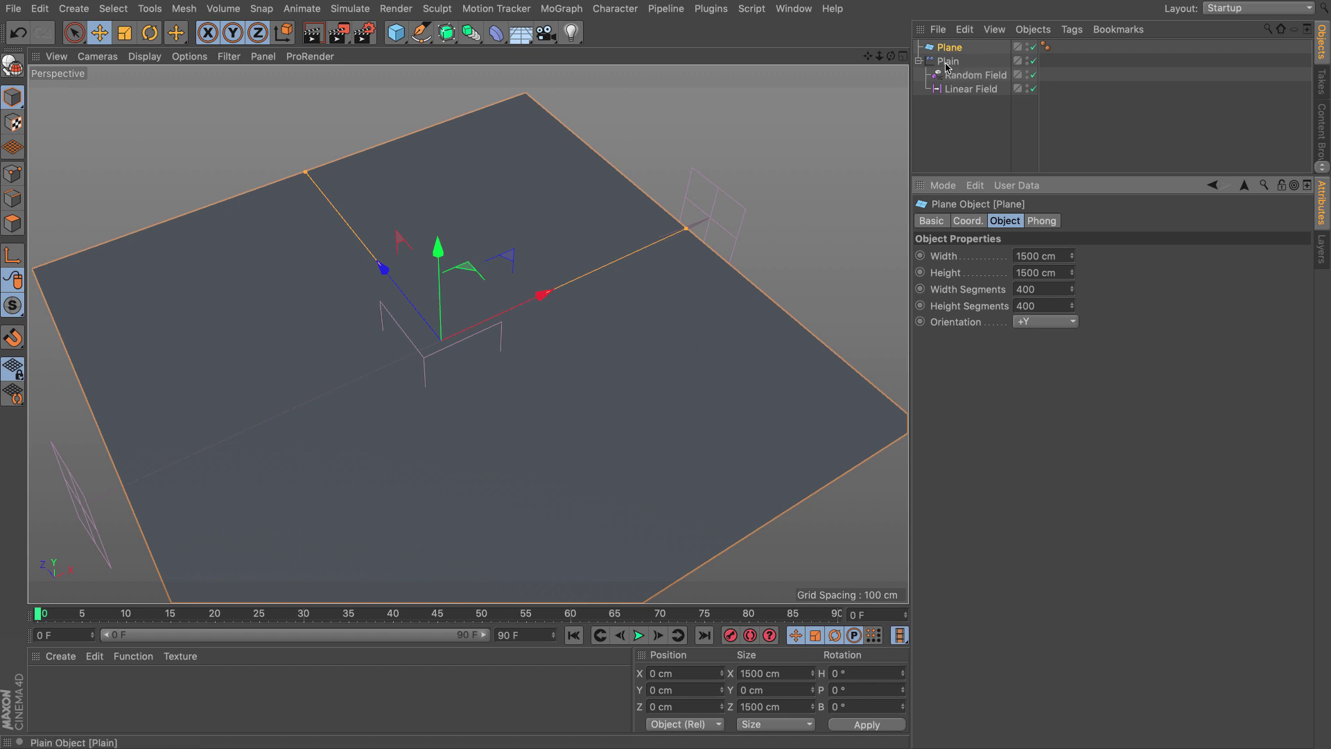
- Make the Plain effector a child of the Plane object
{"action": "left_click", "coordinate": [948, 64]}
{"action": "left_click_drag", "start_coordinate": [960, 52], "coordinate": [957, 50]}
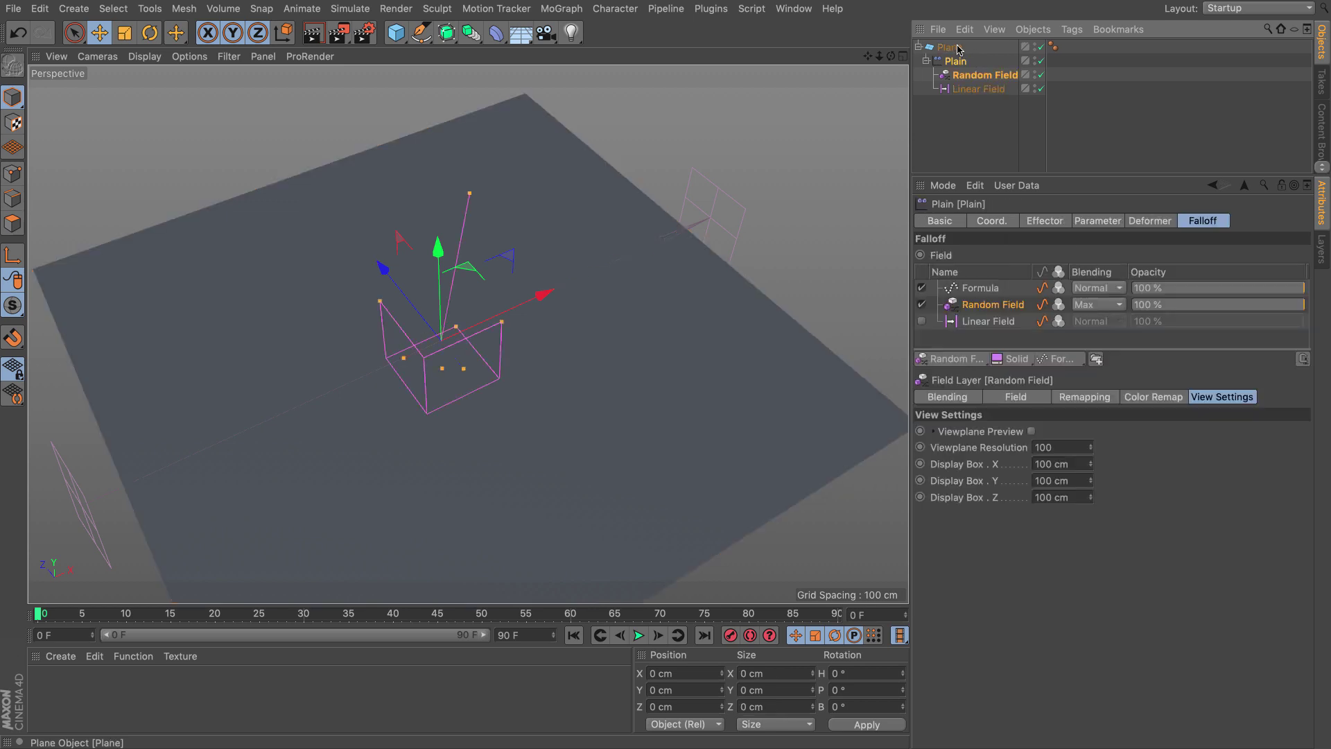
{"action": "left_click", "coordinate": [1087, 221]}
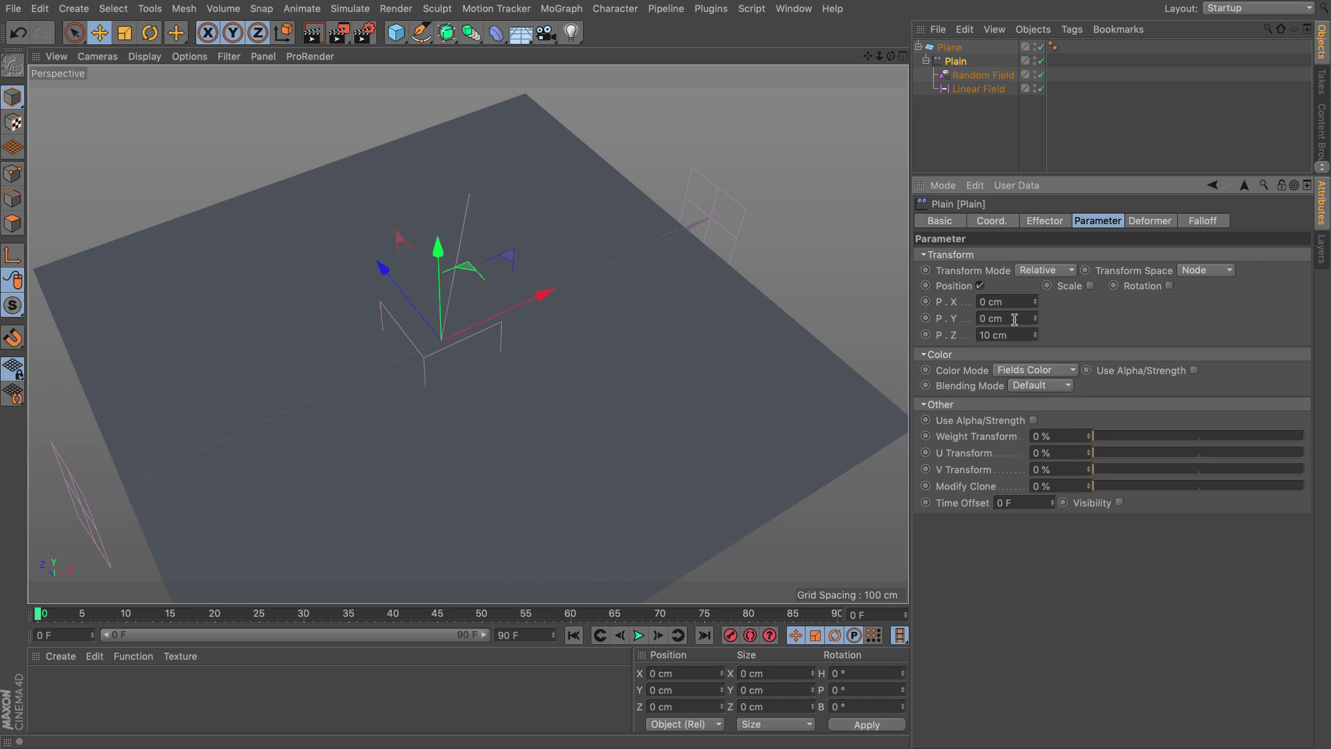
- Set Plain's Deformation mode to Point and play the animation to frame 14
{"action": "left_click", "coordinate": [1144, 222]}
{"action": "left_click", "coordinate": [1022, 255]}
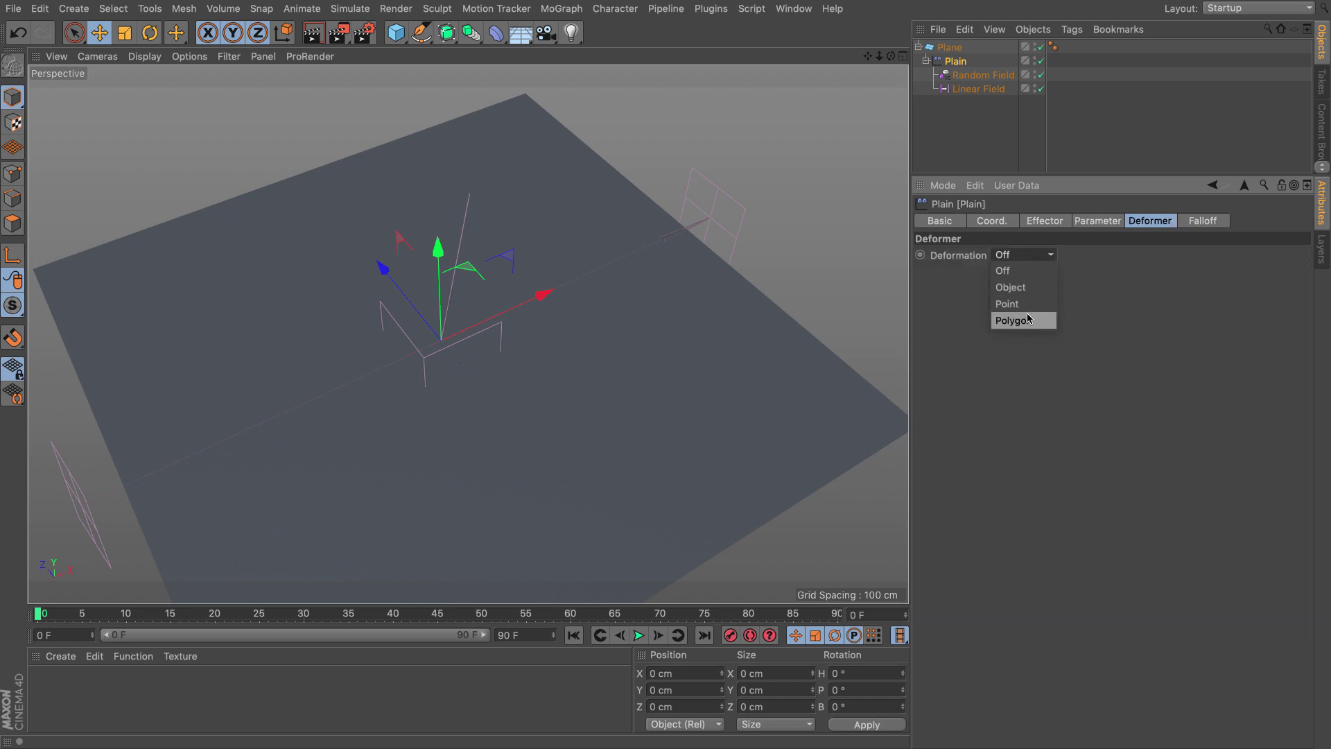
{"action": "left_click", "coordinate": [1013, 303]}
{"action": "left_click_drag", "start_coordinate": [721, 375], "coordinate": [700, 391], "text": "alt"}
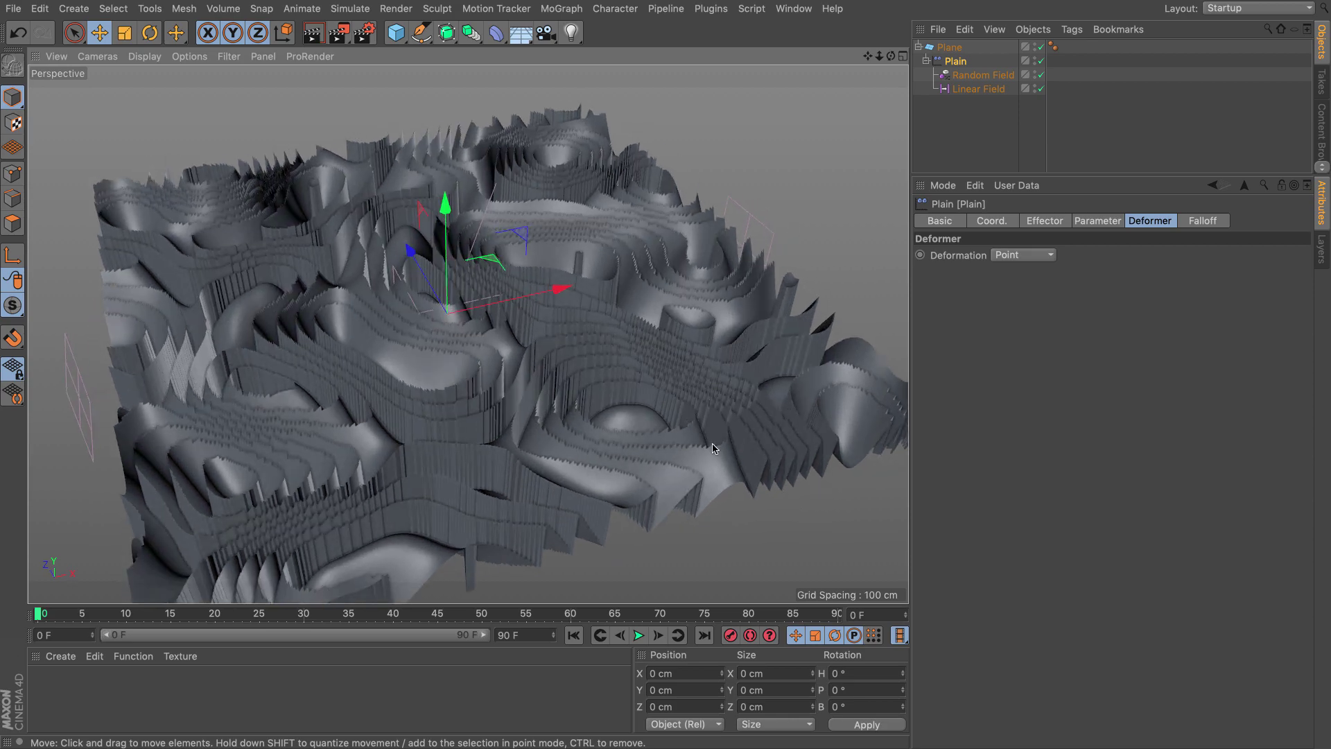
{"action": "left_click", "coordinate": [638, 635]}
{"action": "left_click", "coordinate": [639, 635]}
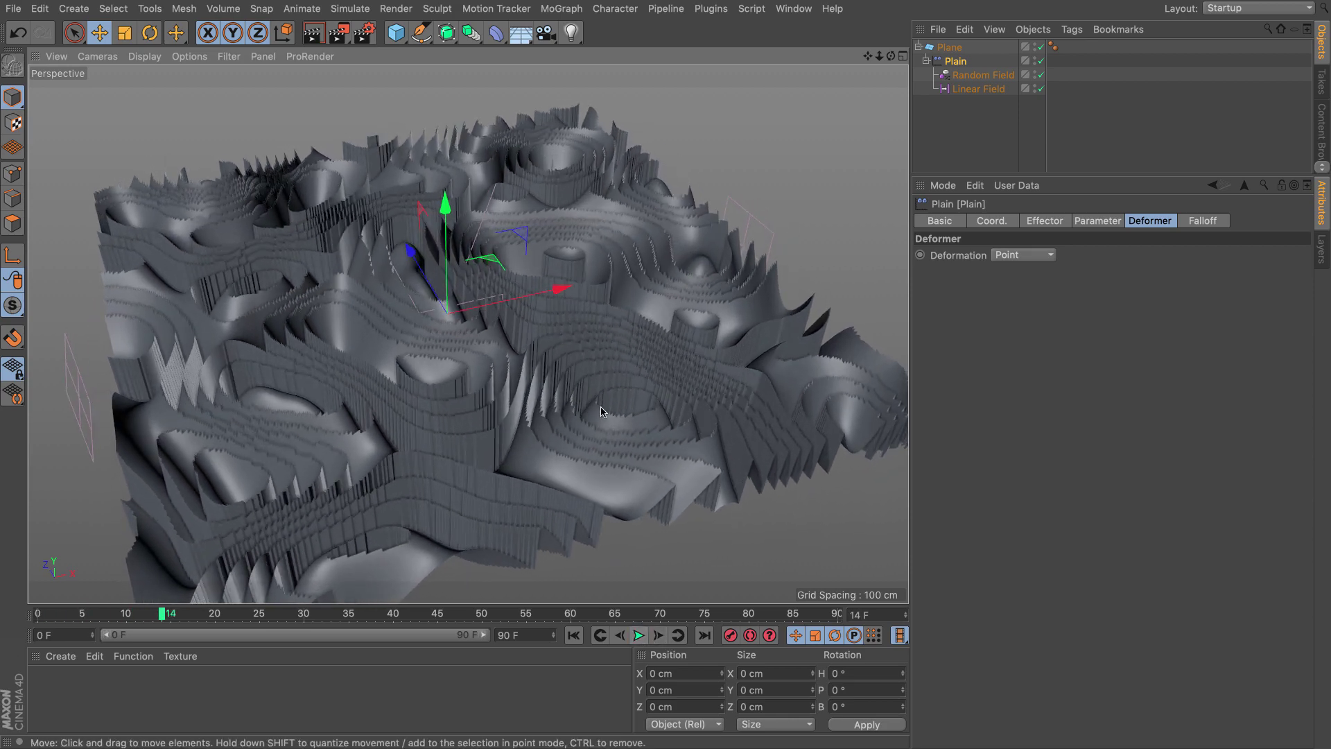
{"action": "left_click_drag", "start_coordinate": [600, 410], "coordinate": [639, 338], "text": "alt"}
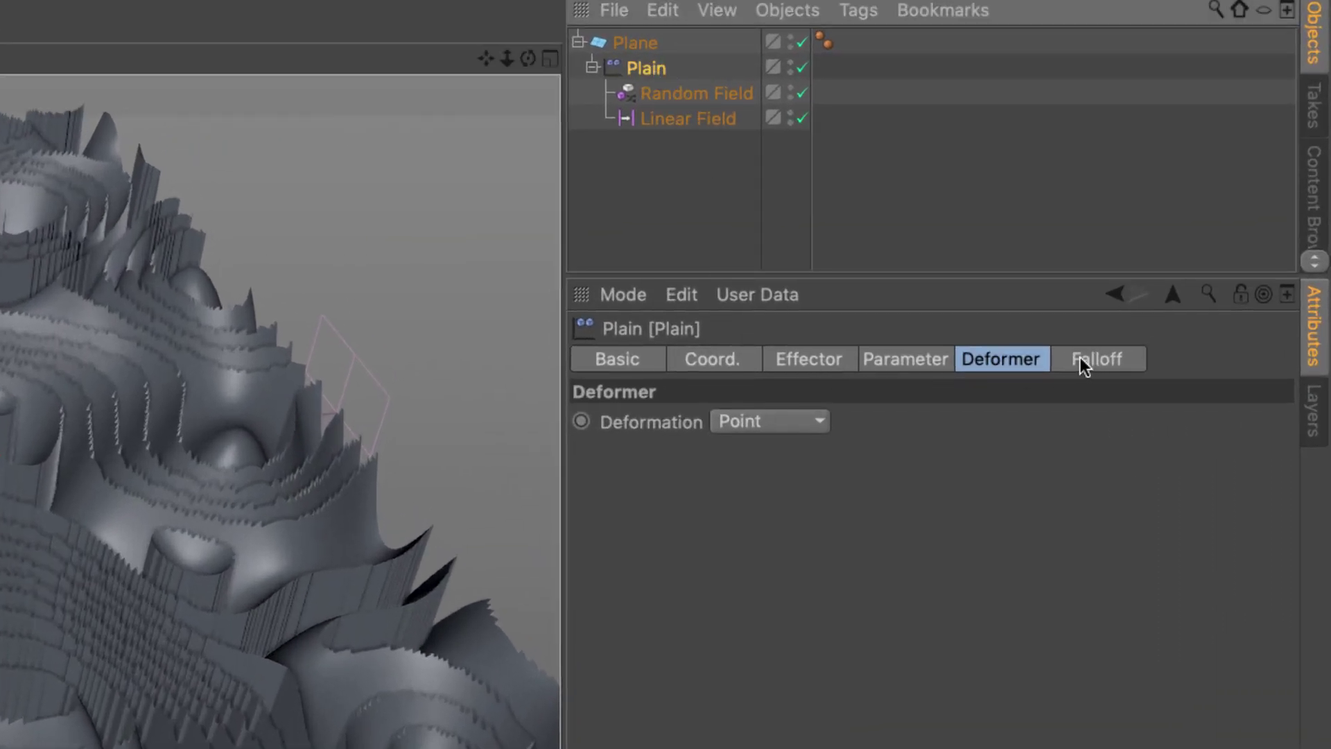
- Set Random Field's blending mode to Normal in Plain's field list
{"action": "left_click", "coordinate": [1083, 359]}
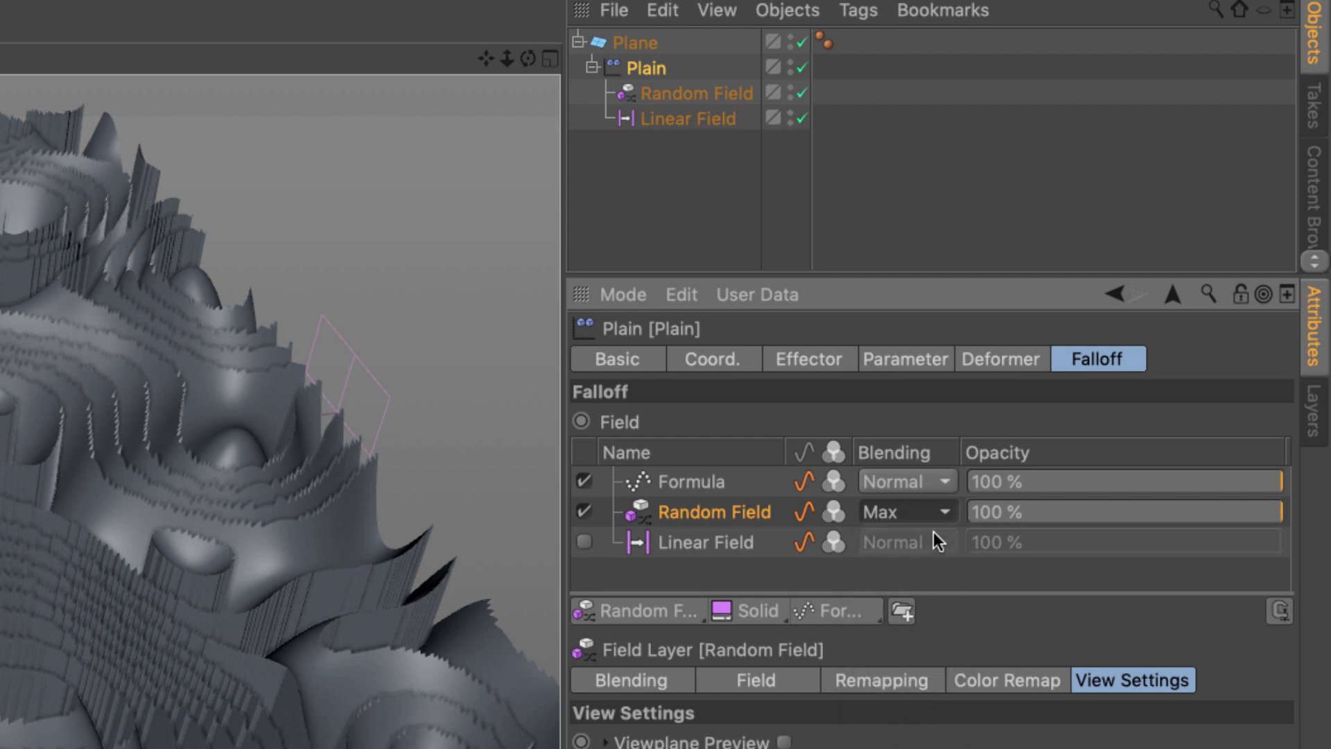
{"action": "left_click", "coordinate": [933, 513]}
{"action": "left_click", "coordinate": [911, 734]}
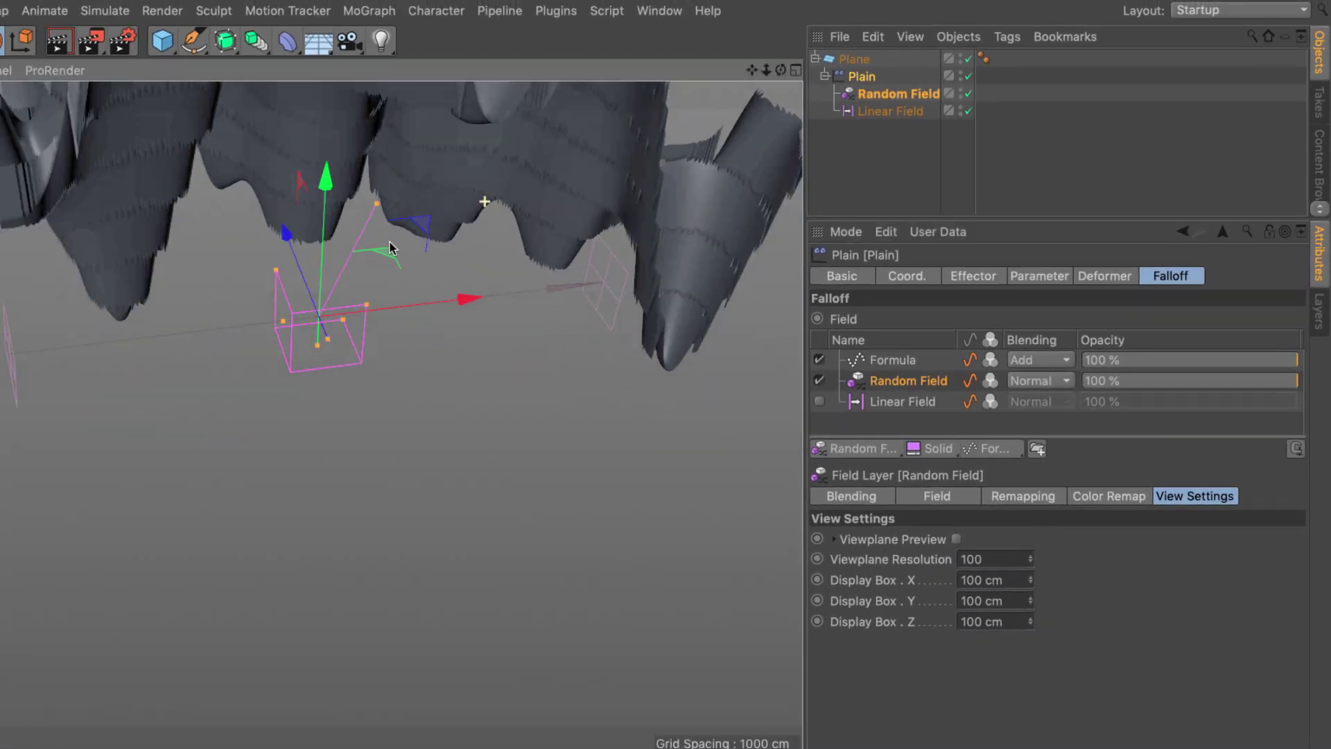
{"action": "mouse_move", "coordinate": [483, 414]}
{"action": "left_mouse_down", "text": "alt"}
{"action": "mouse_move", "coordinate": [490, 336]}
{"action": "mouse_move", "coordinate": [500, 386]}
{"action": "mouse_move", "coordinate": [460, 409]}
{"action": "left_mouse_up", "text": "alt"}
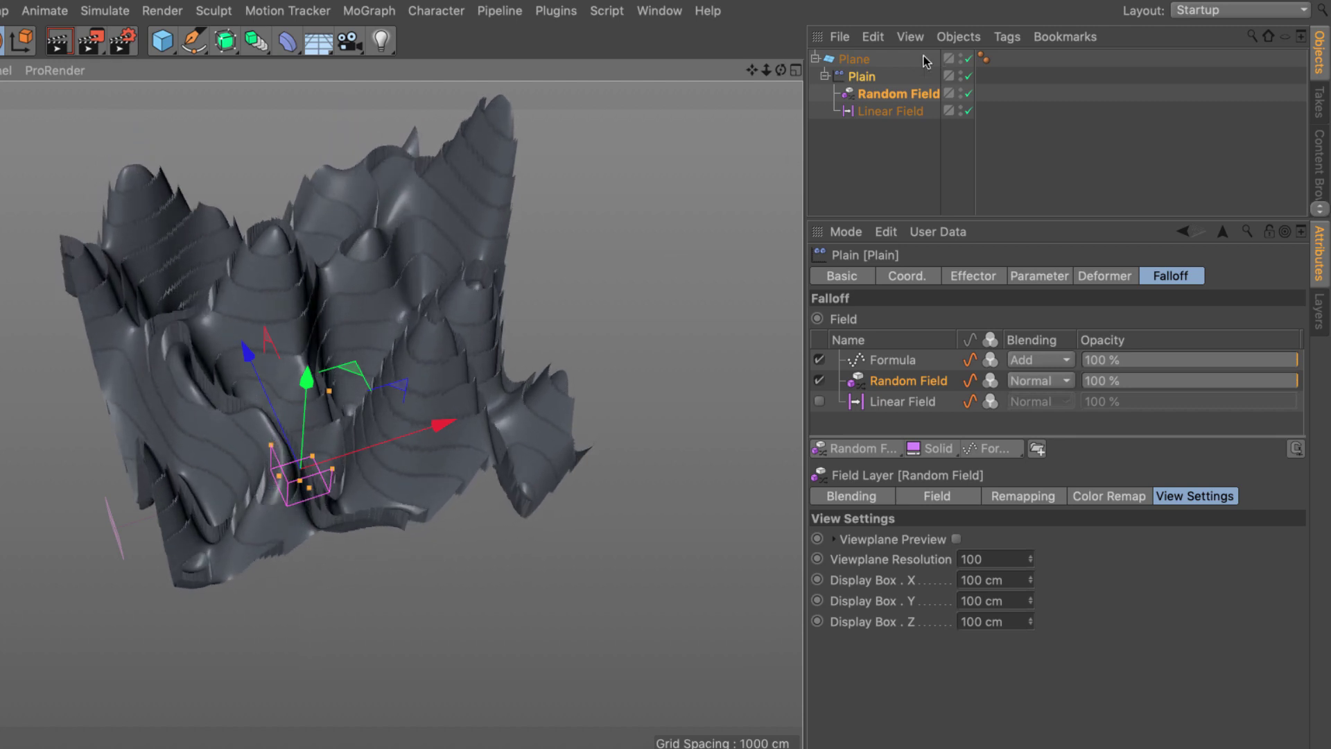
{"action": "left_click_drag", "start_coordinate": [288, 42], "coordinate": [808, 247]}
- Add a Smoothing deformer and nest it under Plane below Plain
{"action": "left_click", "coordinate": [824, 93]}
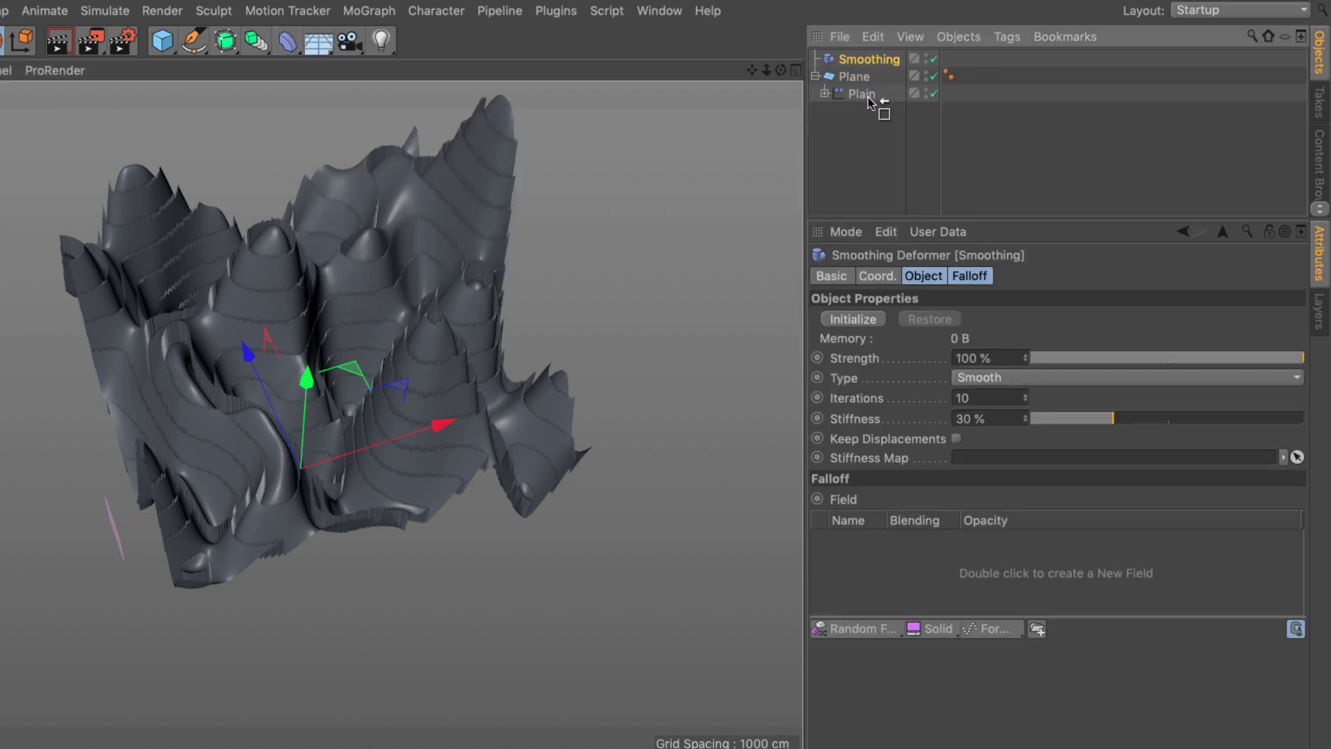
{"action": "left_click_drag", "start_coordinate": [868, 102], "coordinate": [880, 120]}
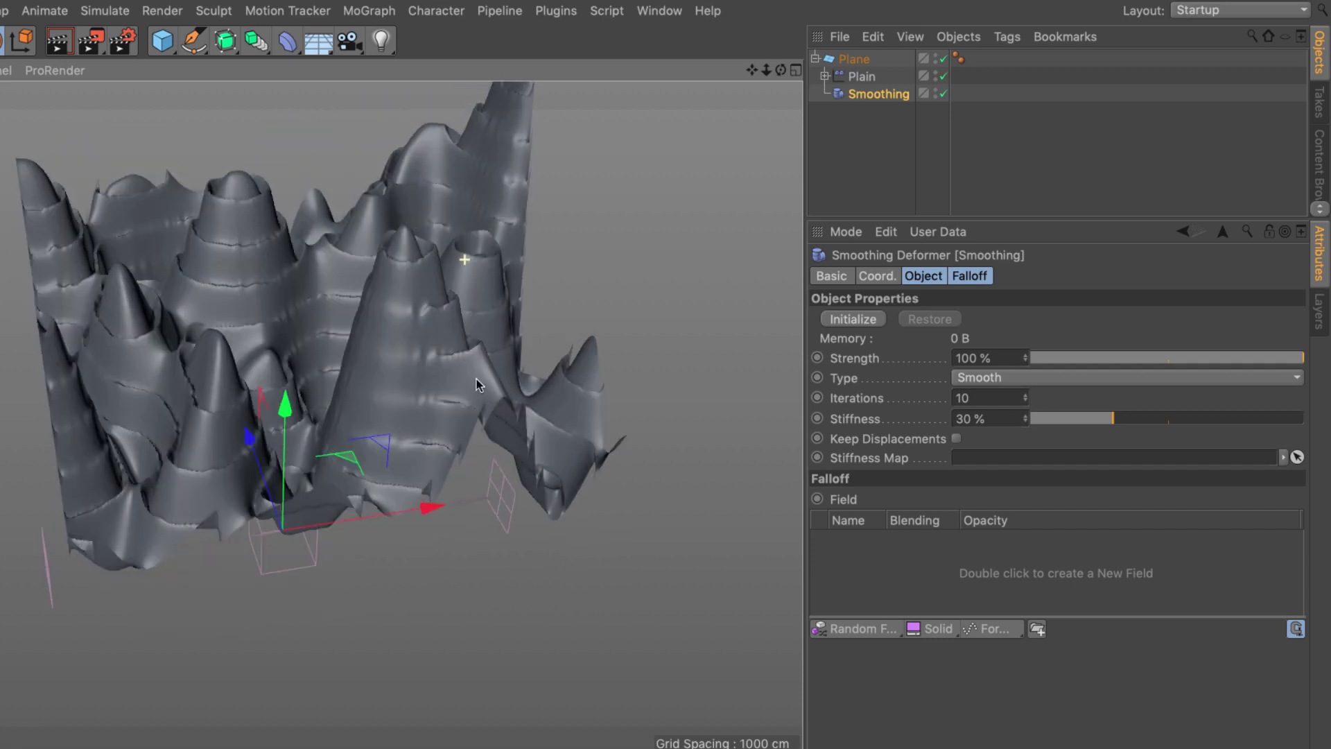
{"action": "left_click_drag", "start_coordinate": [476, 383], "coordinate": [431, 274], "text": "alt"}
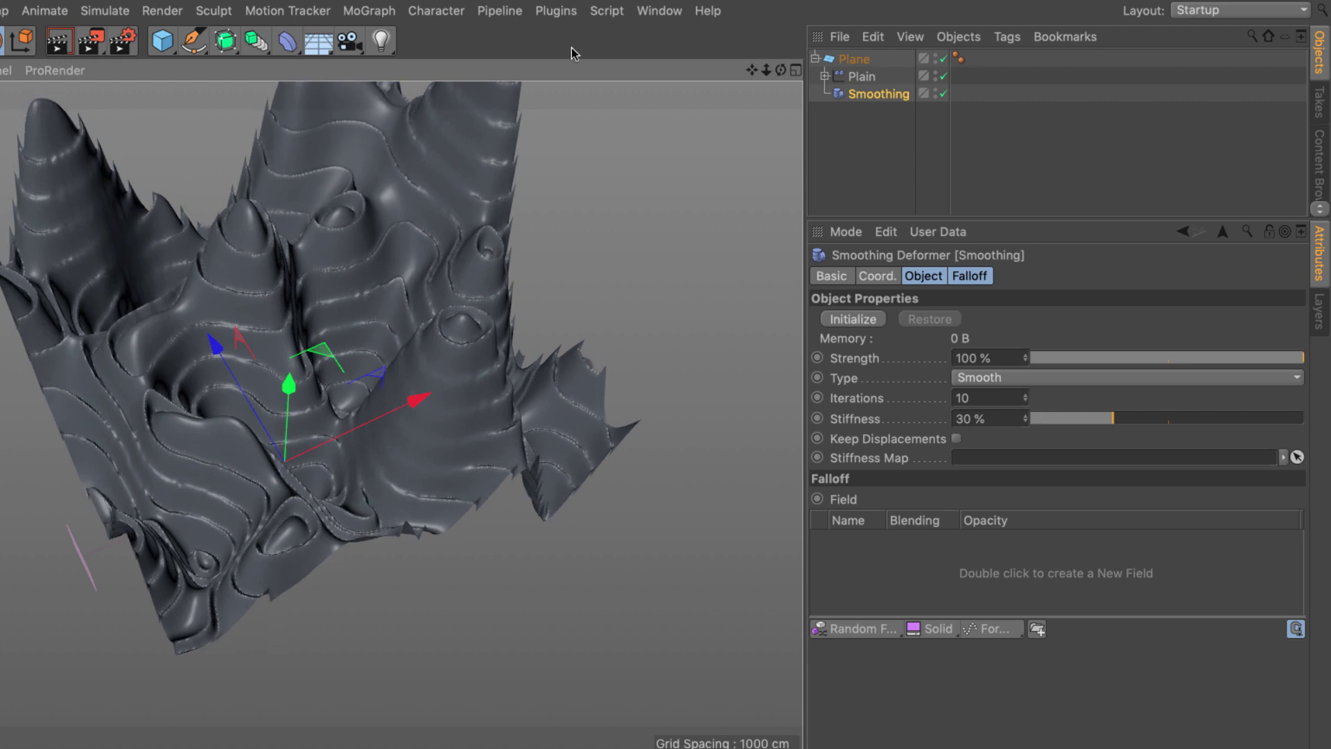
{"action": "left_click", "coordinate": [867, 78]}
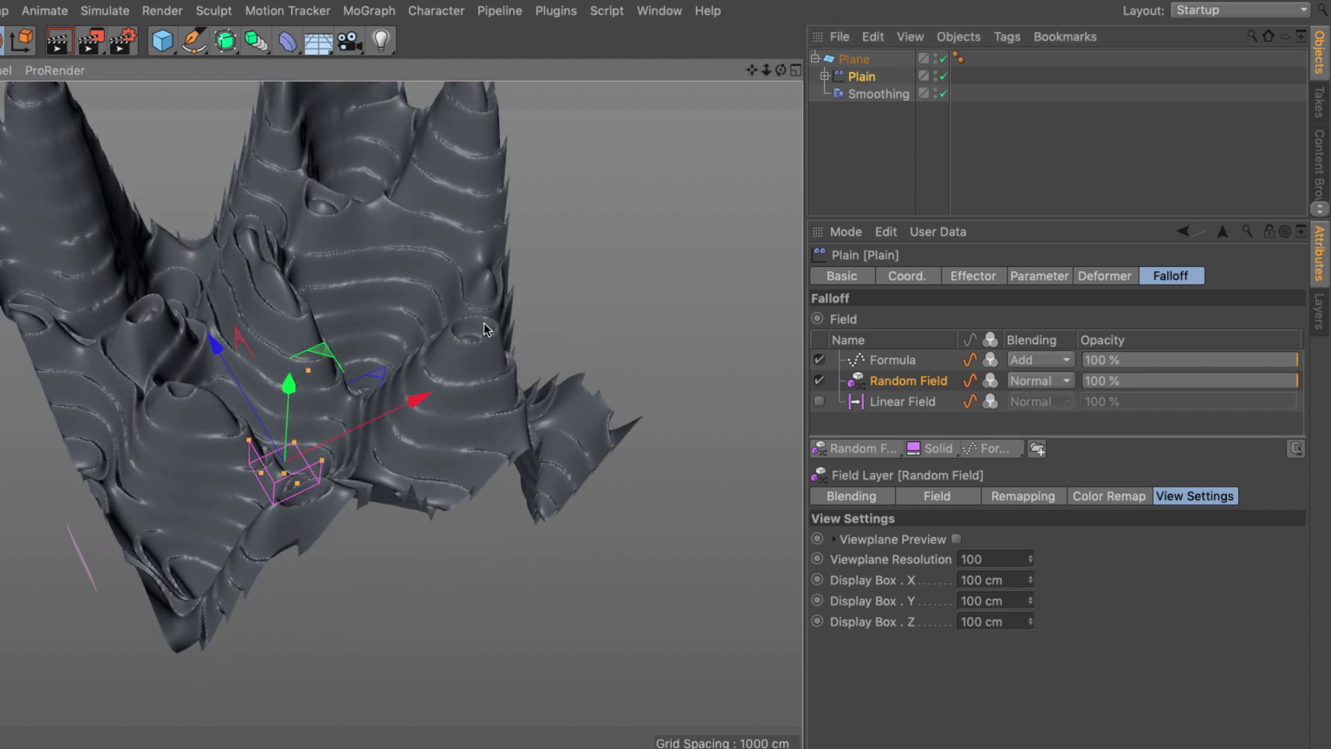
- Change the Plain effector's P.Z offset from 10 cm to 2 cm
{"action": "middle_click_drag", "start_coordinate": [487, 330], "coordinate": [522, 388], "text": "alt"}
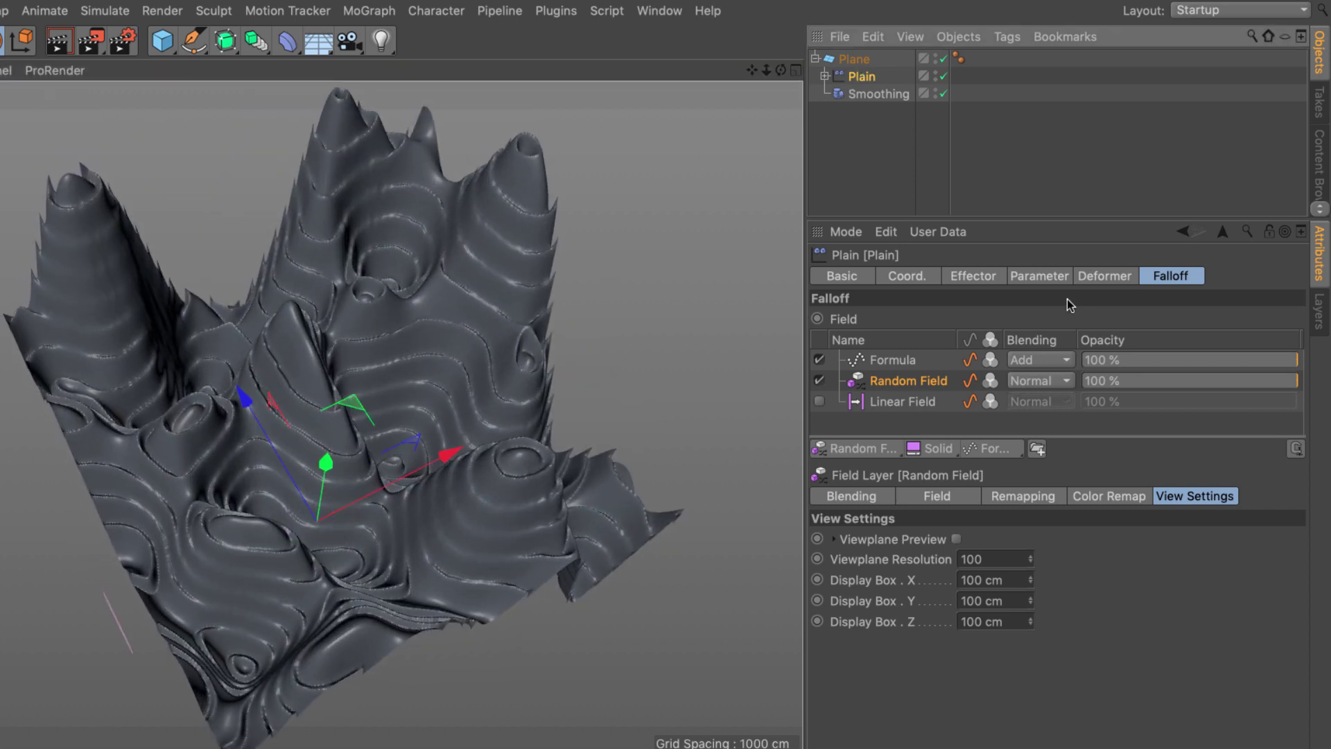
{"action": "left_click", "coordinate": [1039, 275]}
{"action": "left_click_drag", "start_coordinate": [918, 418], "coordinate": [854, 416]}
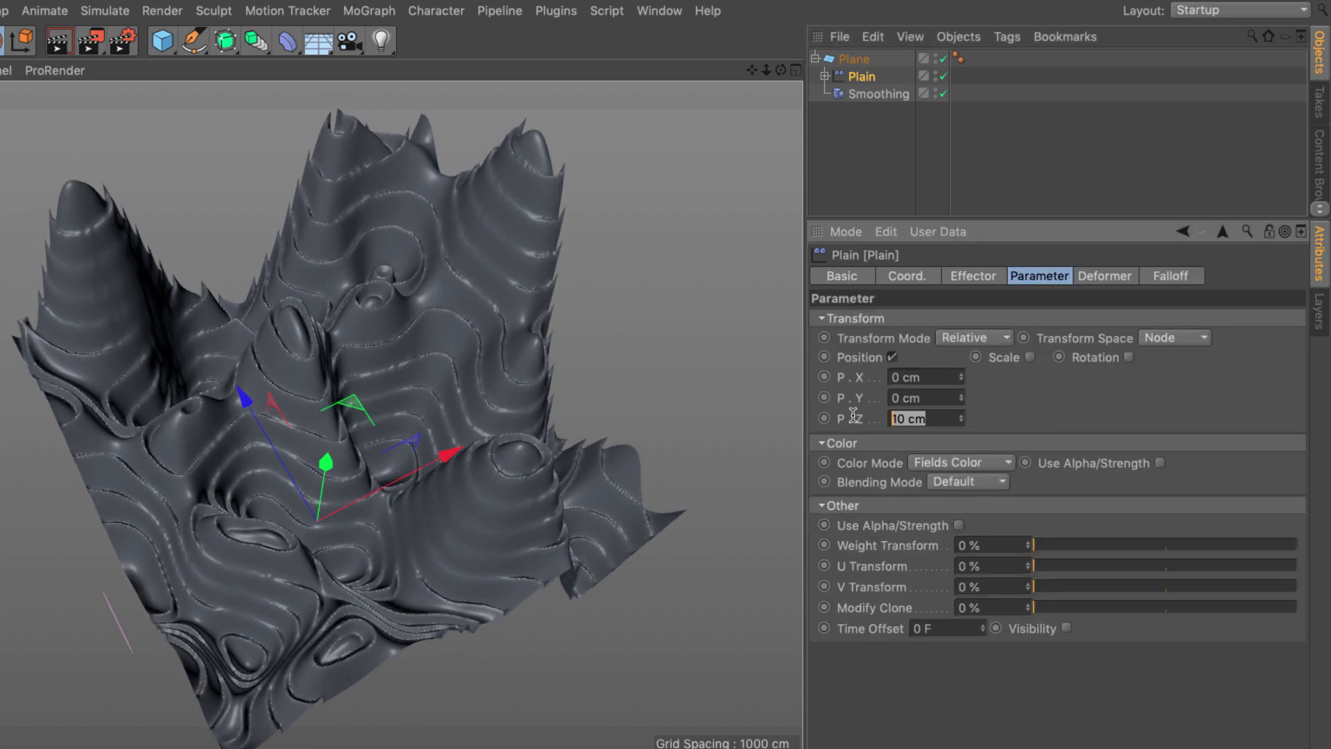
{"action": "type", "text": "2"}
{"action": "key", "text": "Return"}
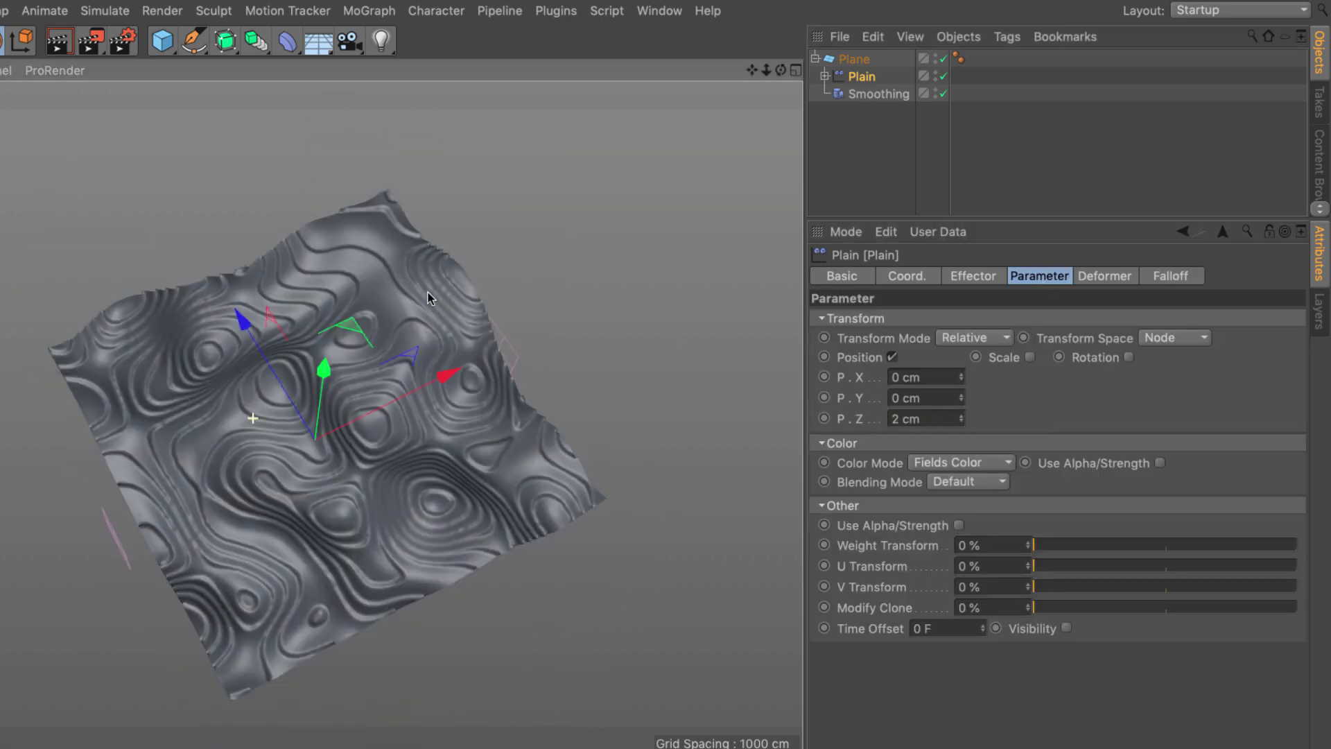
{"action": "scroll", "coordinate": [488, 418], "scroll_direction": "up", "scroll_amount": 6}
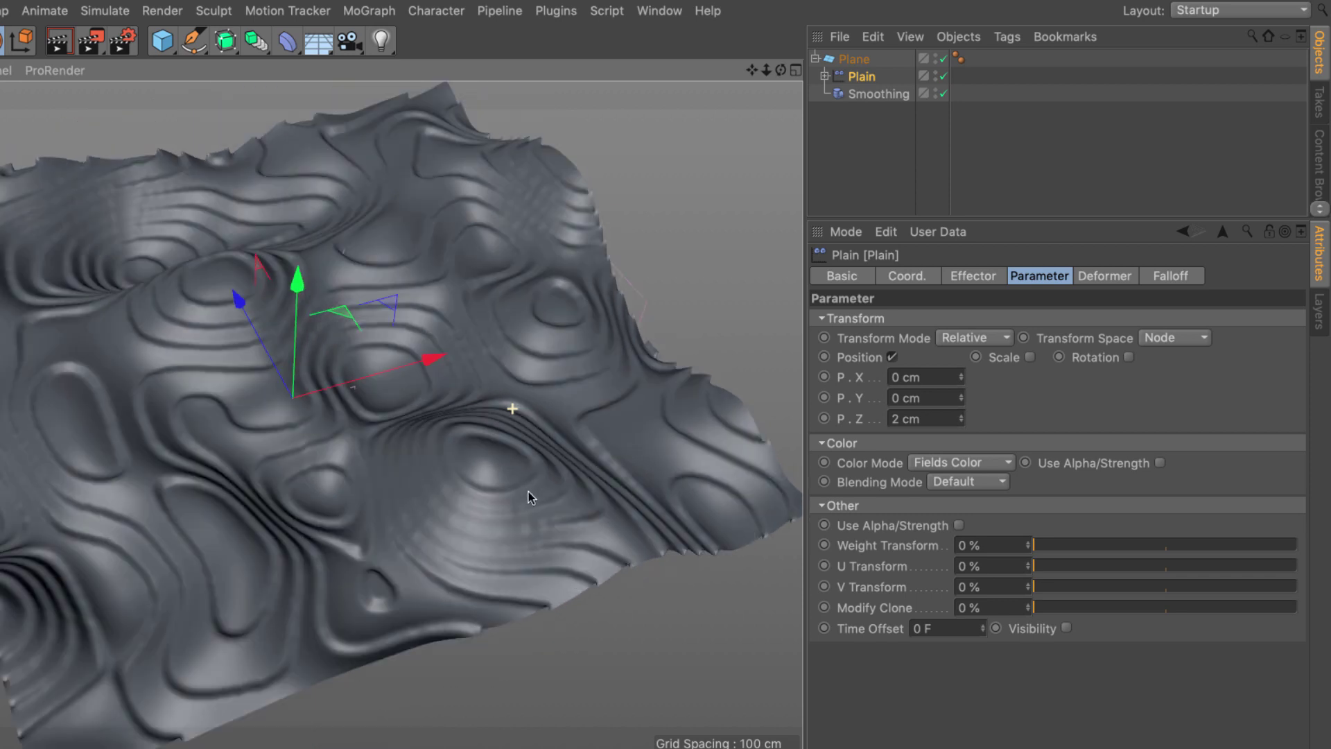